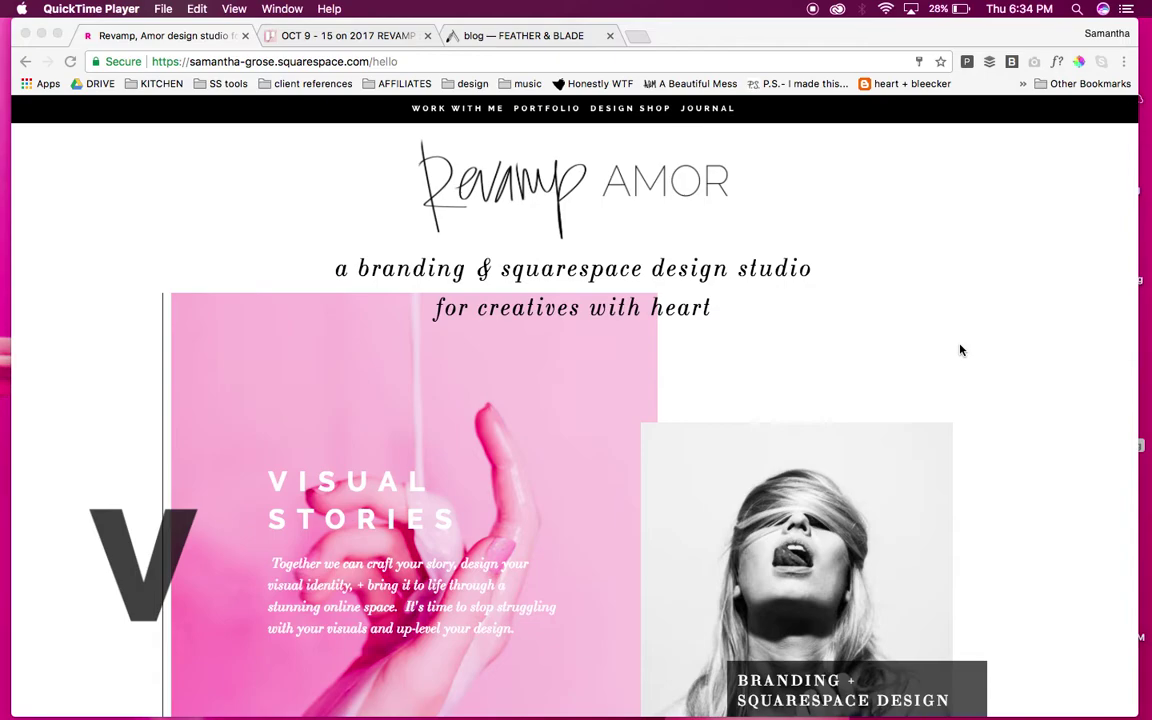
pyautogui.scroll(-3, 960, 349)
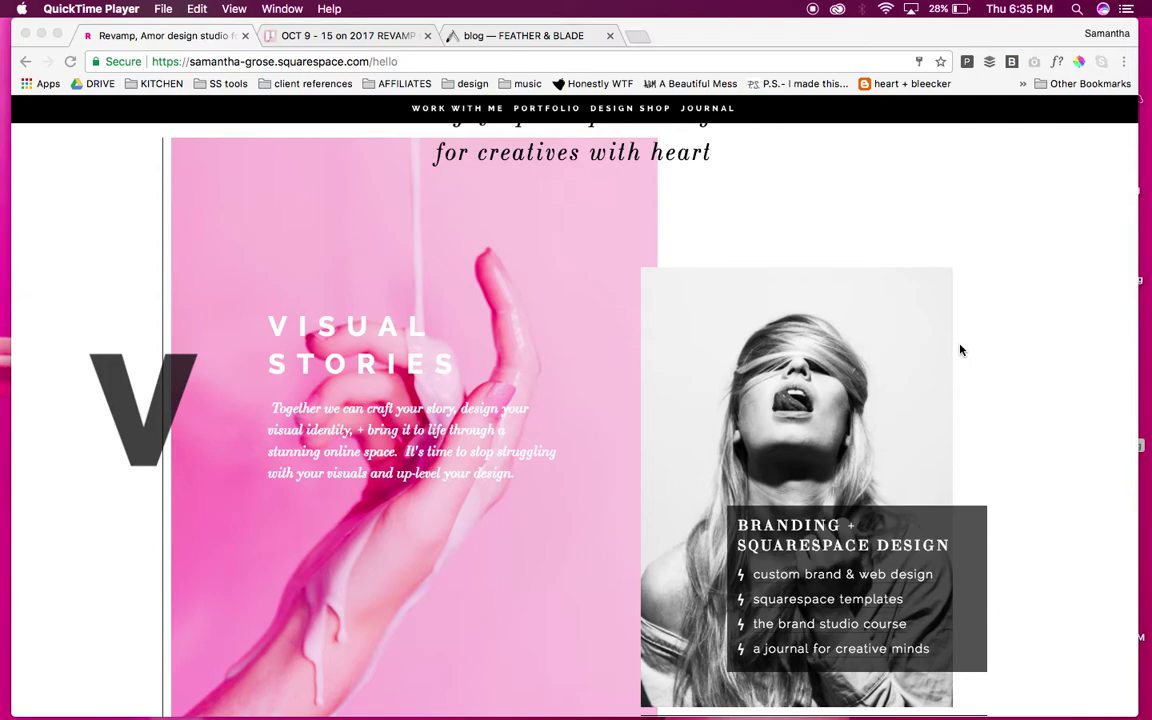
pyautogui.scroll(-3, 960, 349)
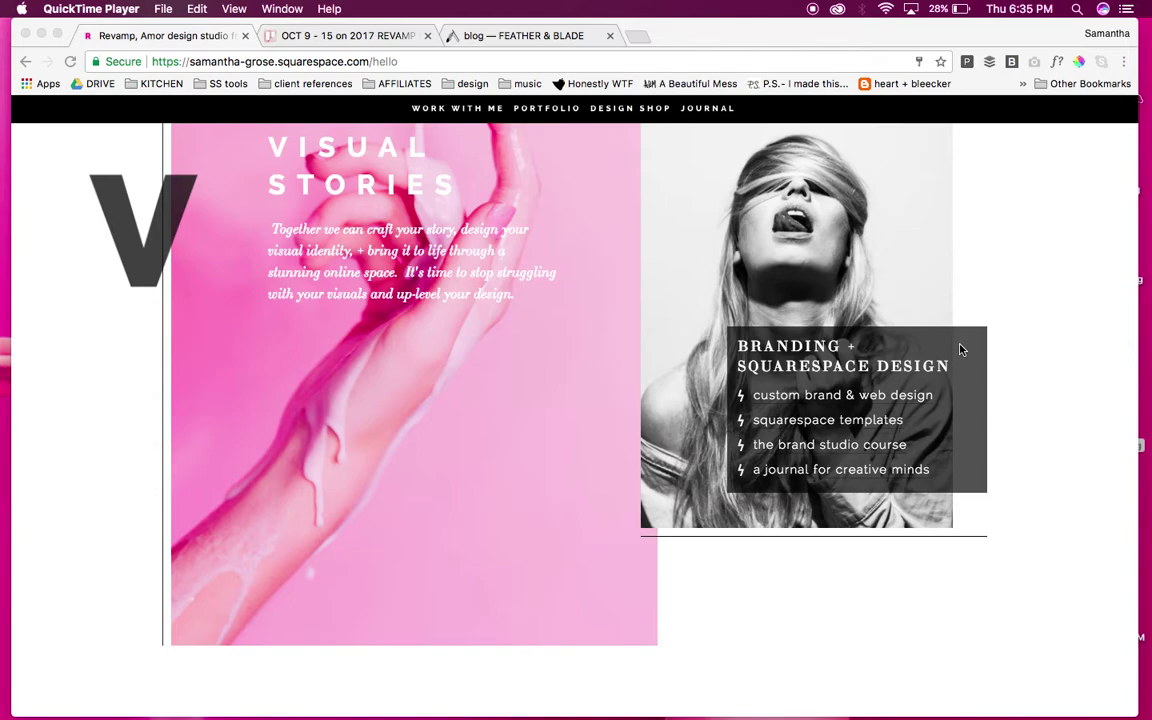
pyautogui.scroll(5, 960, 349)
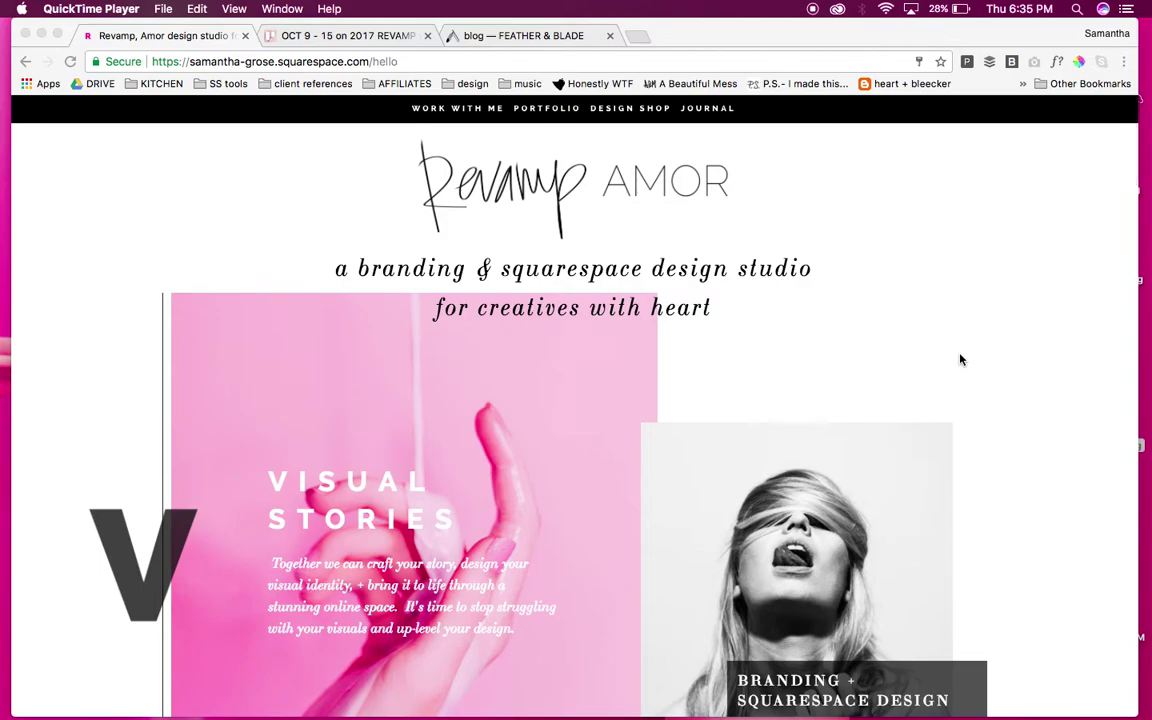
pyautogui.scroll(-3, 960, 359)
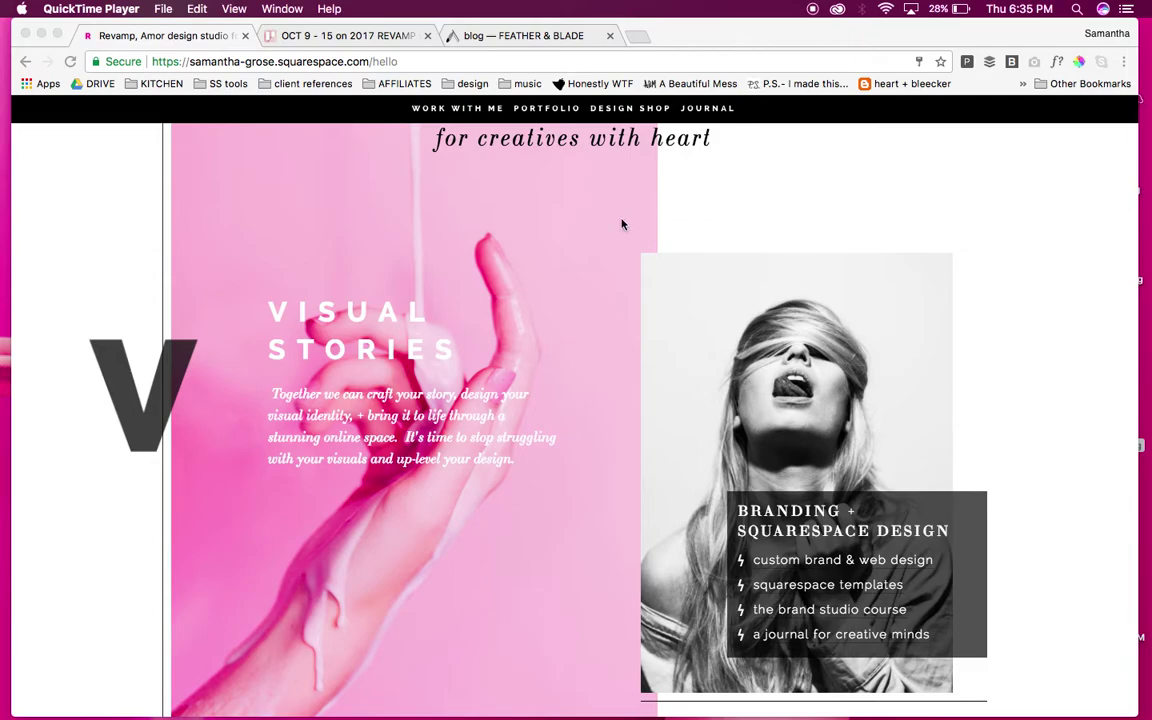
pyautogui.scroll(2, 615, 218)
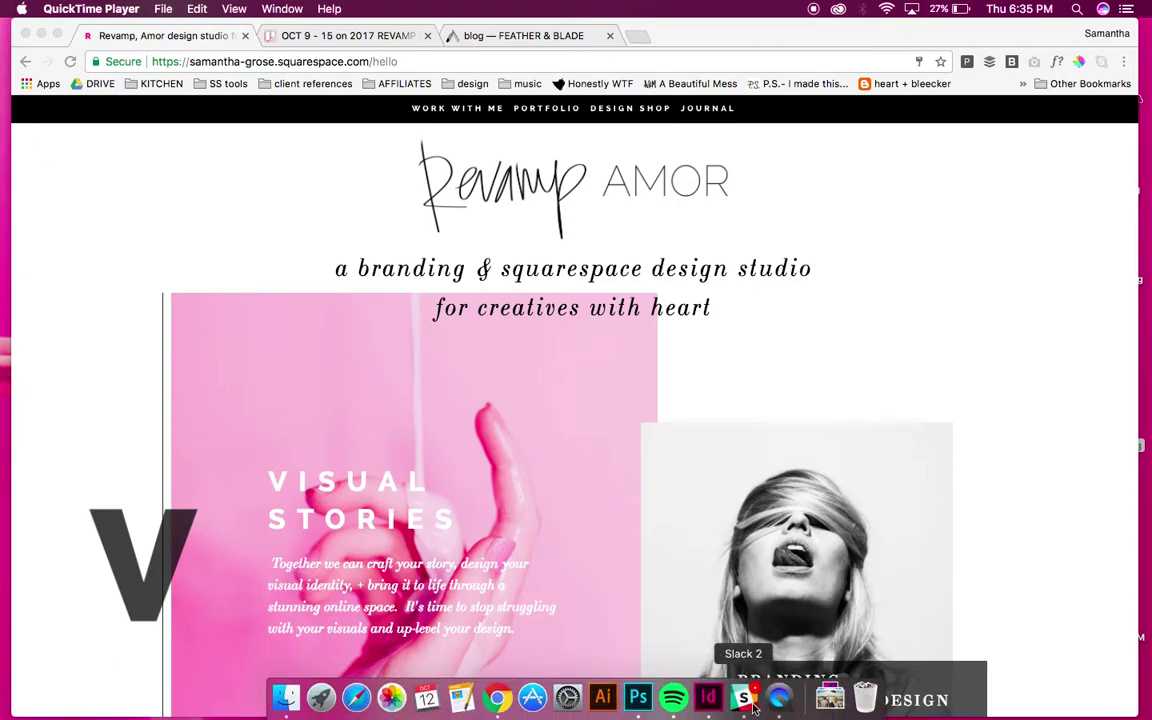
# Switch to Photoshop and replace Layer 1 on Artboard 1 with a new blank layer
pyautogui.click(638, 700)
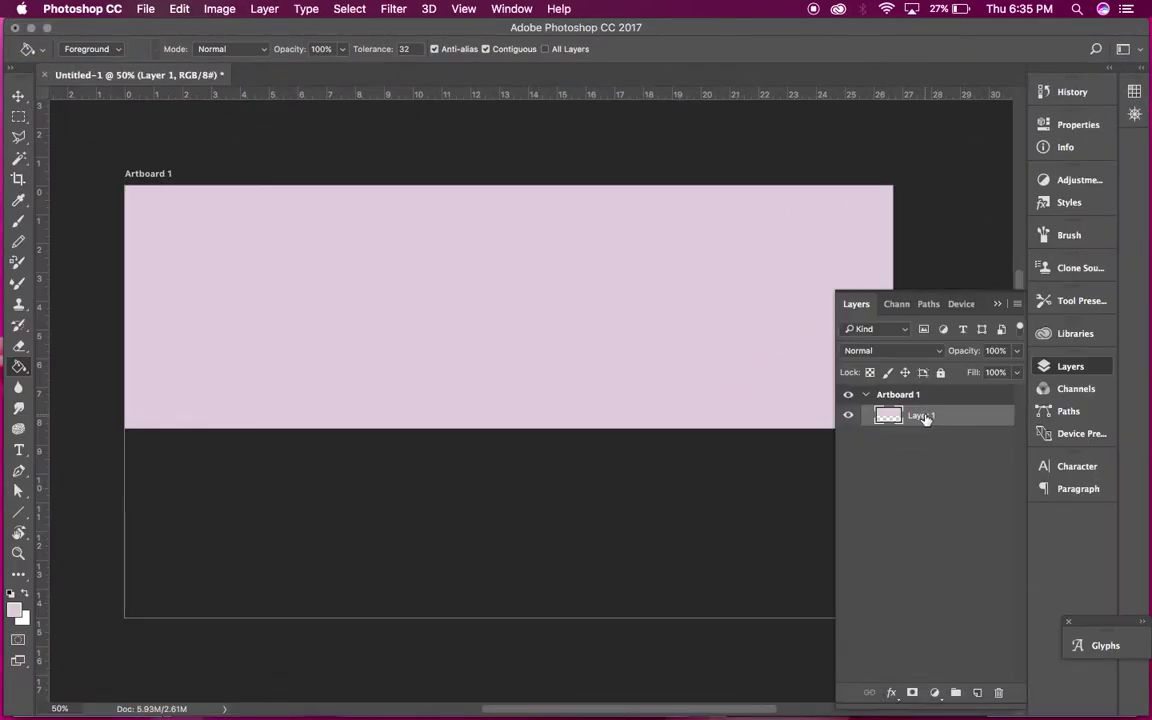
pyautogui.click(848, 415)
pyautogui.click(977, 692)
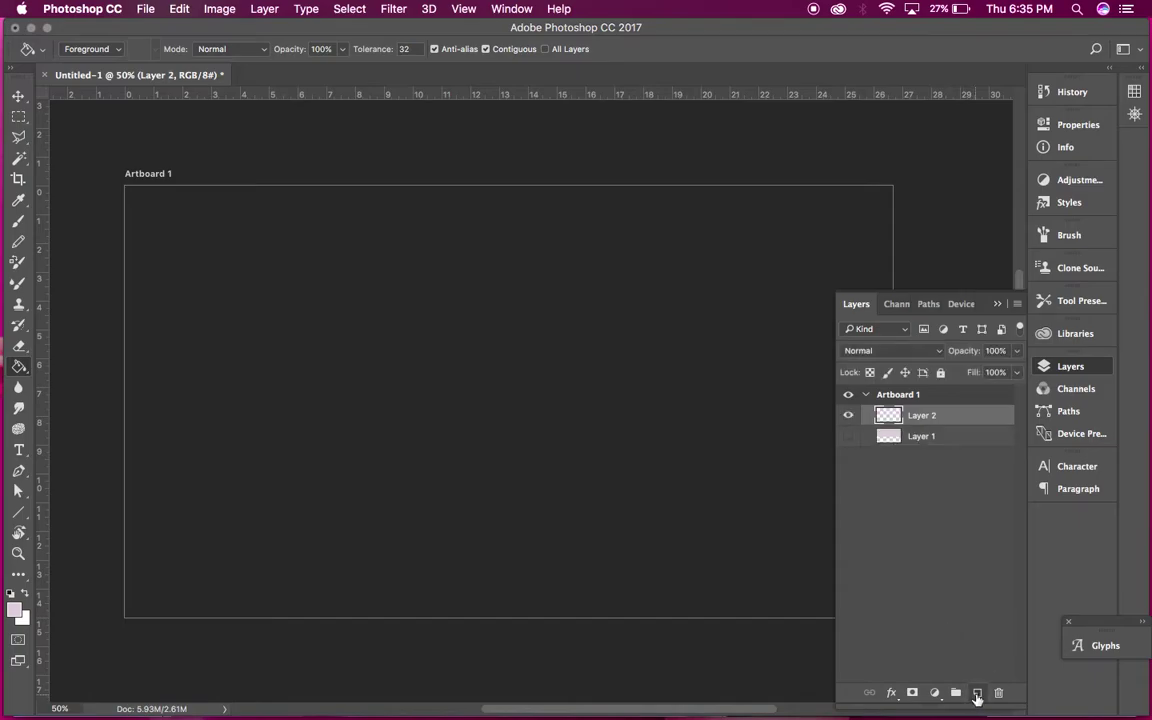
pyautogui.moveTo(921, 440); pyautogui.dragTo(998, 693)
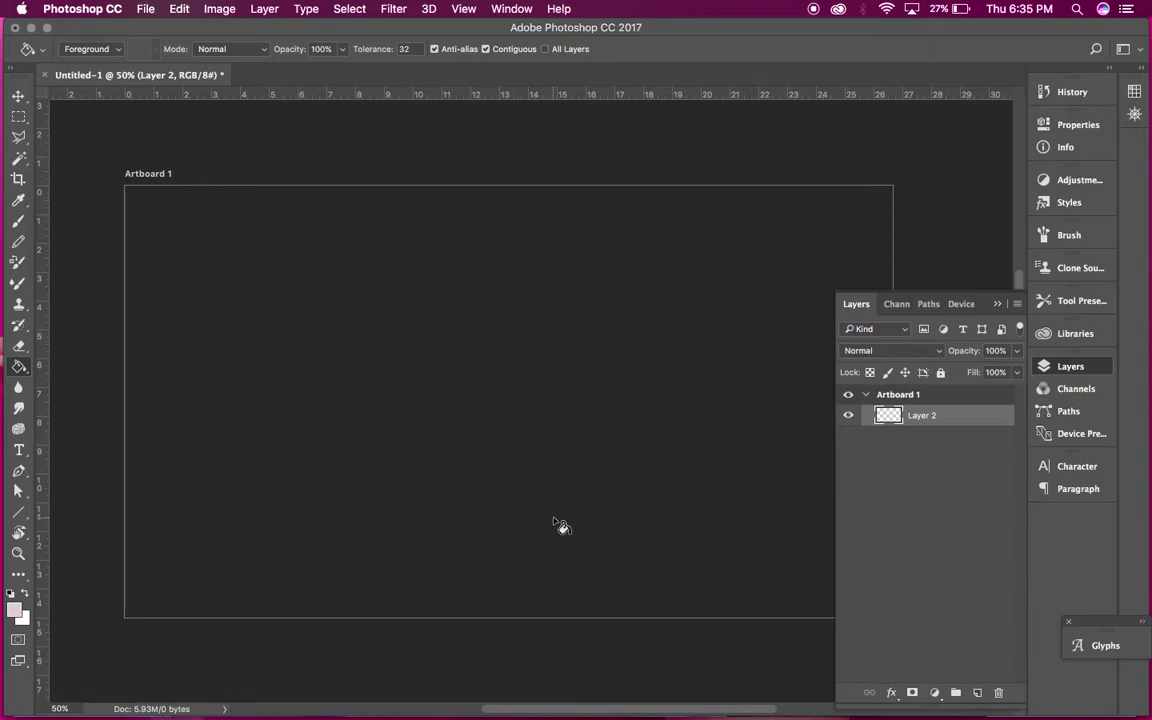
# Fill a full-width rectangle covering slightly more than the upper half of the artboard with pale pink #ded0d8, and clear the selection
pyautogui.click(18, 112)
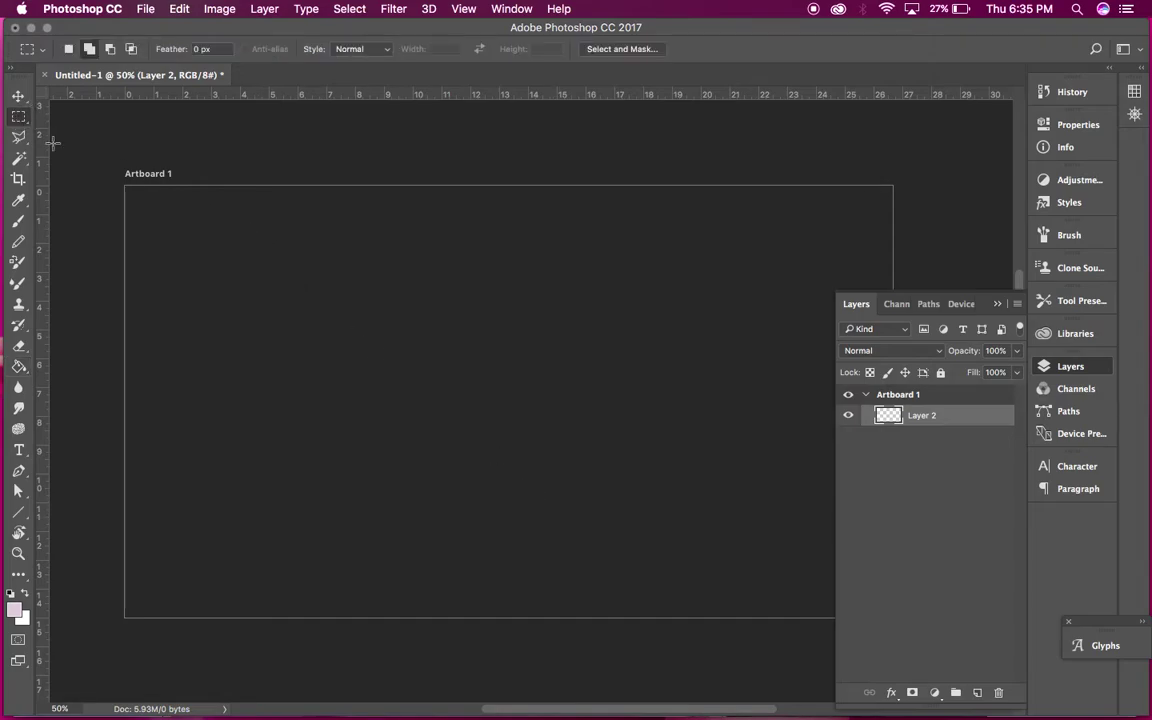
pyautogui.moveTo(115, 177); pyautogui.dragTo(937, 426)
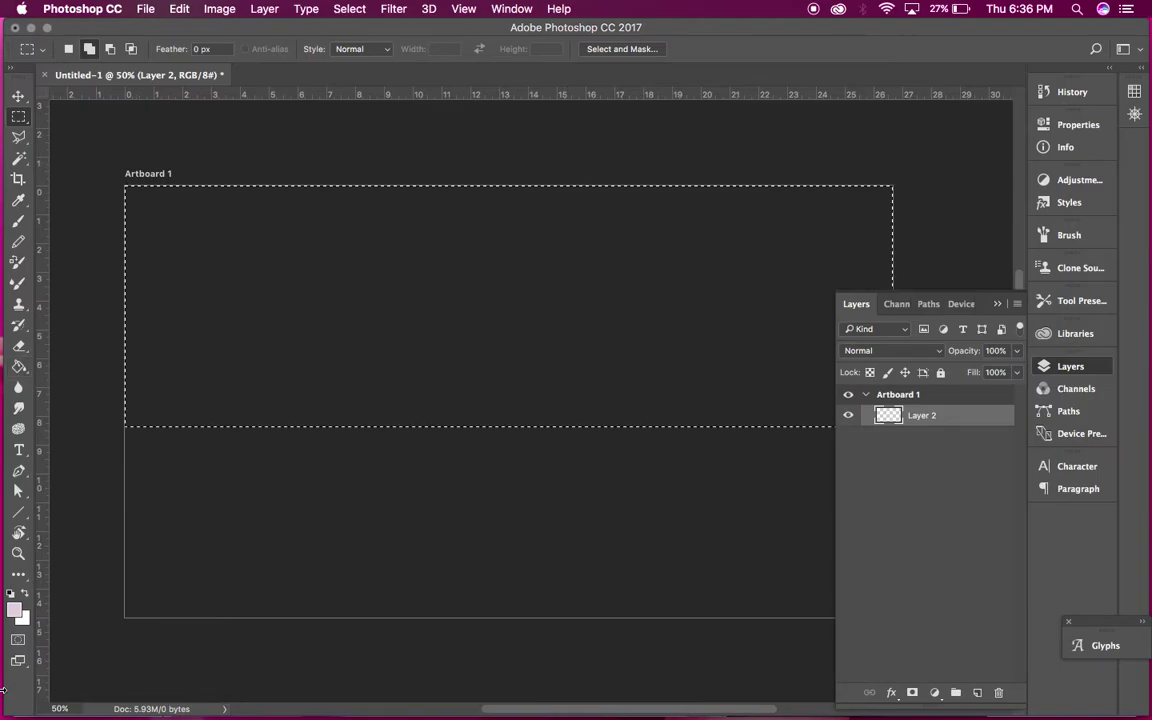
pyautogui.click(14, 608)
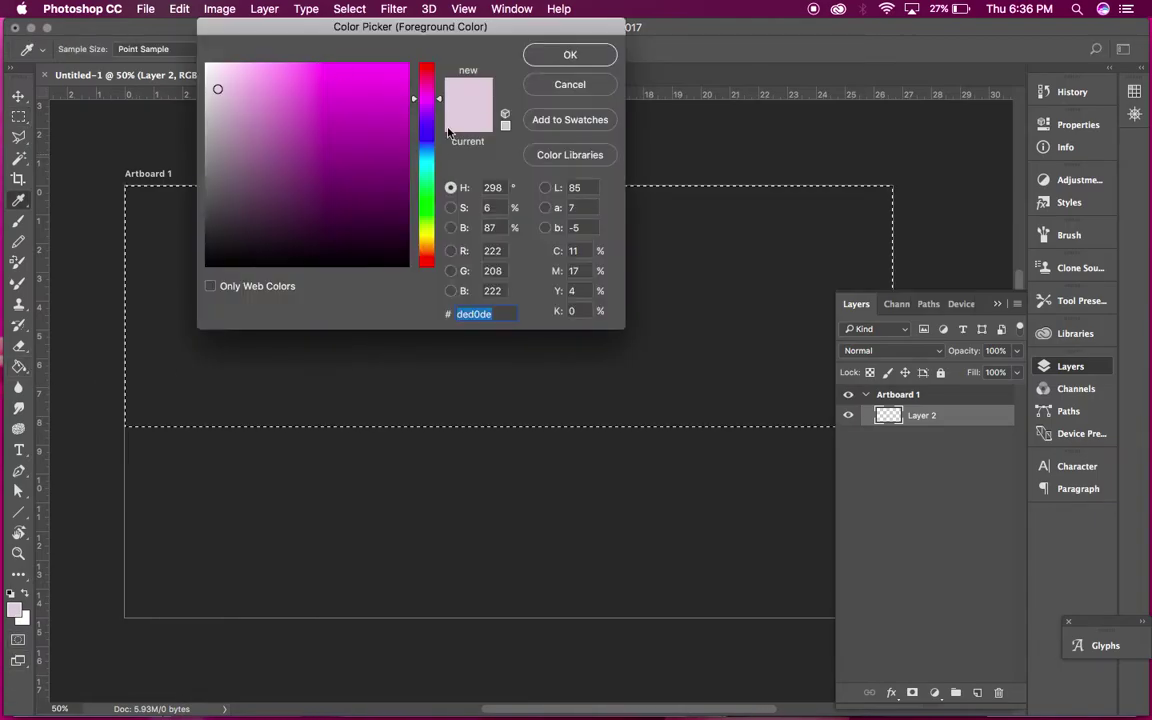
pyautogui.click(431, 85)
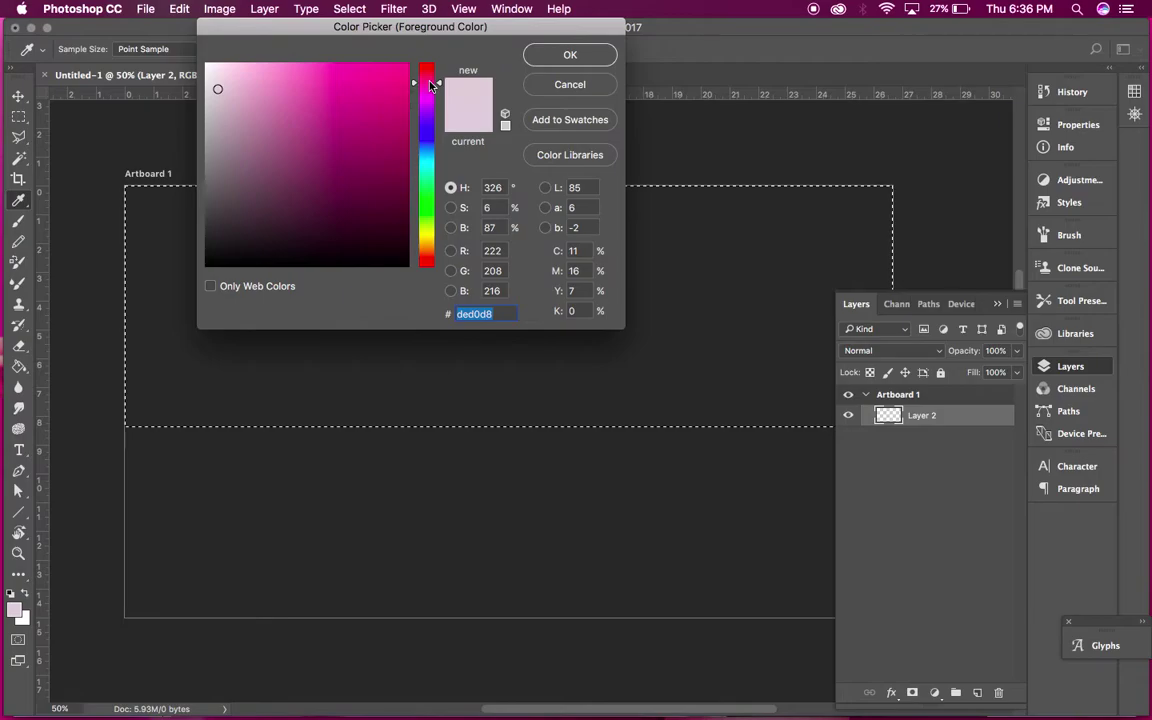
pyautogui.click(570, 52)
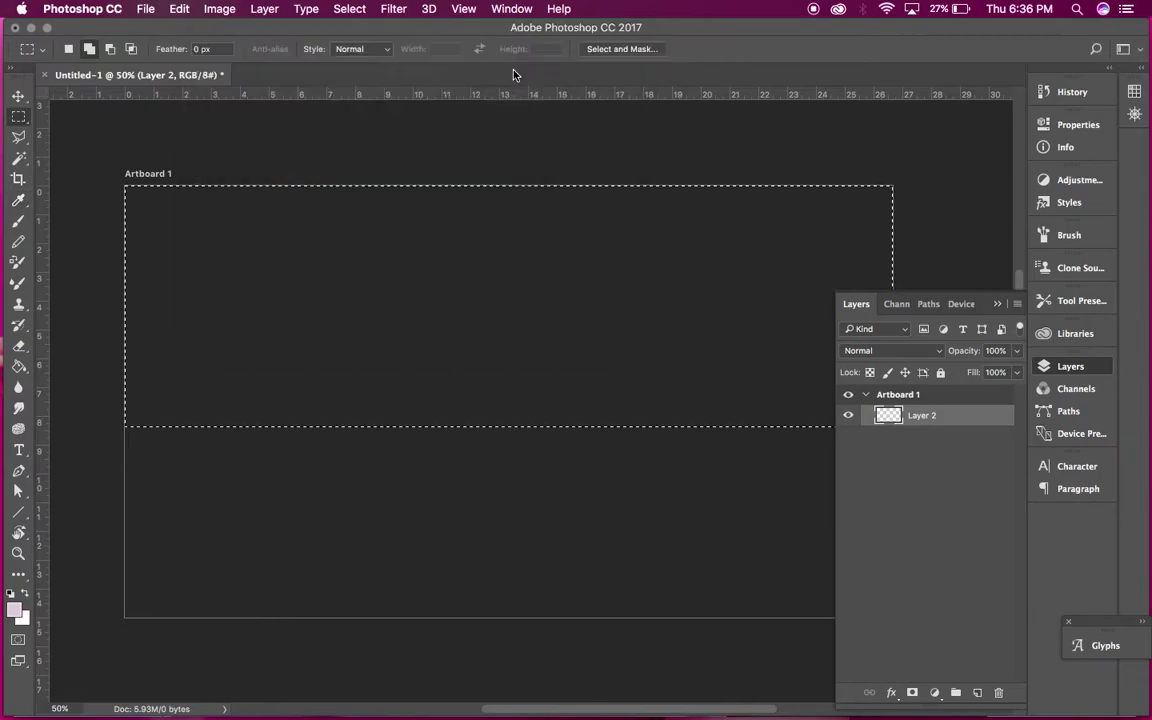
pyautogui.click(18, 366)
pyautogui.click(306, 318)
pyautogui.press('super+d')
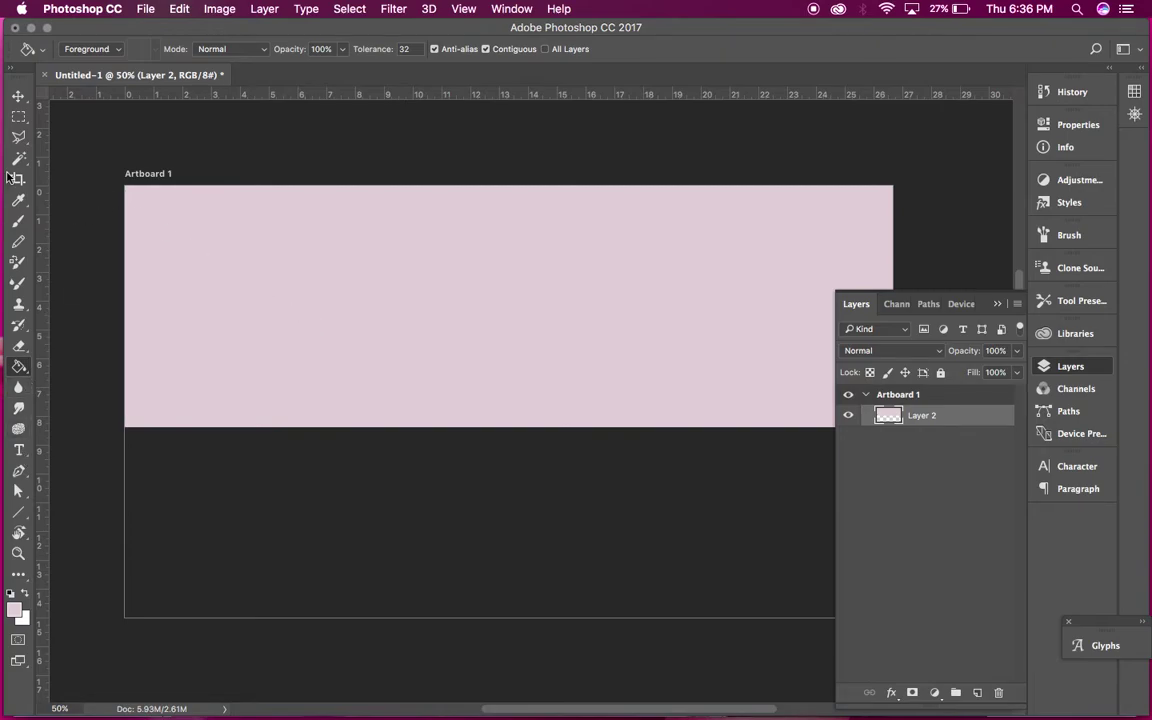
# On a new layer, fill a thin horizontal rectangle overlapping the pink block's lower edge with light grey #cdcdcd, and clear the selection
pyautogui.click(19, 117)
pyautogui.moveTo(365, 447); pyautogui.dragTo(795, 408)
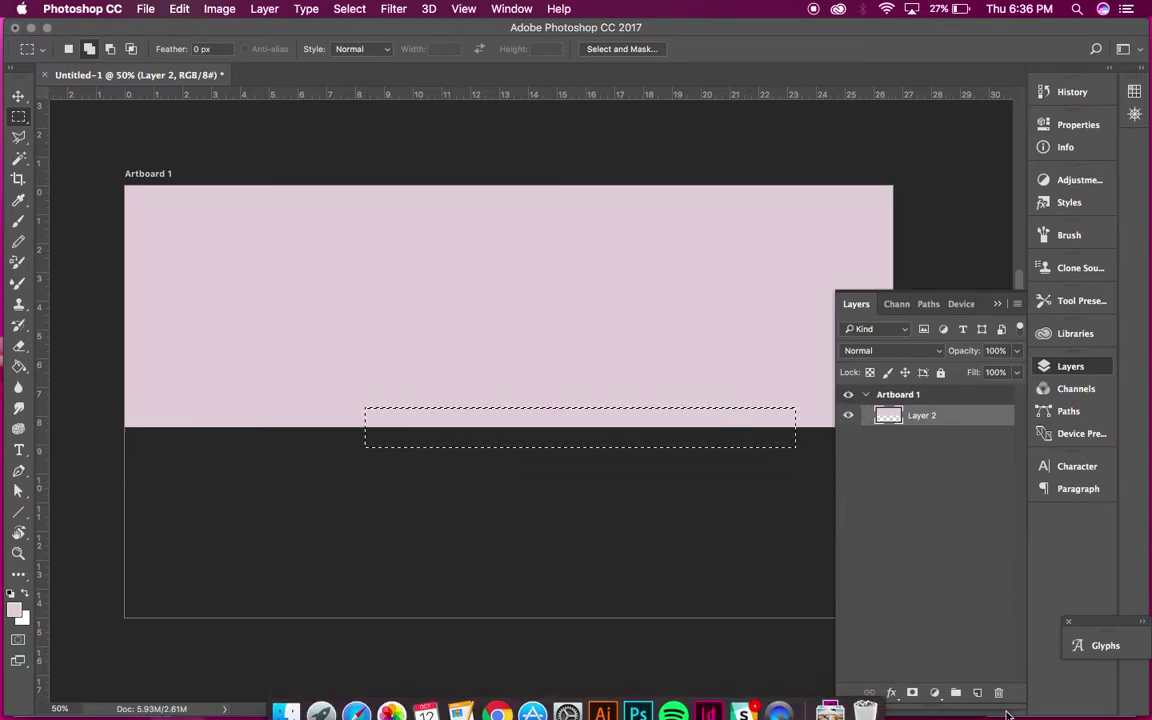
pyautogui.click(977, 692)
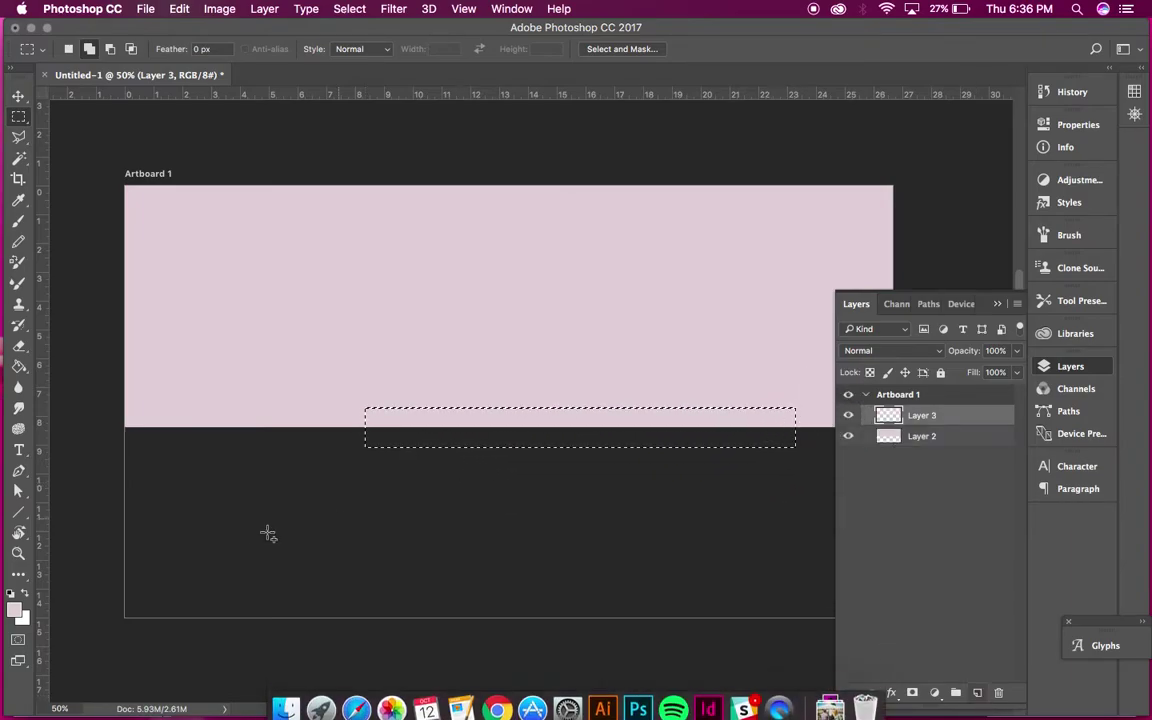
pyautogui.click(14, 611)
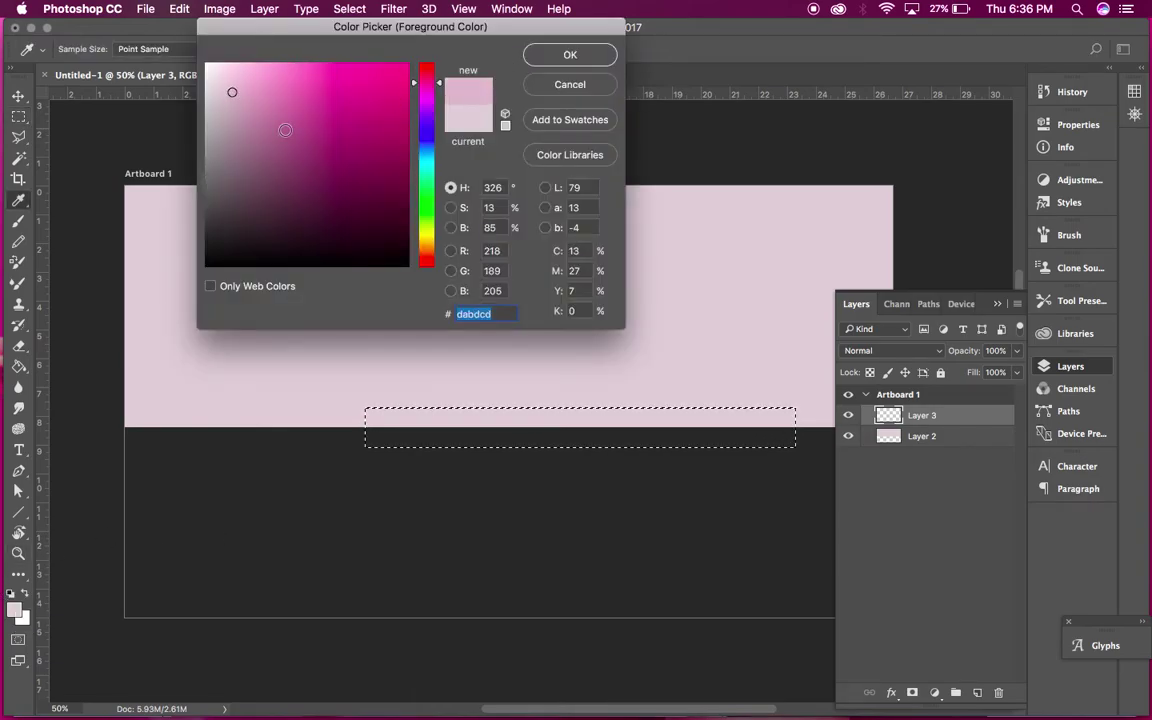
pyautogui.moveTo(219, 108)
pyautogui.mouseDown()
pyautogui.moveTo(204, 116)
pyautogui.moveTo(187, 102)
pyautogui.mouseUp()
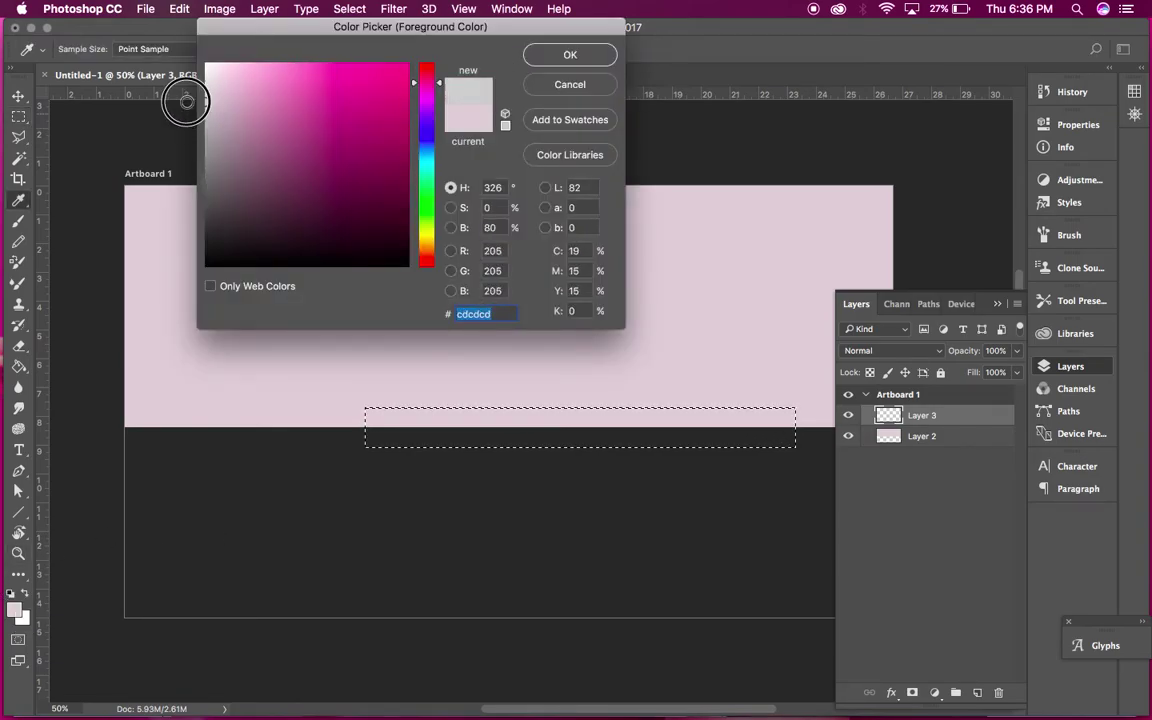
pyautogui.click(577, 52)
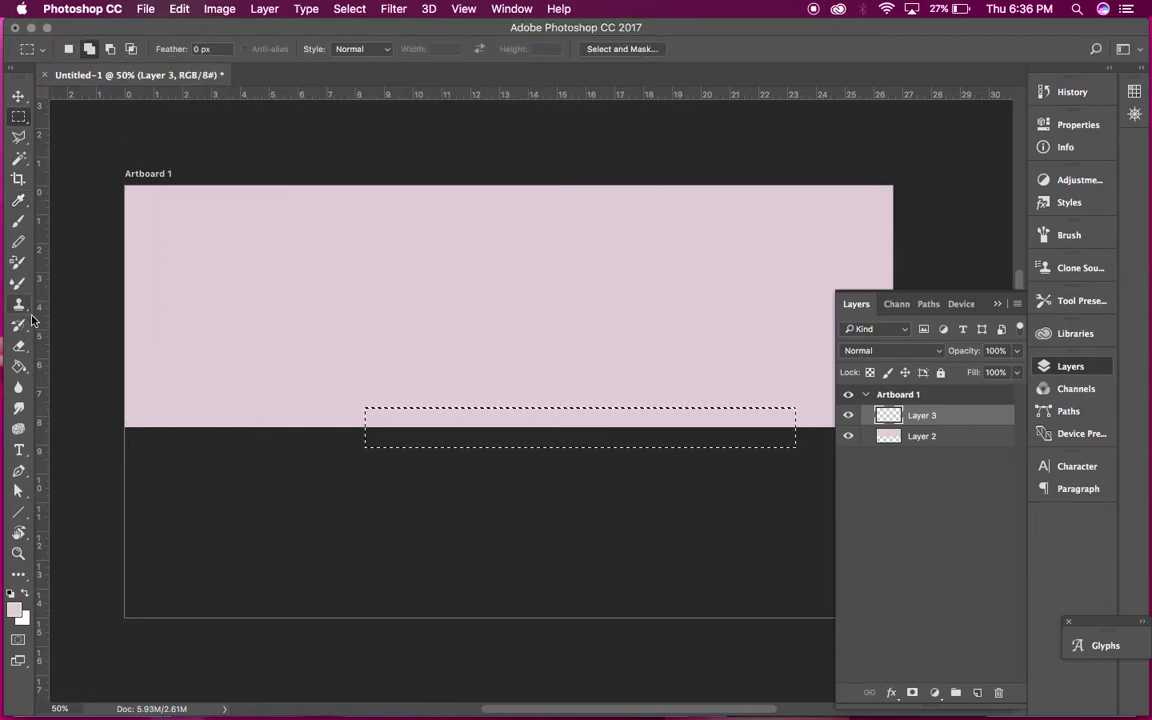
pyautogui.click(18, 366)
pyautogui.click(528, 425)
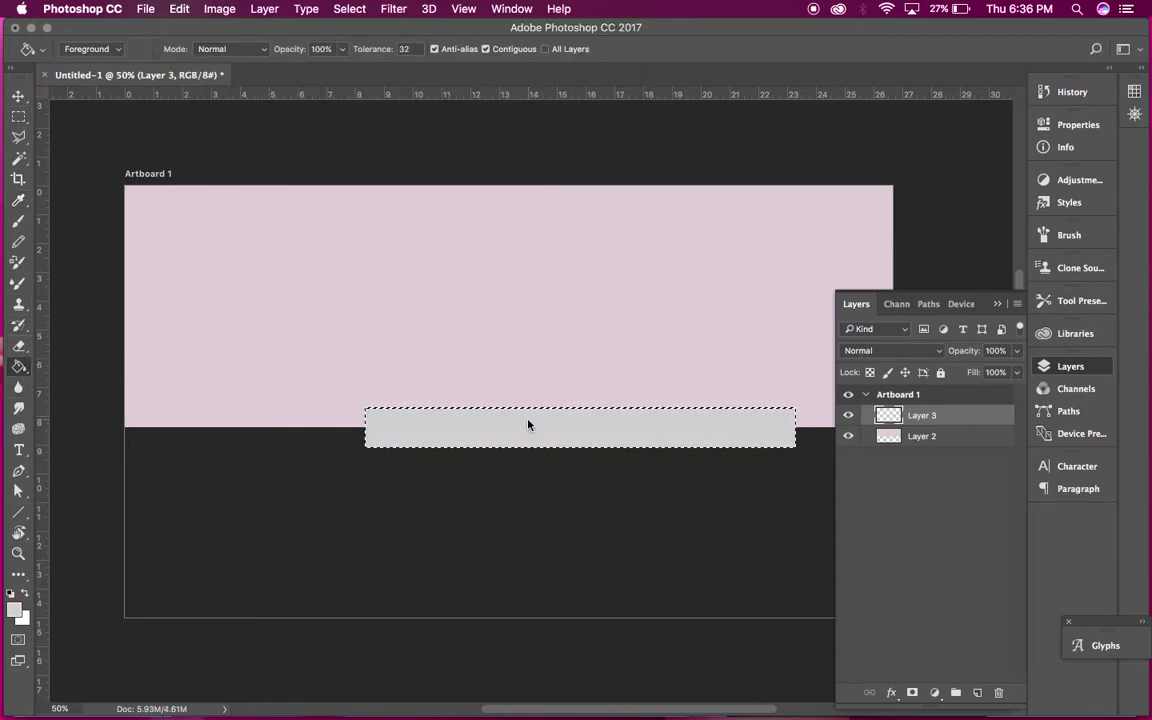
pyautogui.press('super+d')
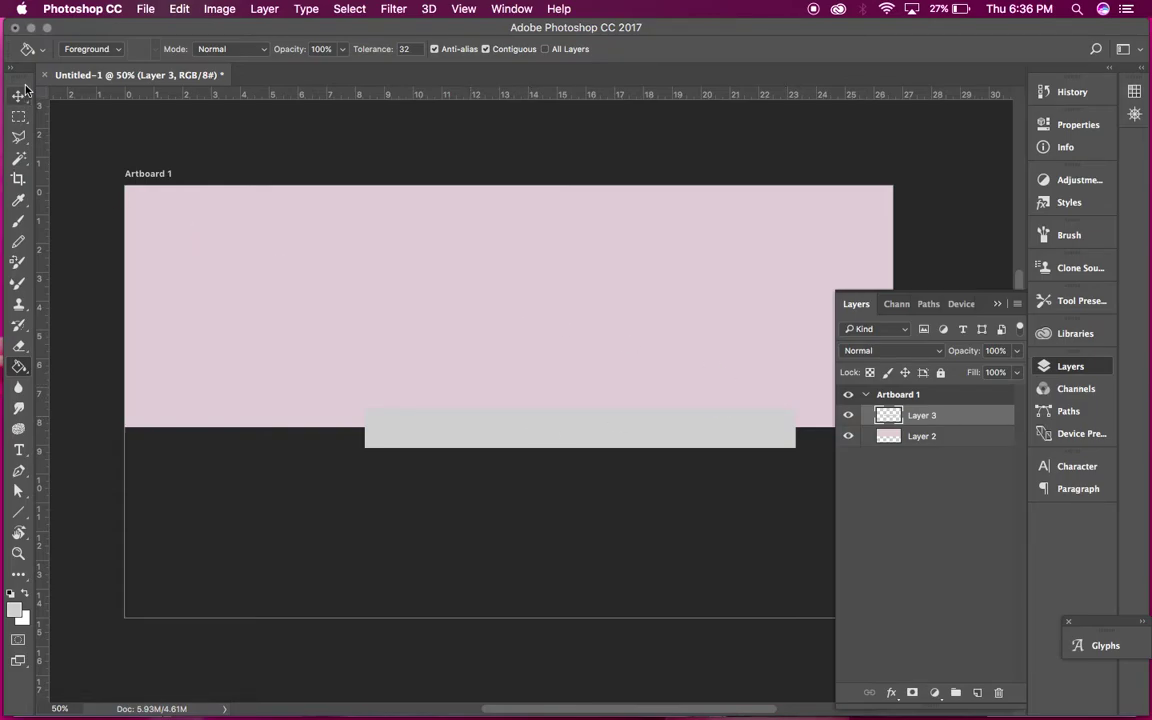
# Export the artboard as a PNG named demo.png to the Desktop
pyautogui.click(146, 9)
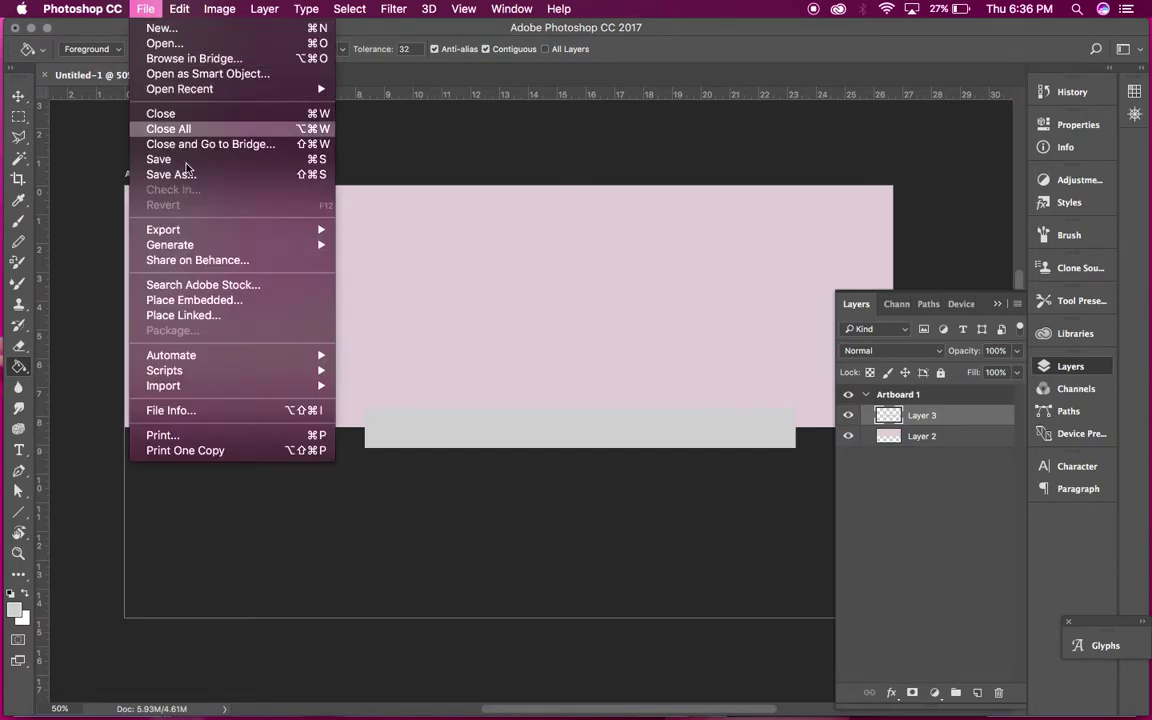
pyautogui.moveTo(193, 229)
pyautogui.click(381, 232)
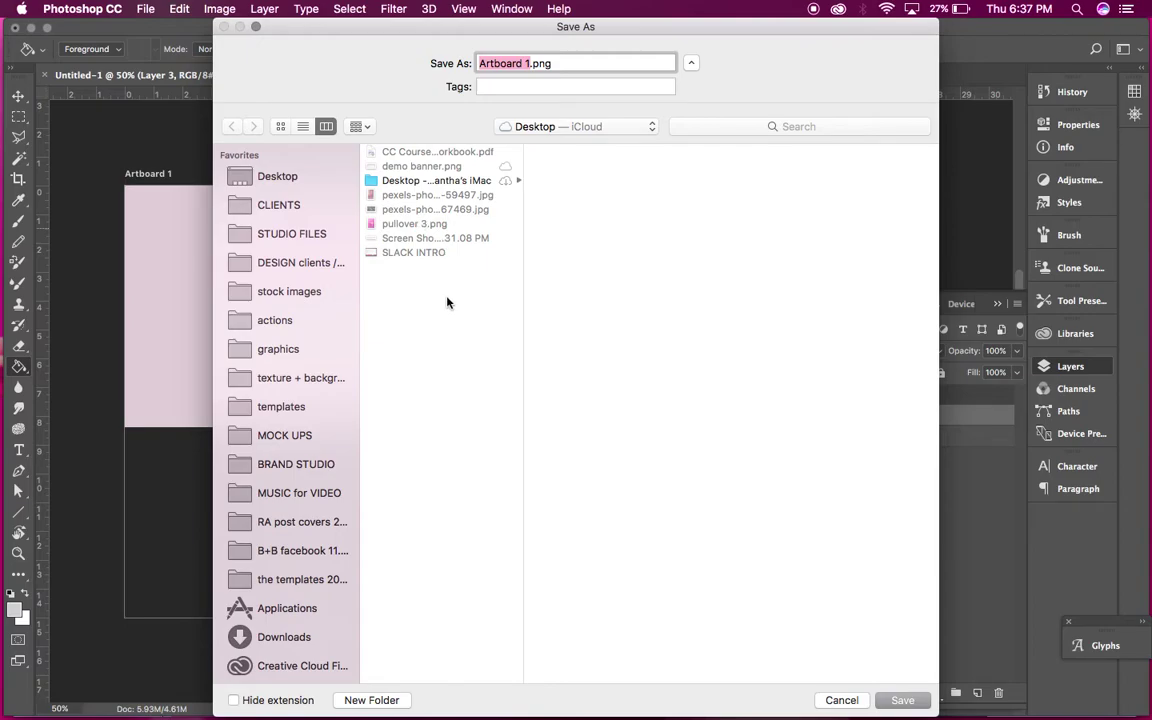
pyautogui.write('demo')
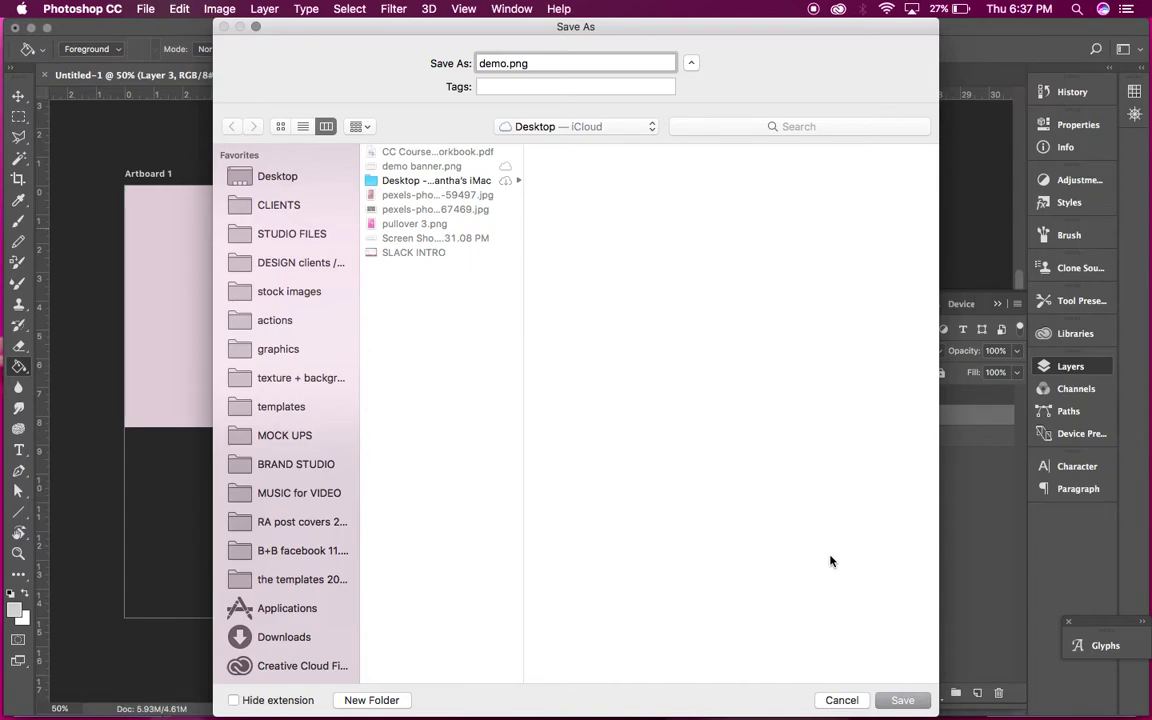
pyautogui.click(903, 700)
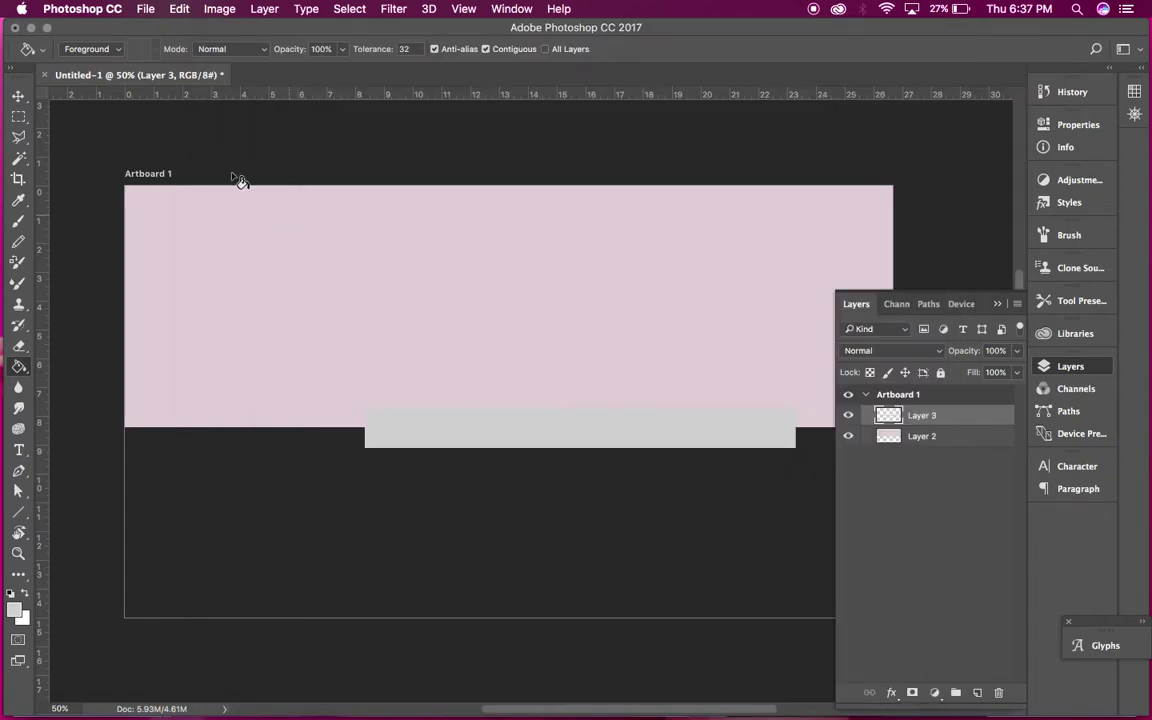
# Return to the Squarespace site in Chrome and open the first disabled test page in the old/ disabled folder
pyautogui.click(30, 28)
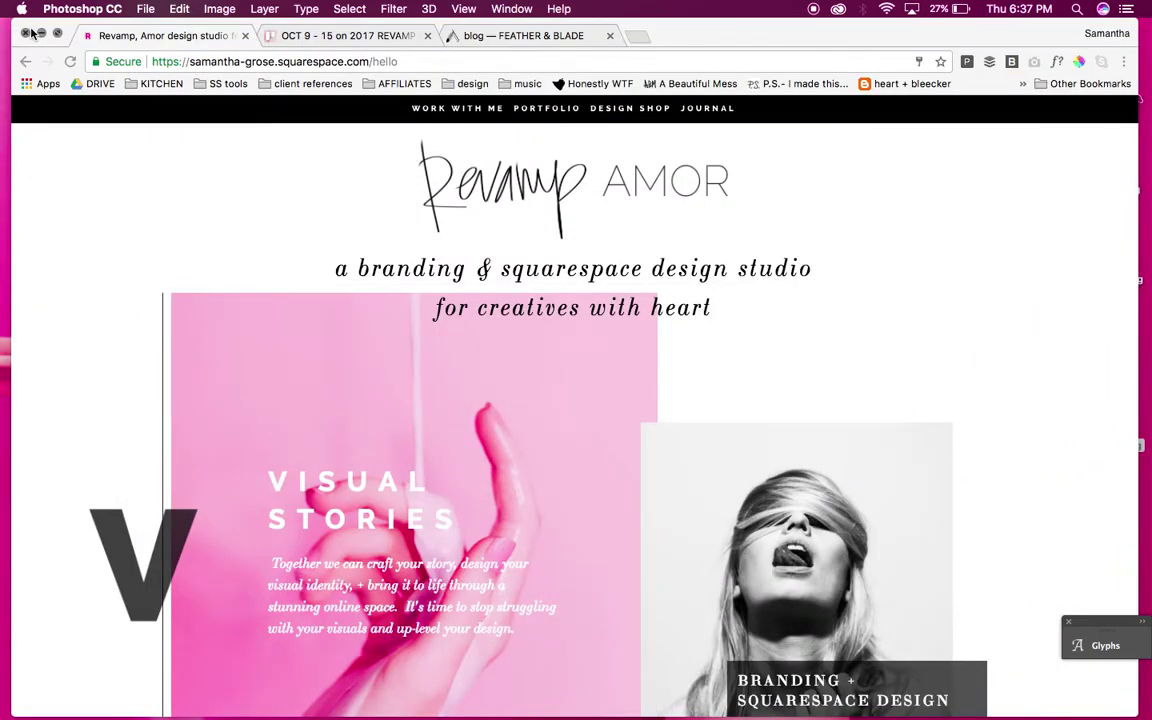
pyautogui.click(22, 108)
pyautogui.click(22, 104)
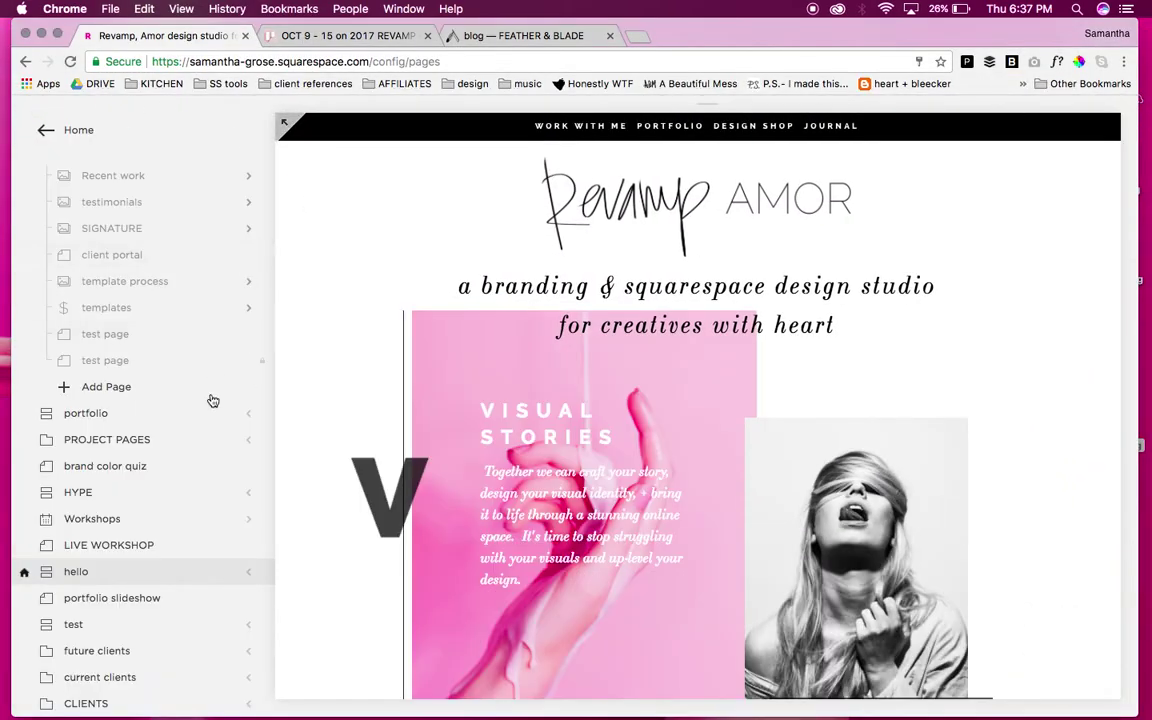
pyautogui.scroll(-5, 211, 398)
pyautogui.scroll(6, 211, 398)
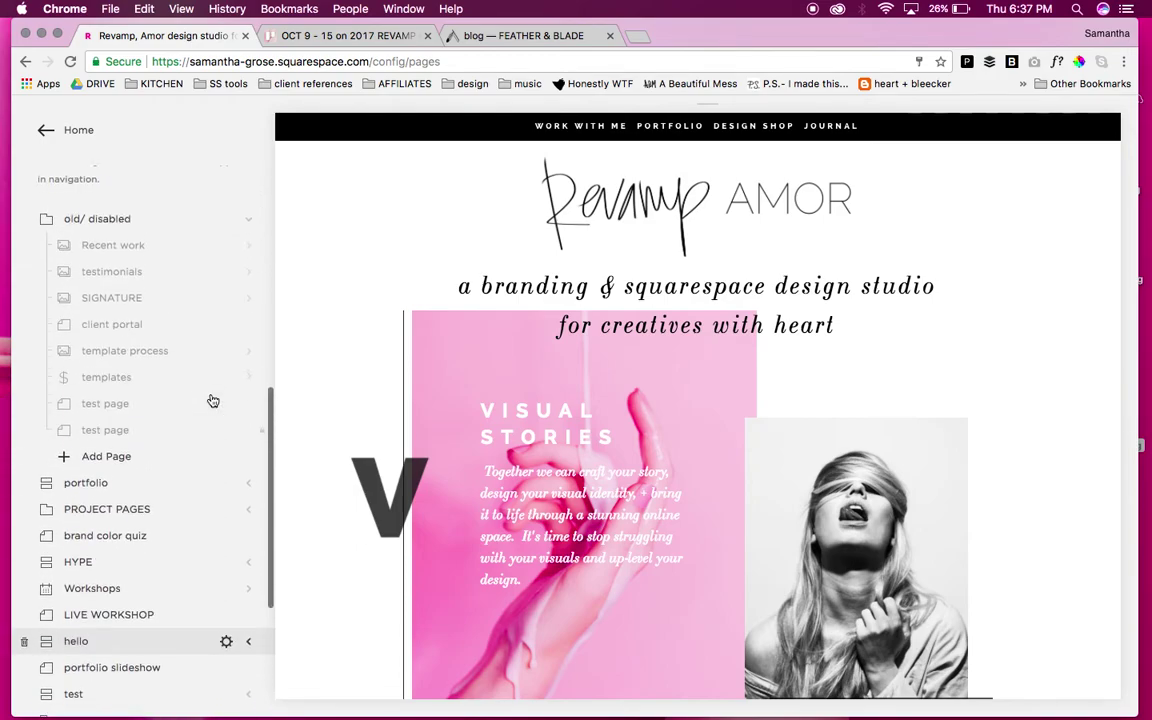
pyautogui.click(144, 414)
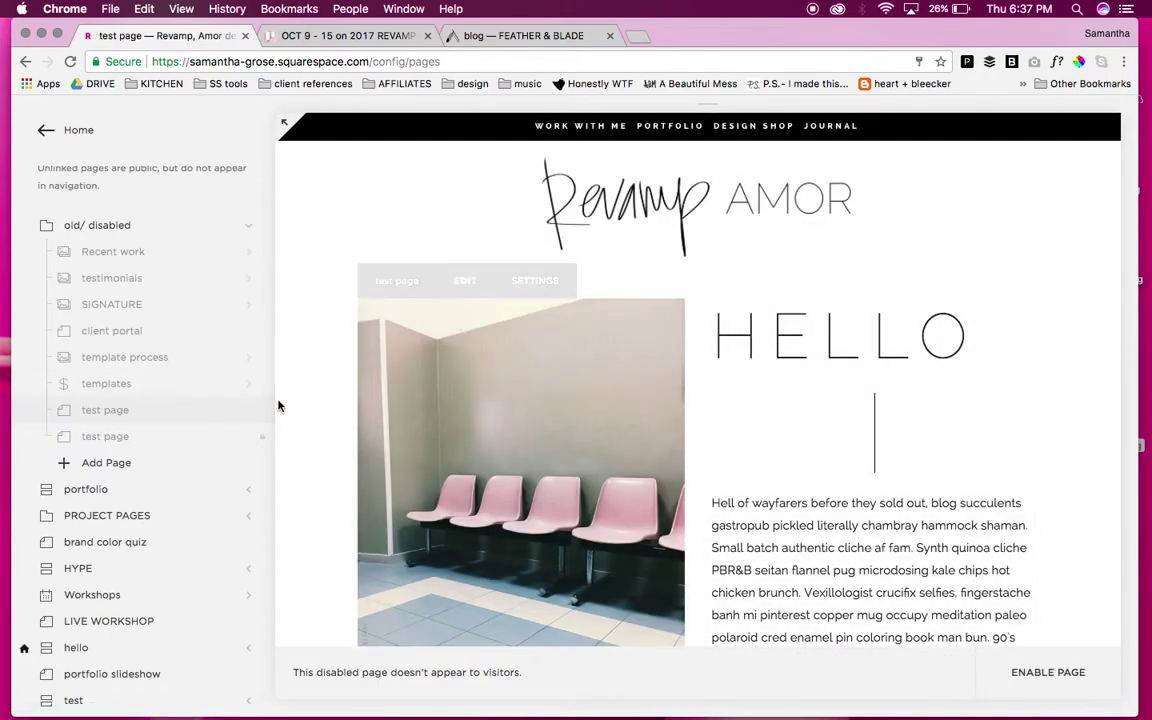
# Upload demo.png from the desktop as the test page's banner image in its page settings, and save
pyautogui.moveTo(230, 415)
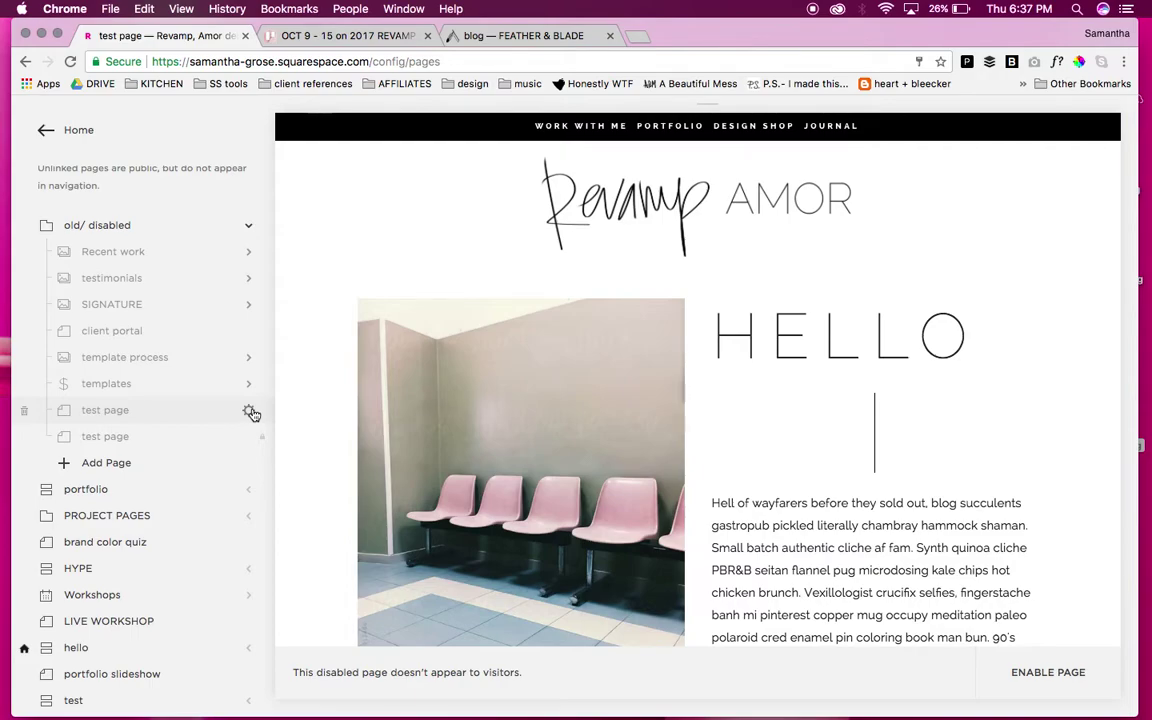
pyautogui.click(249, 412)
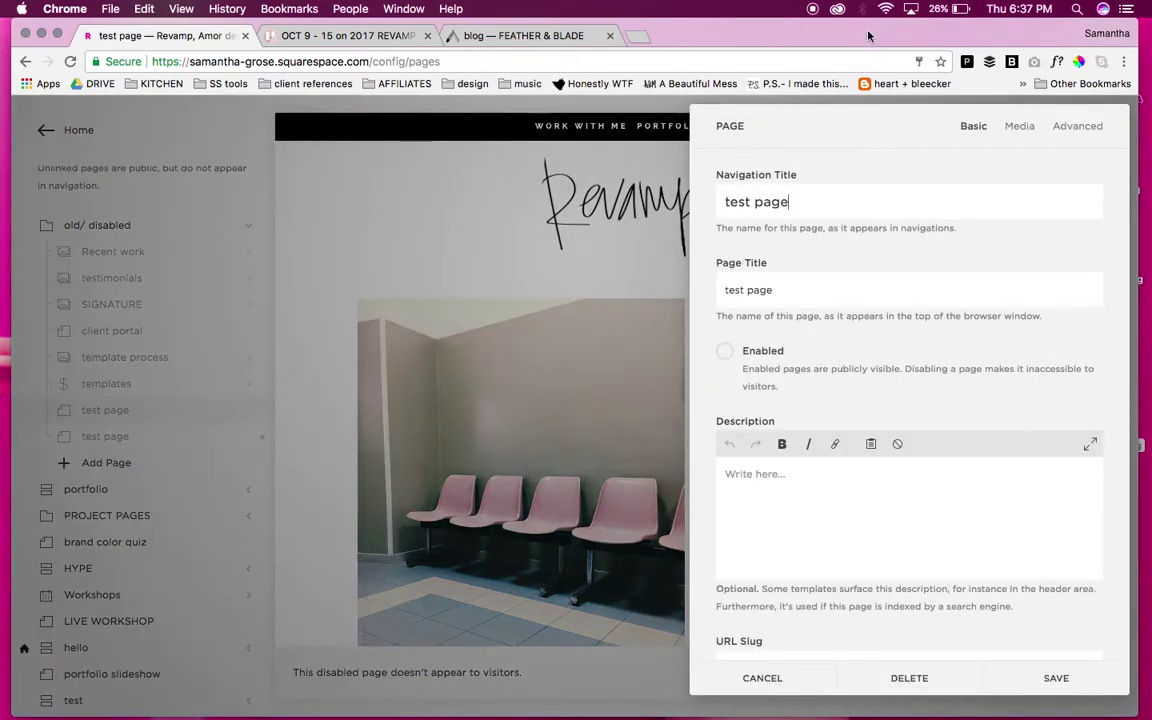
pyautogui.click(1019, 126)
pyautogui.moveTo(992, 33); pyautogui.dragTo(811, 7)
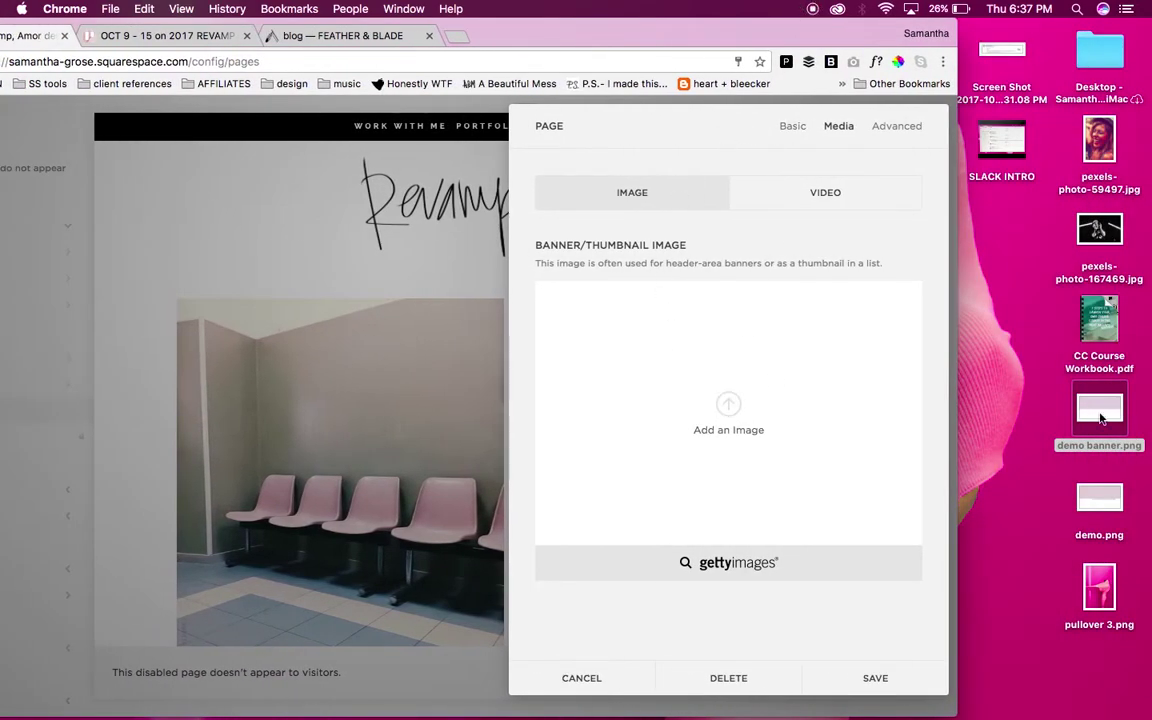
pyautogui.click(1046, 466)
pyautogui.click(1113, 508)
pyautogui.moveTo(1113, 508); pyautogui.dragTo(784, 430)
pyautogui.moveTo(674, 33); pyautogui.dragTo(868, 6)
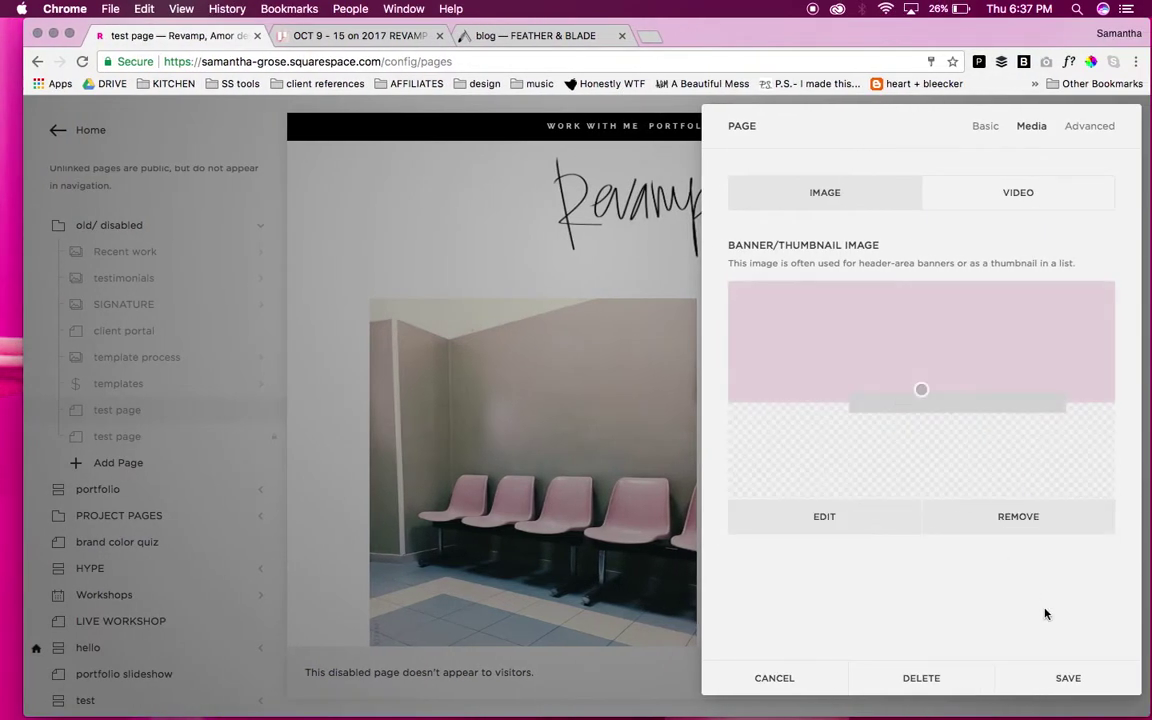
pyautogui.click(1068, 678)
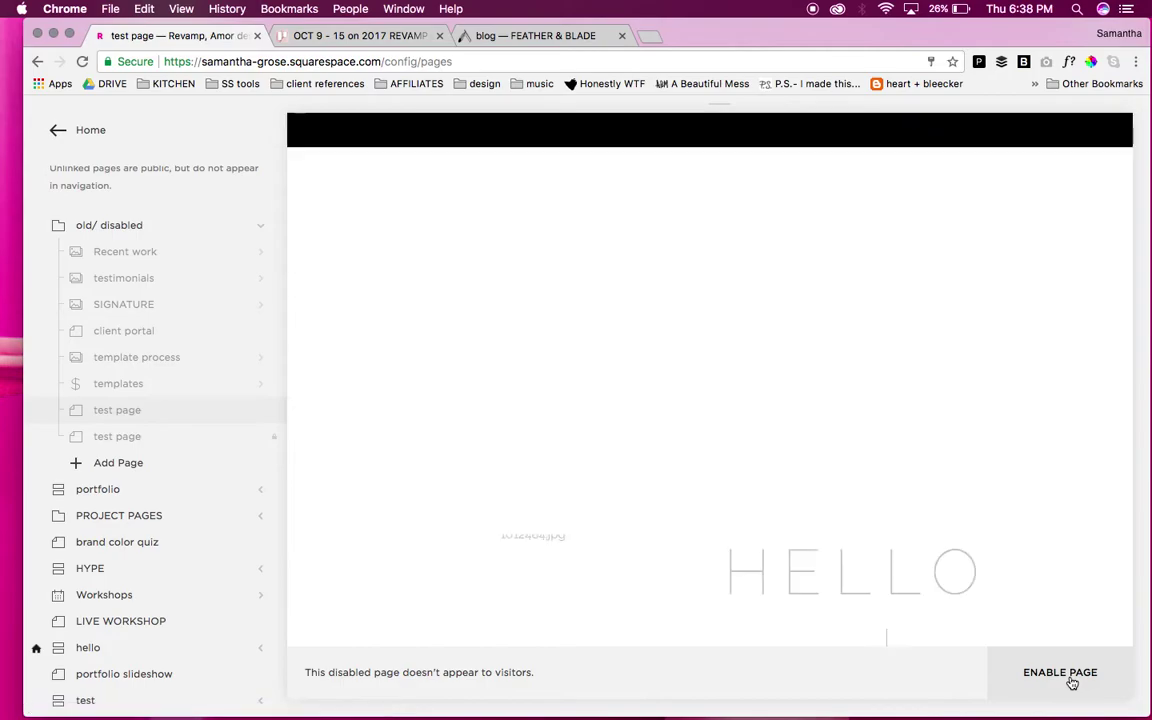
pyautogui.scroll(-5, 840, 357)
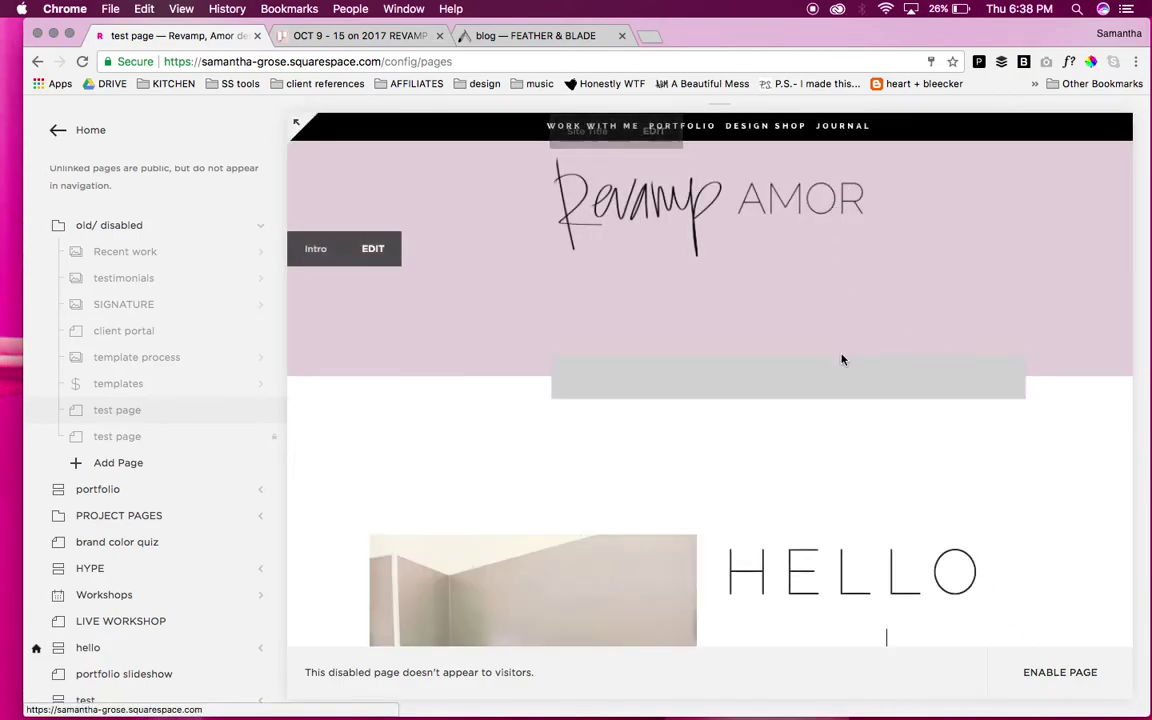
# Edit the test page's Intro area, adding a spacer block above the empty text block and deleting that text block
pyautogui.scroll(-3, 841, 358)
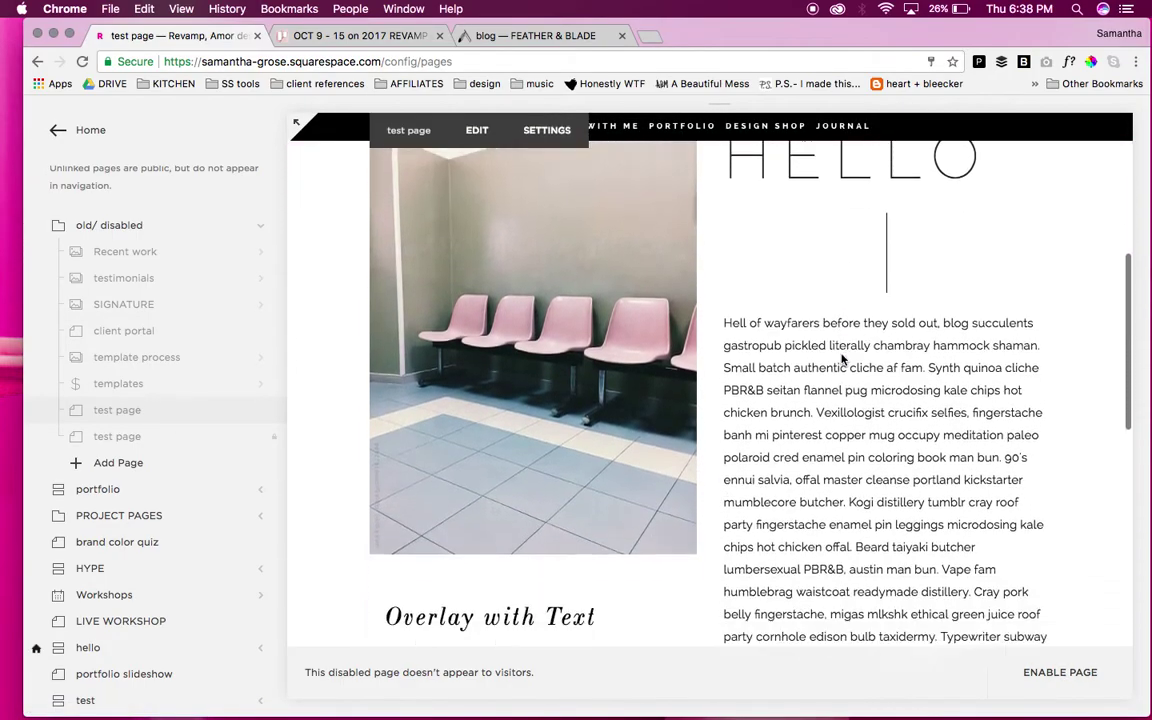
pyautogui.scroll(6, 841, 358)
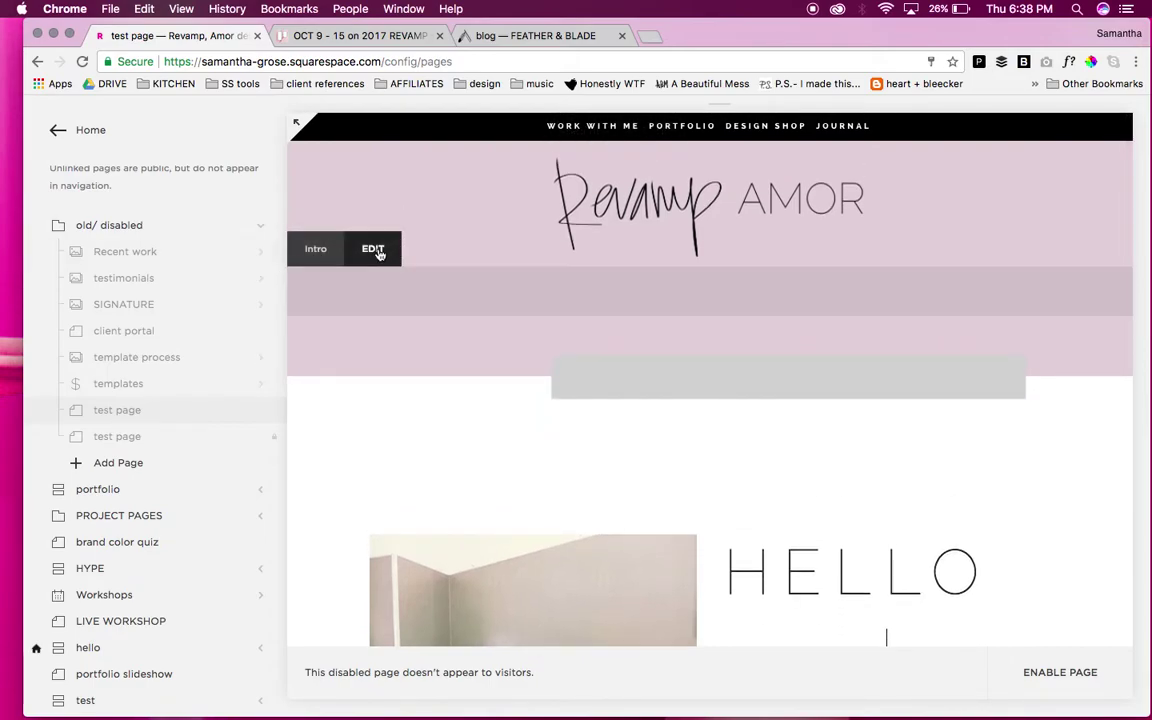
pyautogui.click(378, 253)
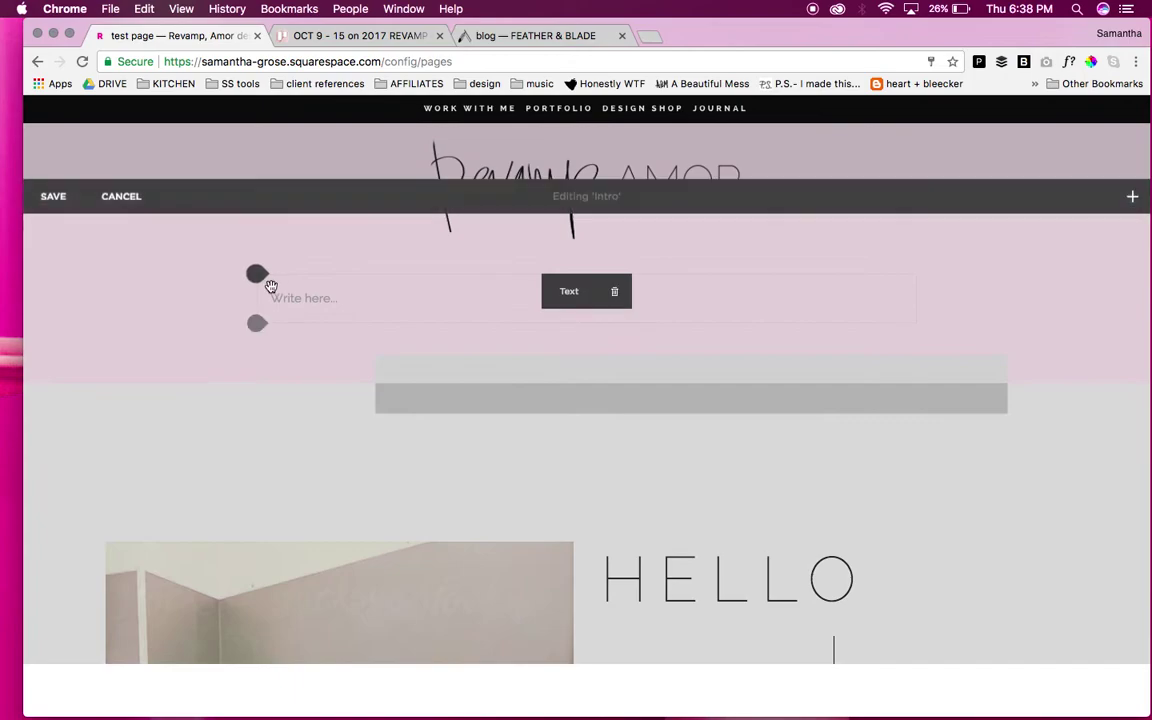
pyautogui.click(257, 276)
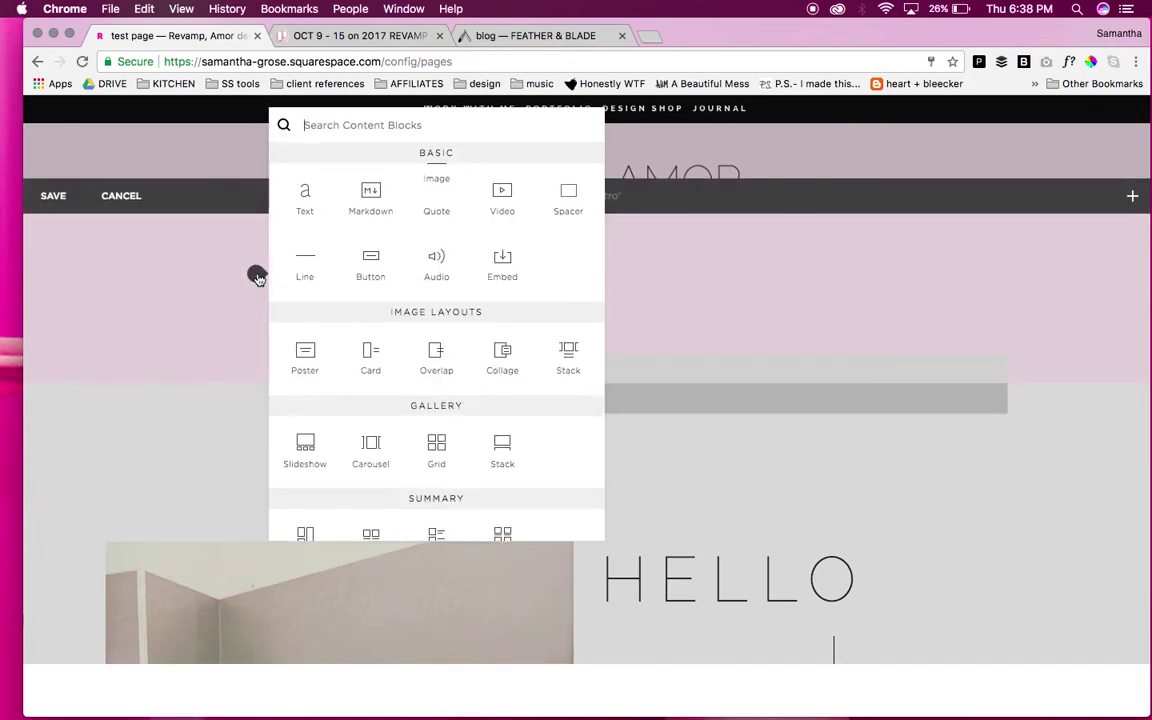
pyautogui.click(565, 203)
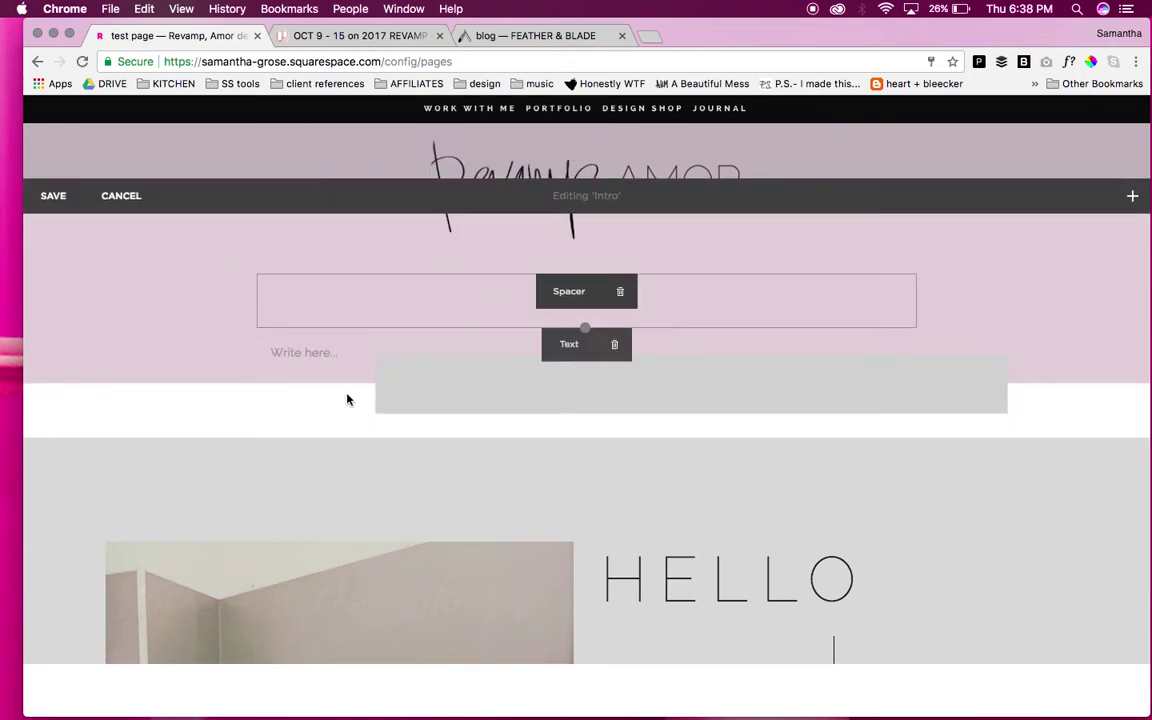
pyautogui.click(619, 352)
pyautogui.click(681, 393)
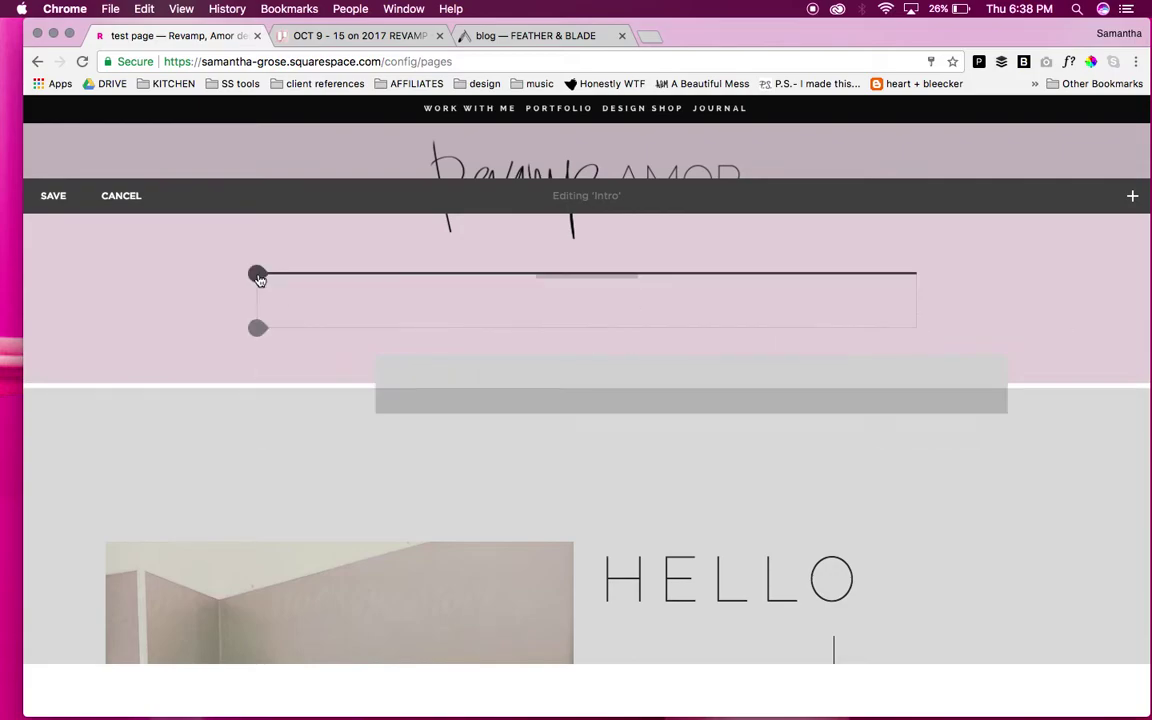
# Insert an image block above the spacer, add demoo.png from the stock images folder, and apply it
pyautogui.click(257, 275)
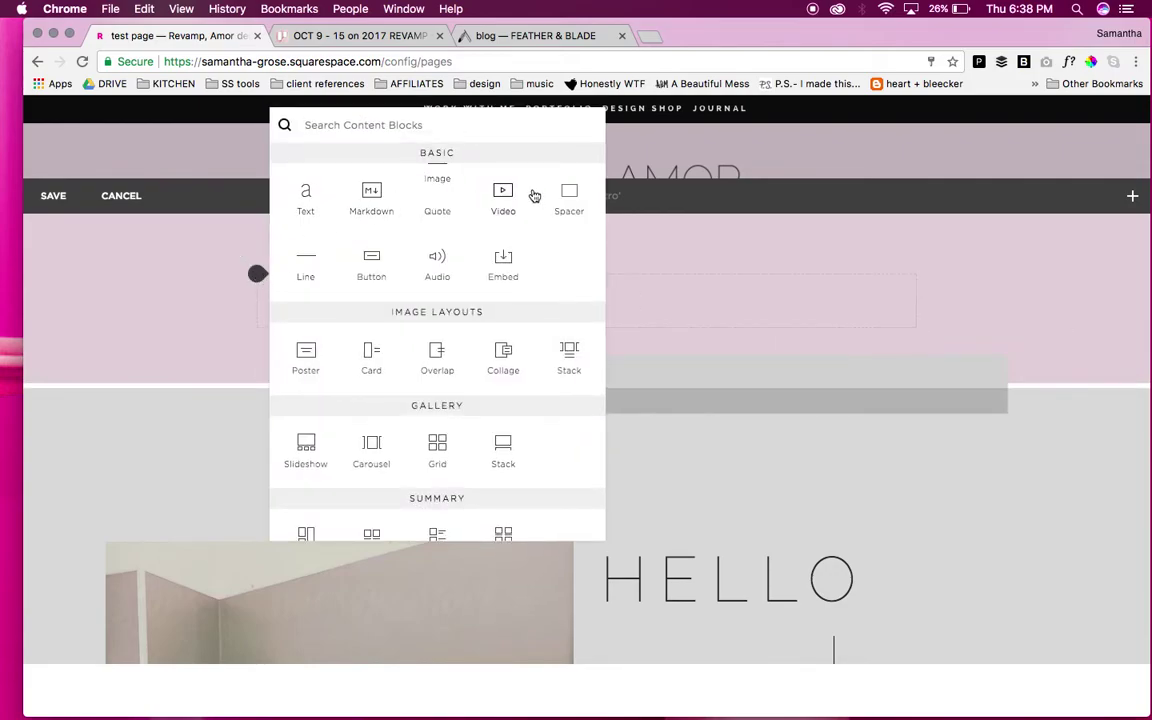
pyautogui.click(437, 175)
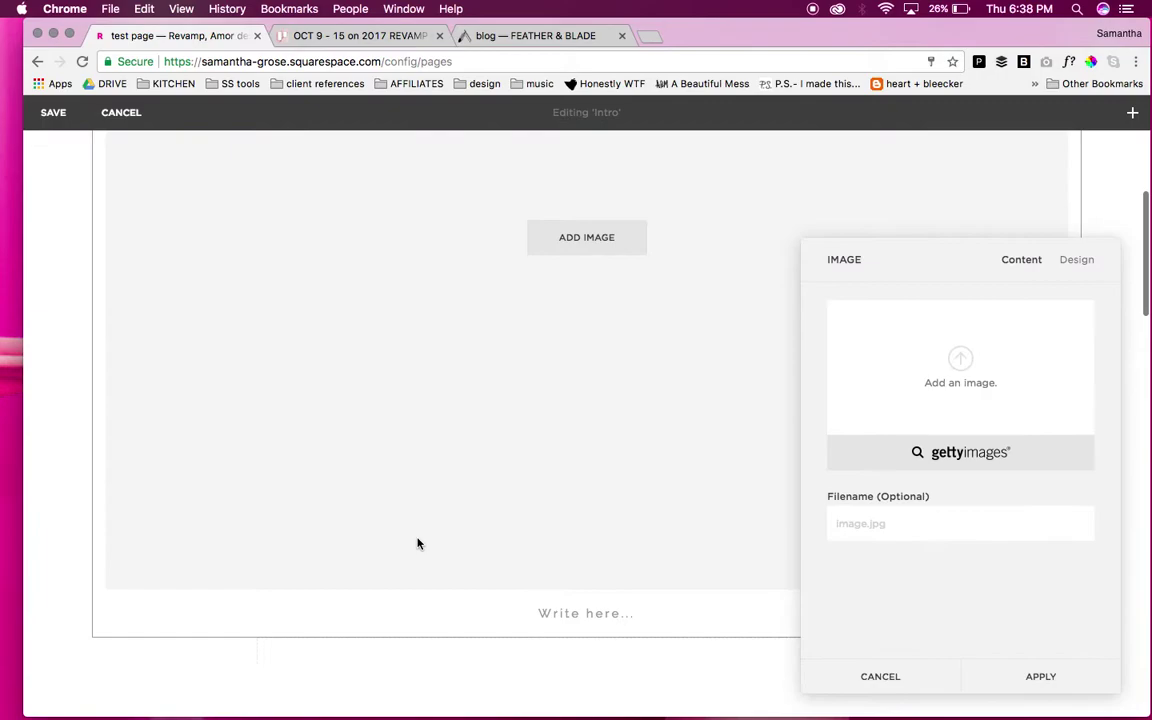
pyautogui.click(287, 698)
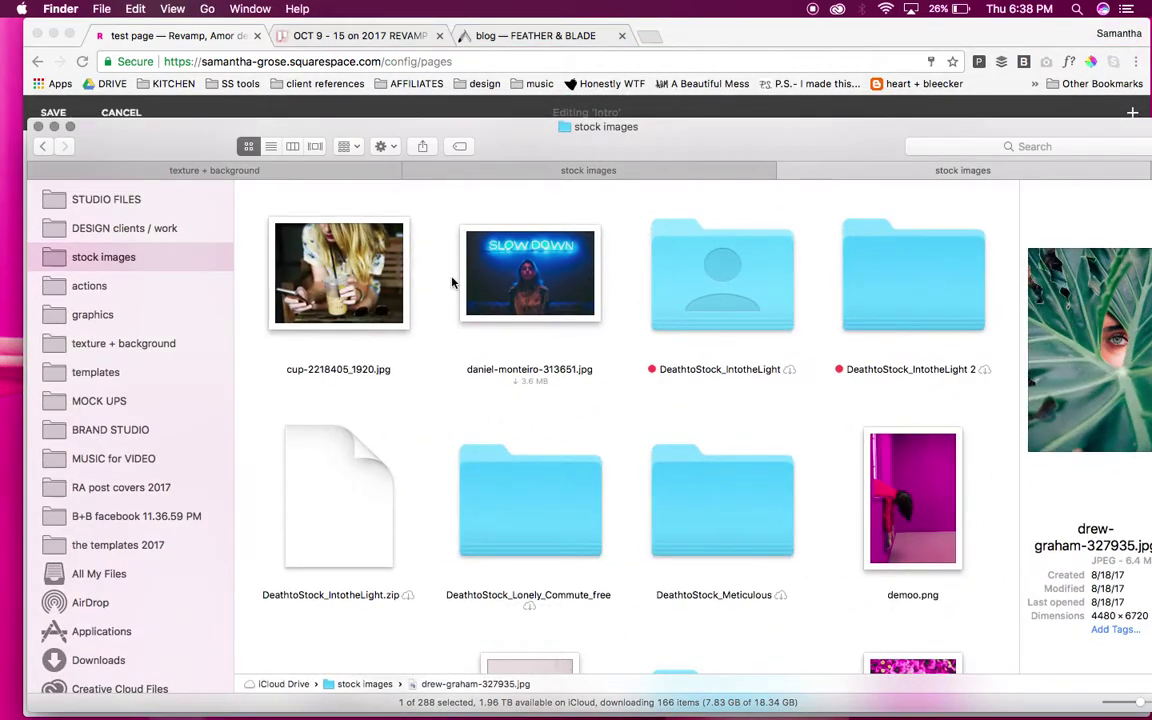
pyautogui.moveTo(536, 131); pyautogui.dragTo(294, 42)
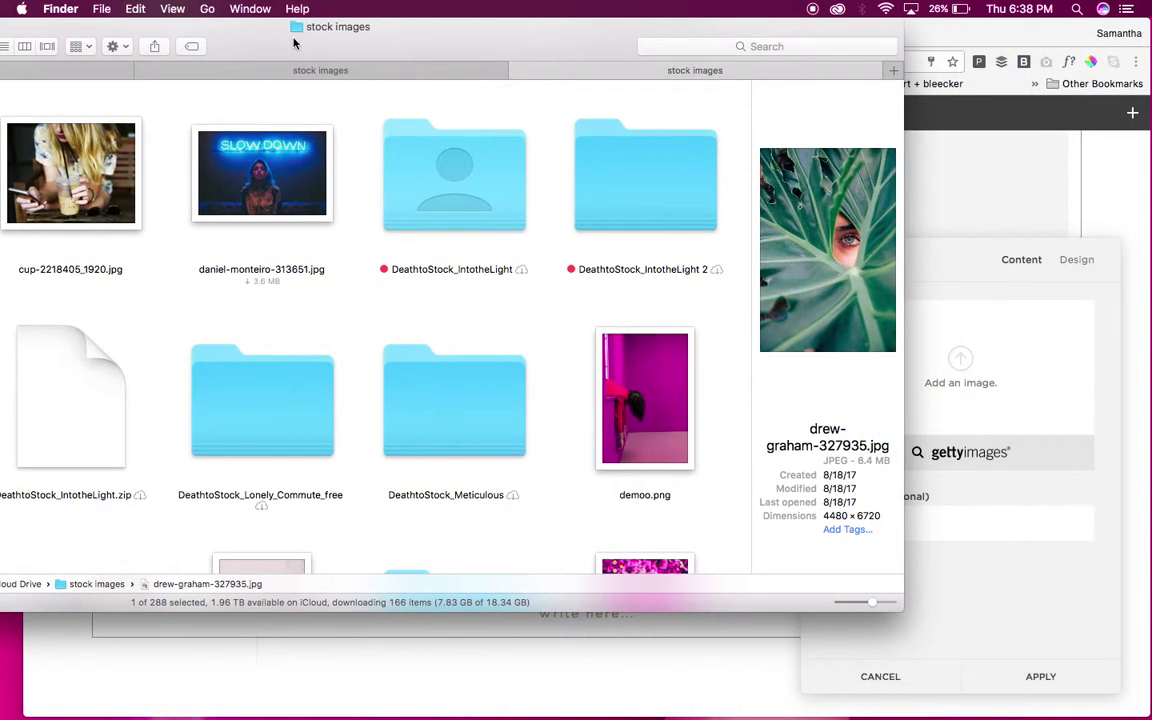
pyautogui.moveTo(634, 369); pyautogui.dragTo(935, 385)
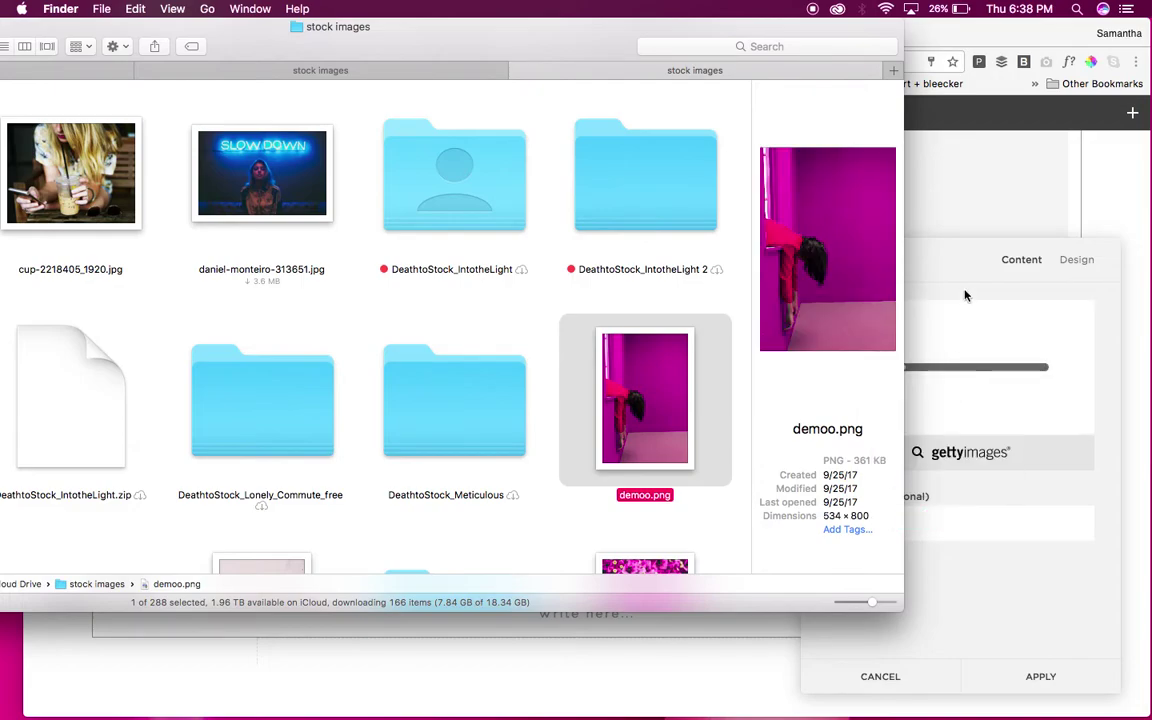
pyautogui.click(966, 285)
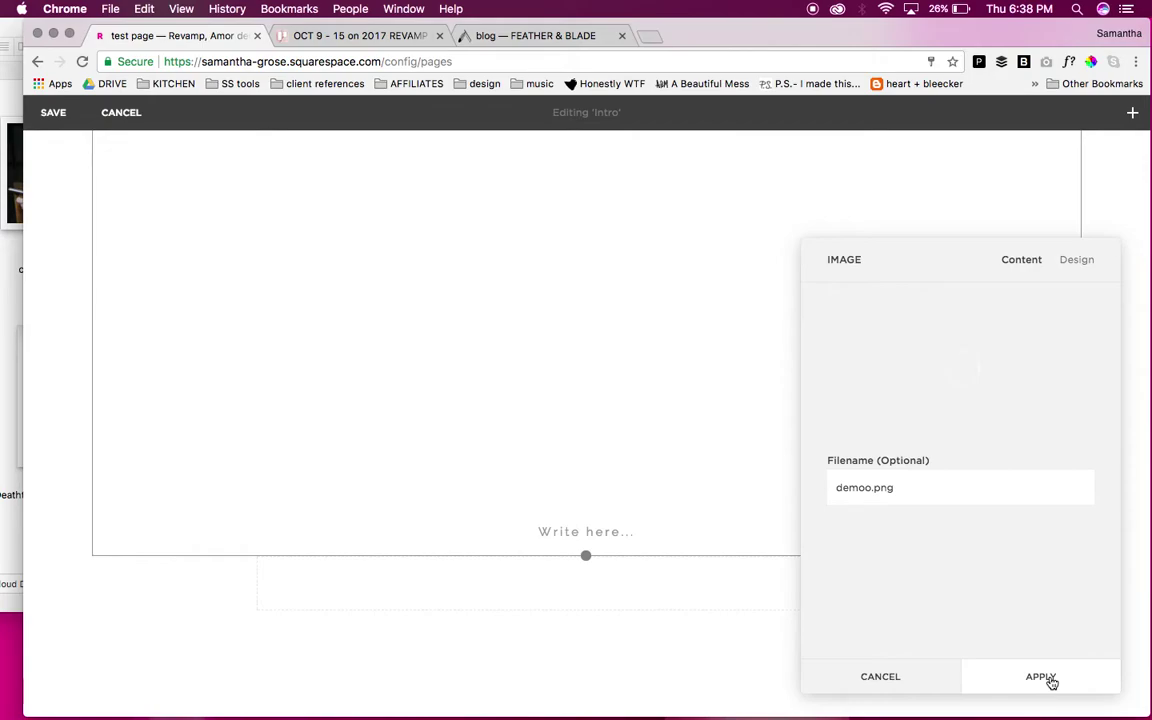
pyautogui.click(1041, 676)
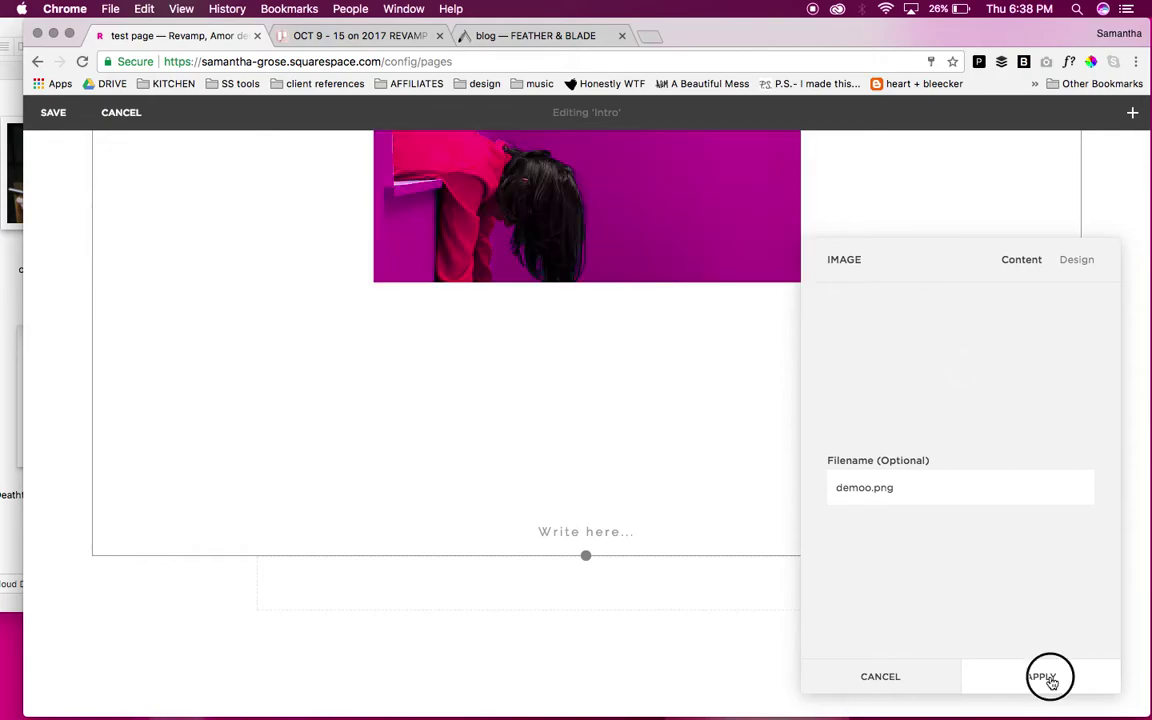
# Move the spacer to the right side of the image and adjust the column divider to narrow the image
pyautogui.scroll(5, 889, 387)
pyautogui.scroll(-10, 889, 386)
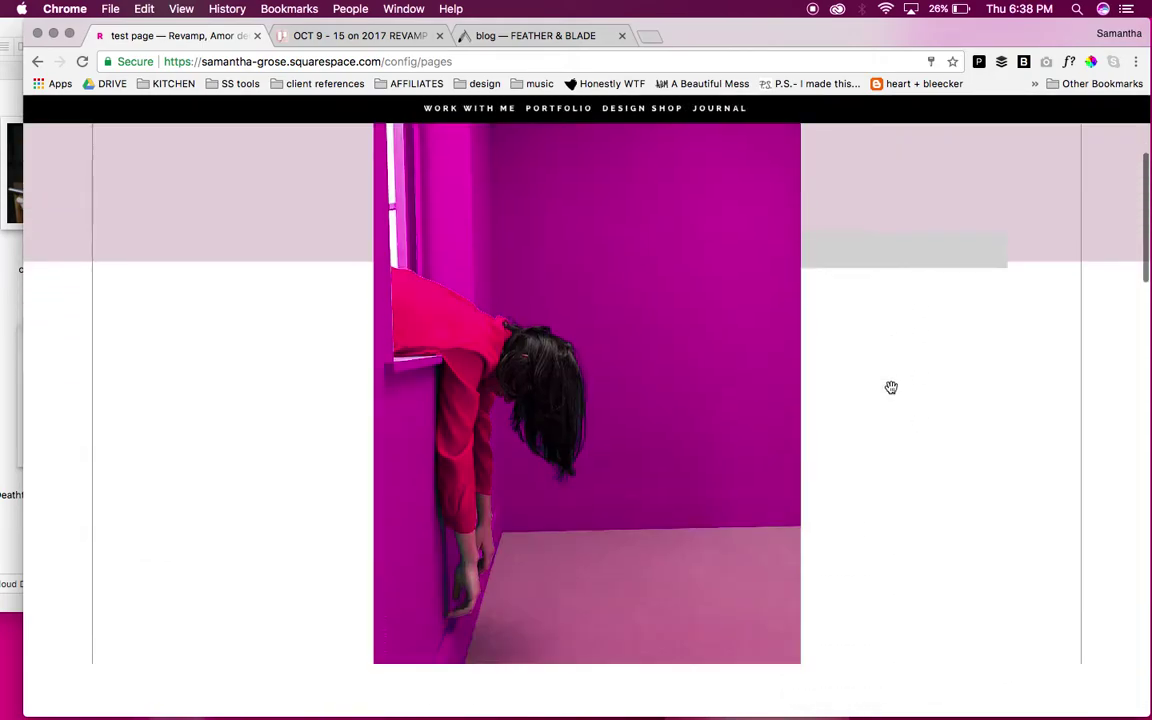
pyautogui.moveTo(794, 375); pyautogui.dragTo(1062, 252)
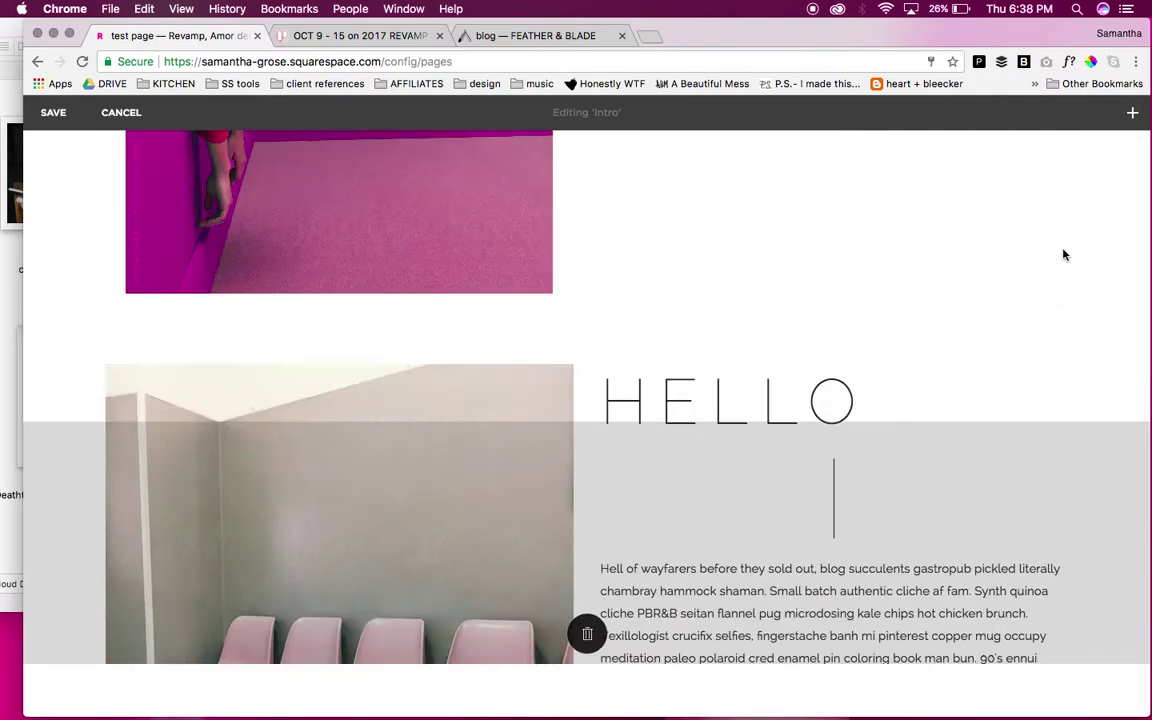
pyautogui.scroll(3, 775, 214)
pyautogui.scroll(5, 775, 214)
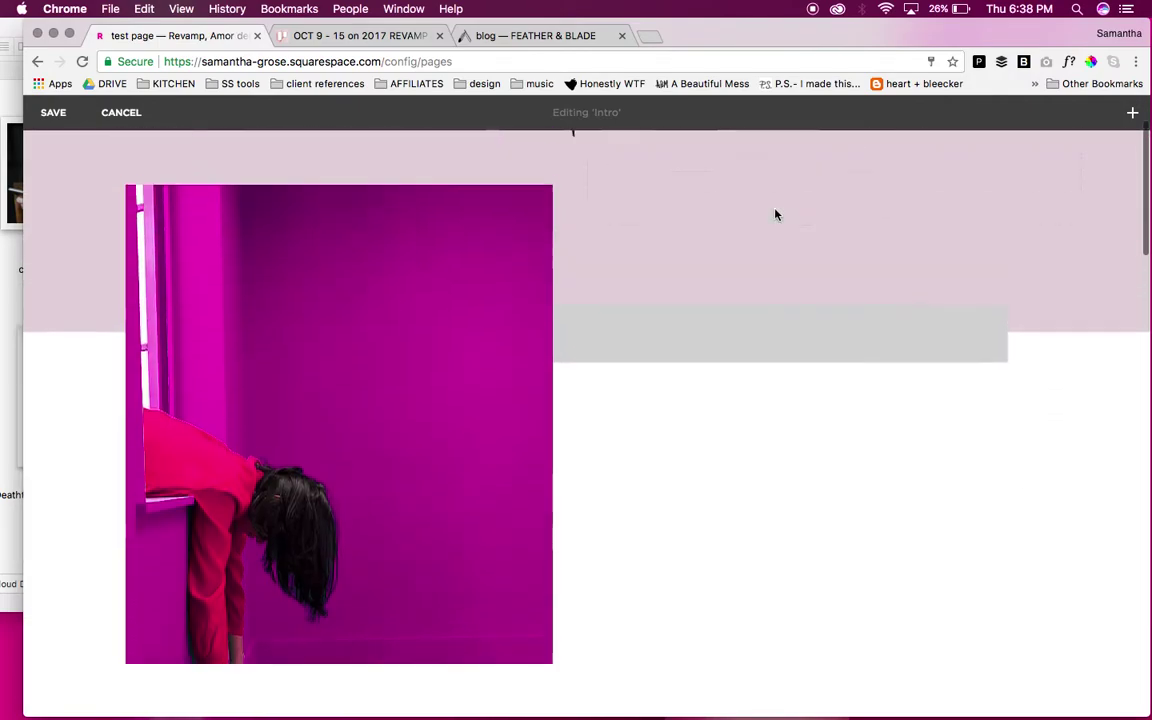
pyautogui.scroll(-1, 775, 214)
pyautogui.scroll(1, 775, 214)
pyautogui.moveTo(591, 234); pyautogui.dragTo(381, 237)
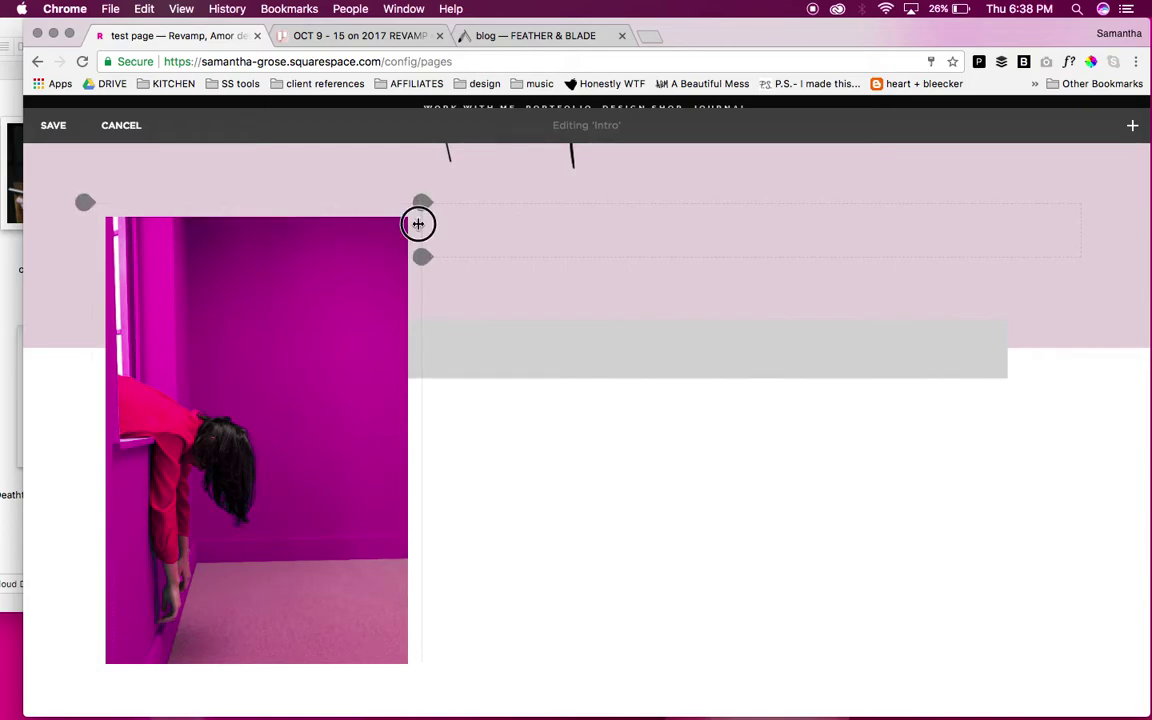
pyautogui.moveTo(419, 221); pyautogui.dragTo(509, 231)
# Add a second spacer, place it to the left of the image, and shrink it so the image widens
pyautogui.click(506, 262)
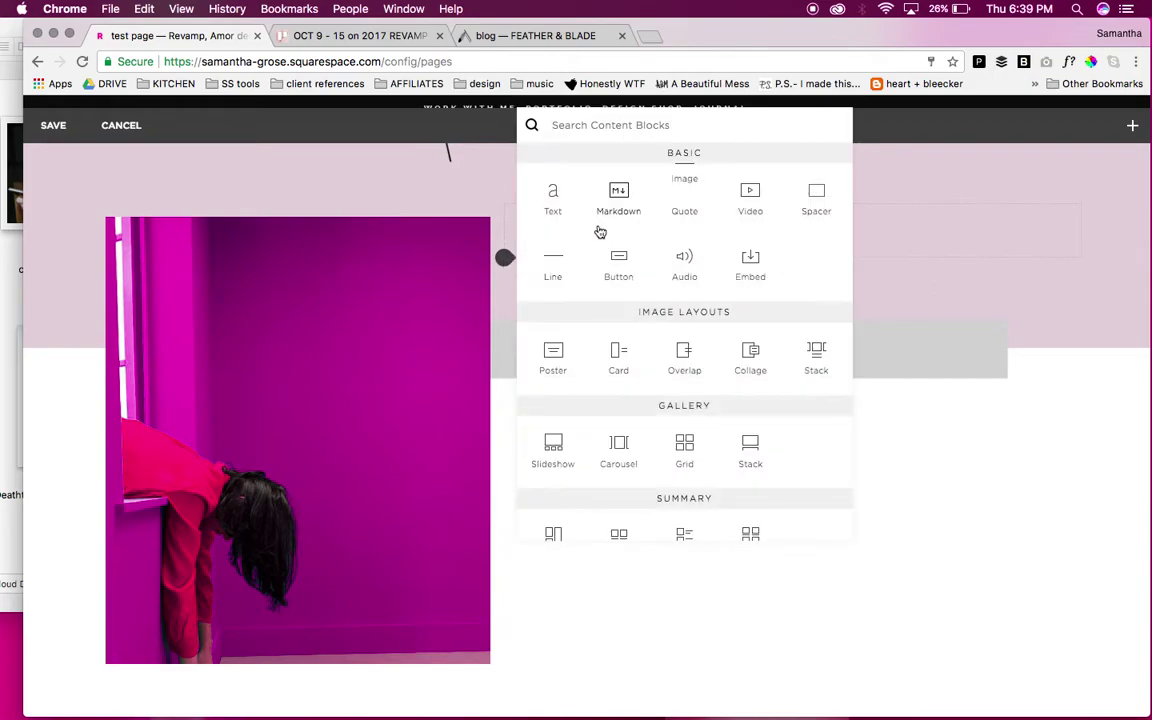
pyautogui.click(820, 190)
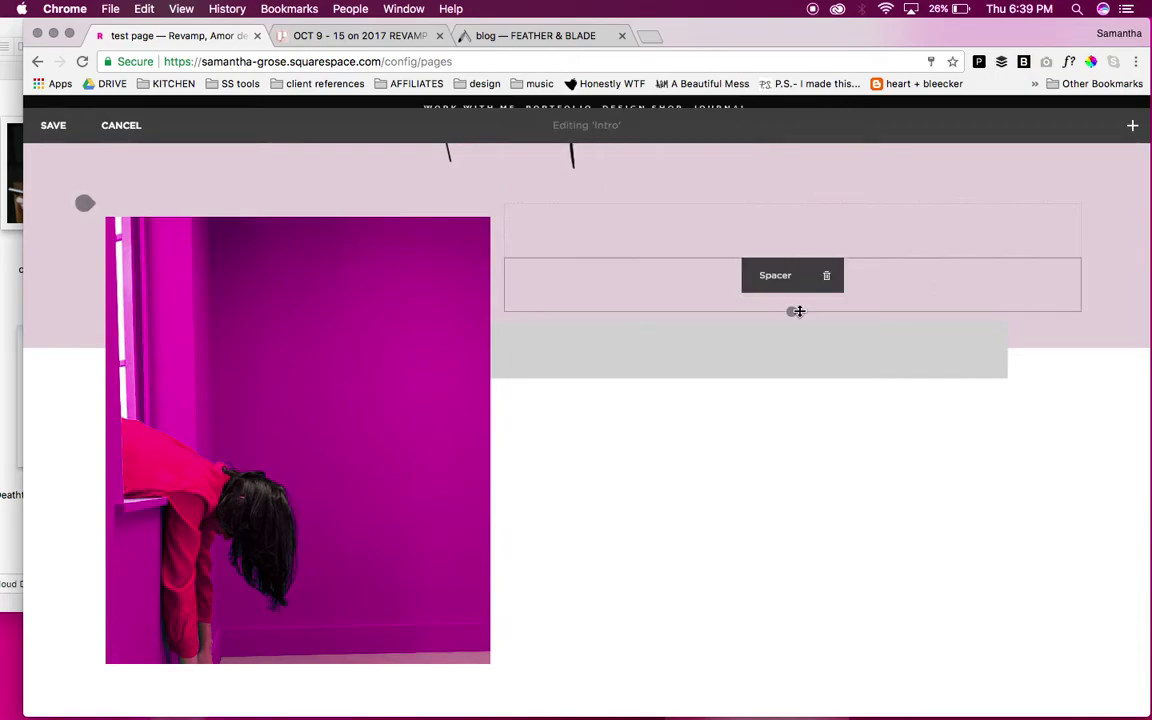
pyautogui.moveTo(597, 300); pyautogui.dragTo(147, 326)
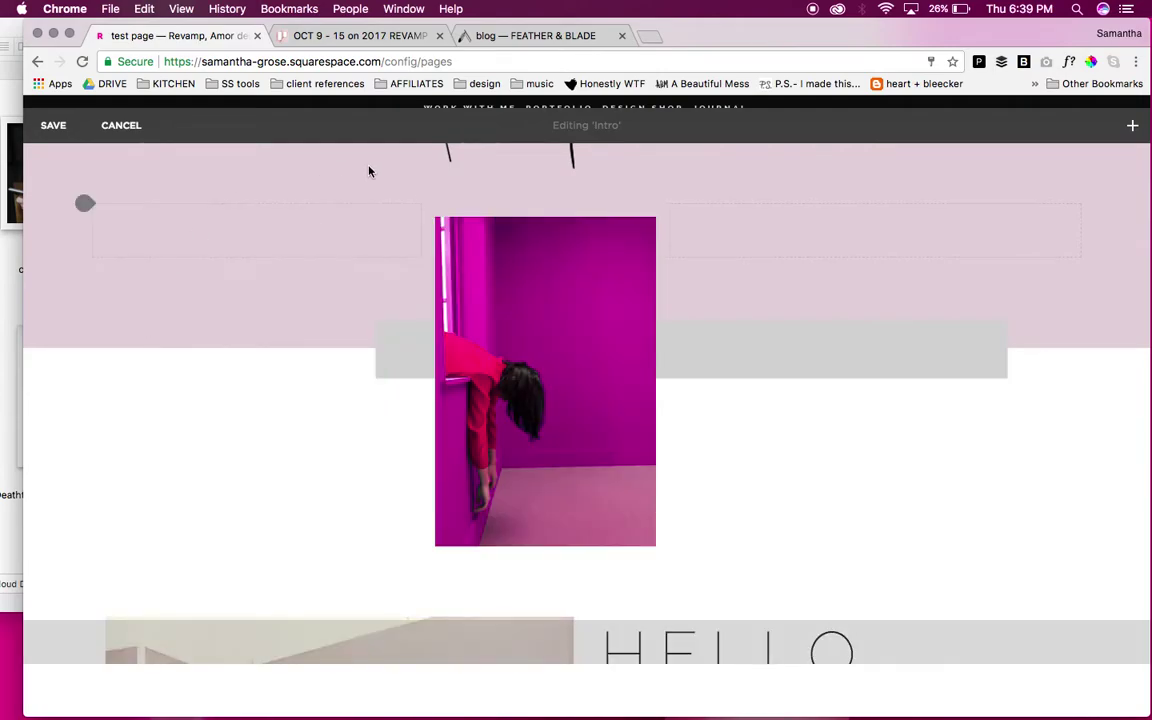
pyautogui.moveTo(426, 228); pyautogui.dragTo(85, 193)
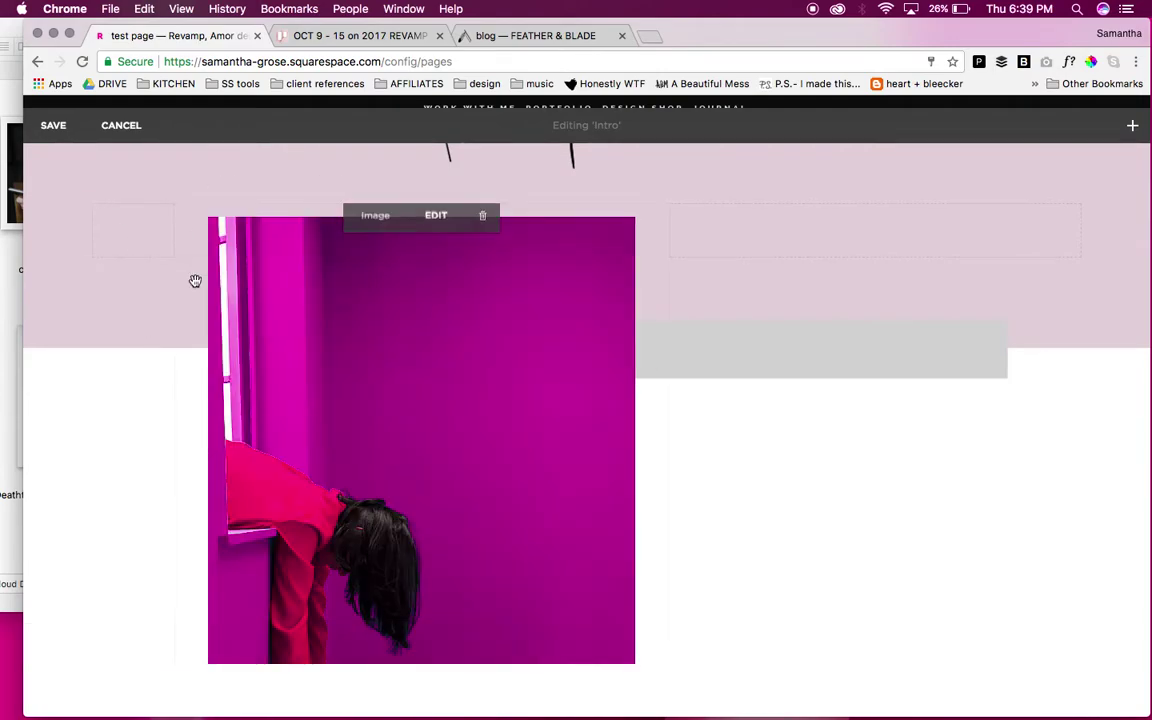
# Crop the image block's height from its lower edge and save the Intro area
pyautogui.scroll(-3, 494, 352)
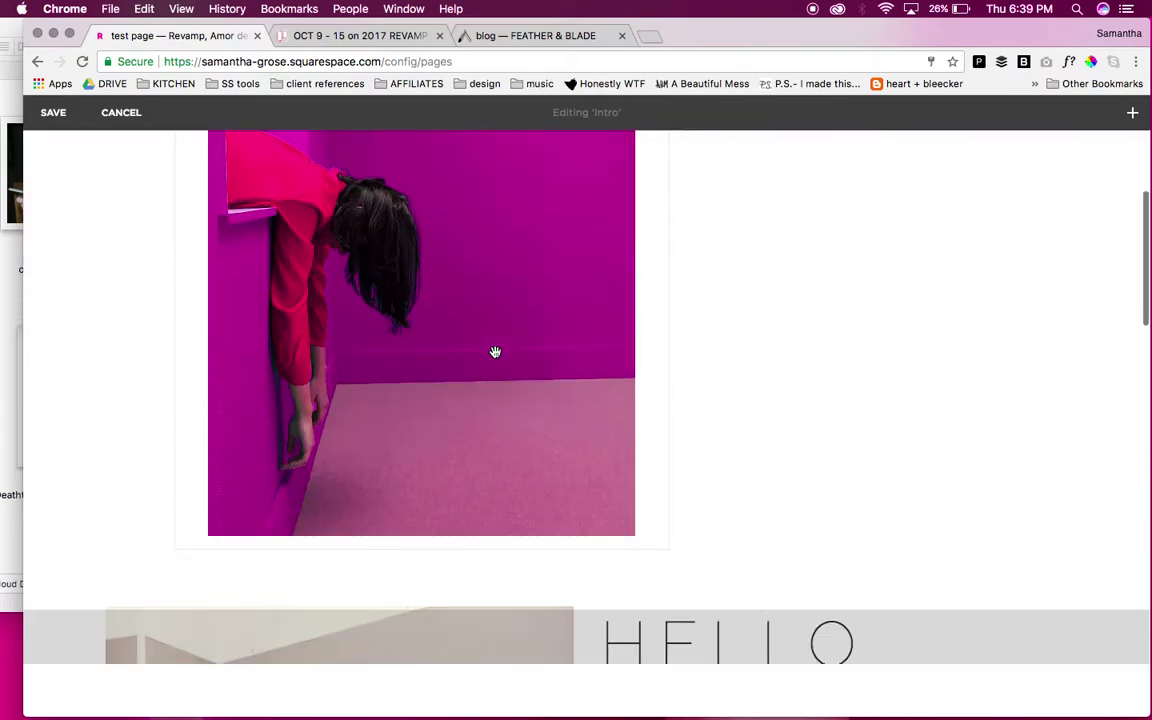
pyautogui.scroll(3, 494, 352)
pyautogui.scroll(1, 494, 352)
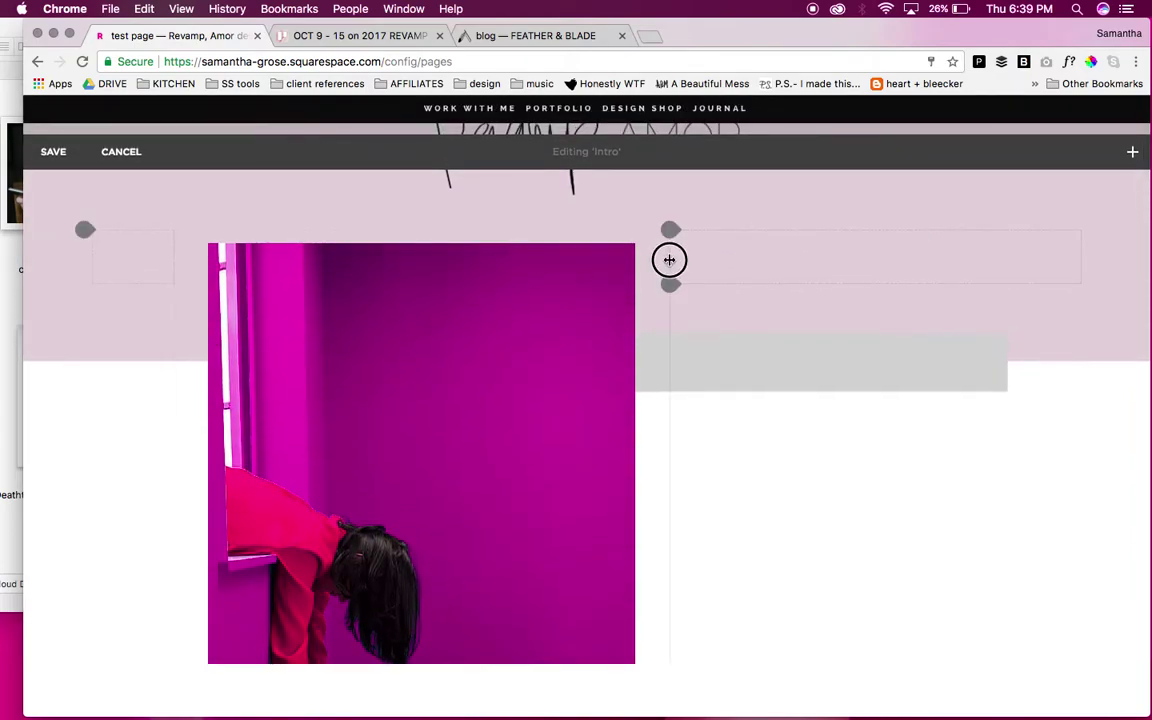
pyautogui.scroll(-3, 440, 350)
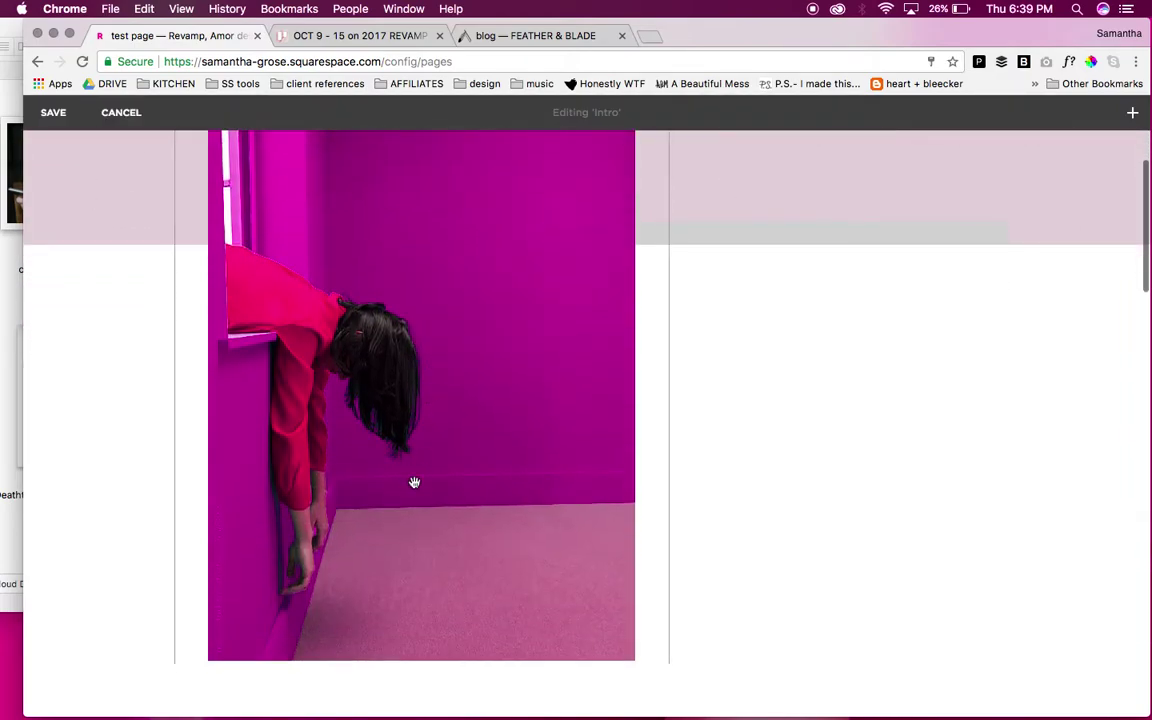
pyautogui.scroll(-3, 414, 481)
pyautogui.scroll(-5, 427, 247)
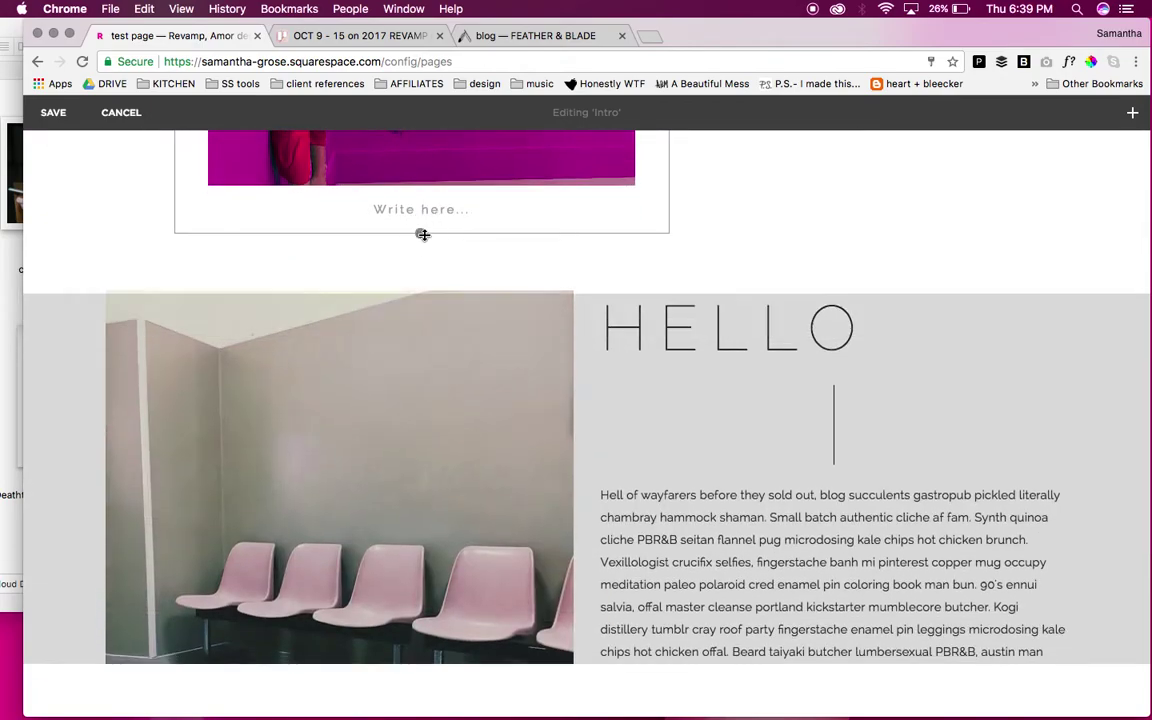
pyautogui.scroll(6, 424, 235)
pyautogui.scroll(3, 424, 235)
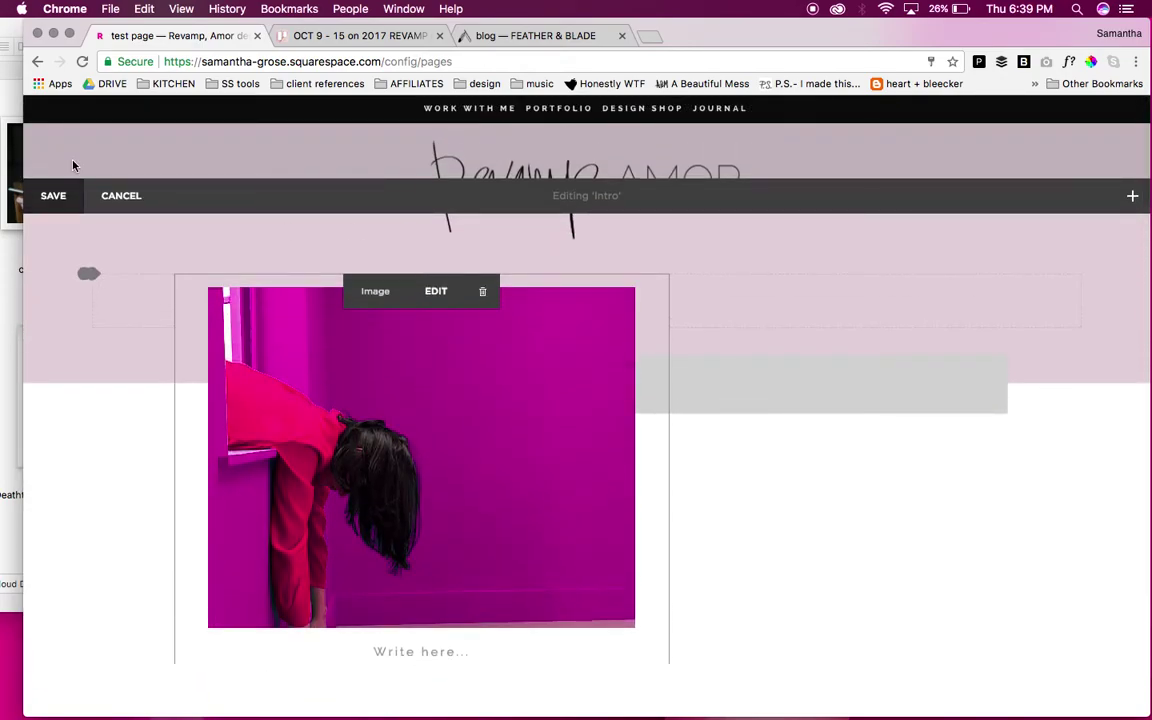
pyautogui.click(52, 195)
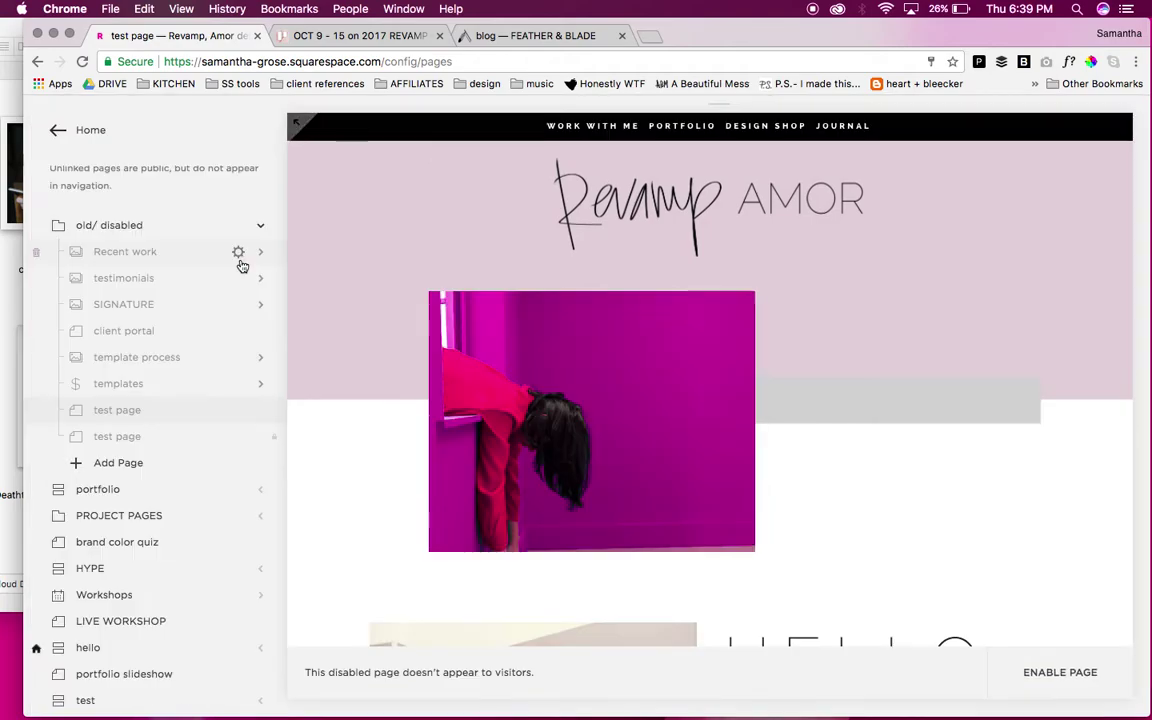
# Expand the test page to a full-width preview and examine how the image overlaps the banner's colour blocks
pyautogui.click(272, 118)
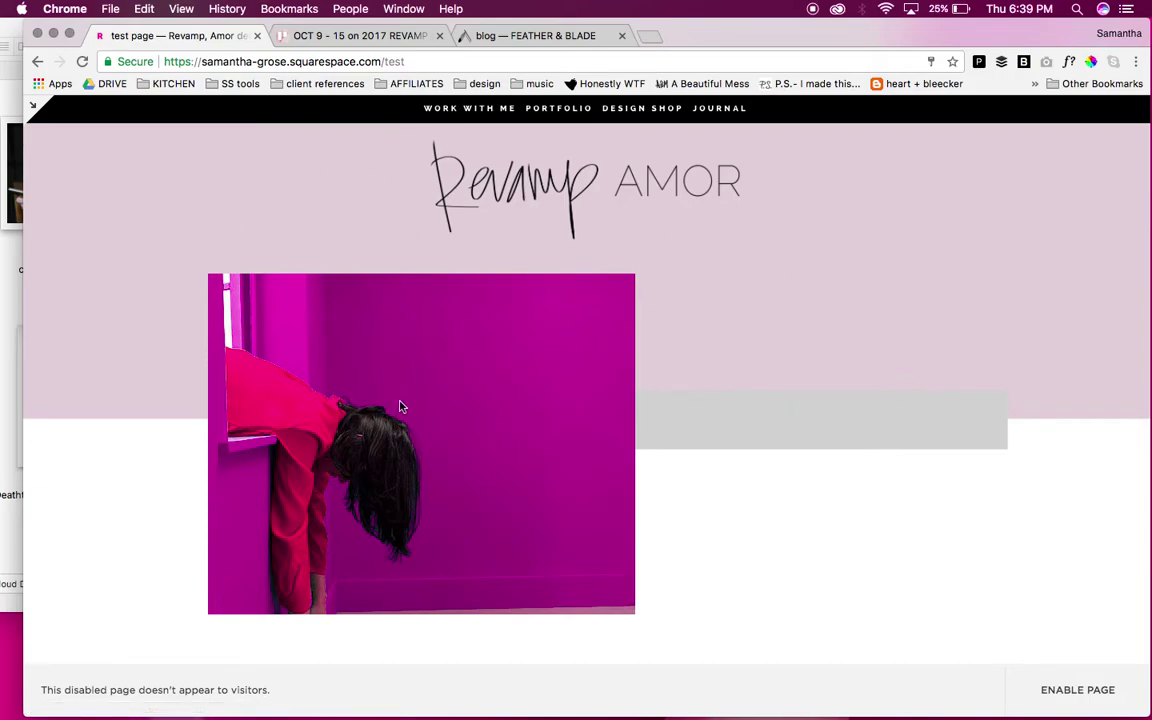
pyautogui.scroll(-1, 404, 437)
pyautogui.scroll(2, 404, 437)
pyautogui.scroll(-5, 67, 398)
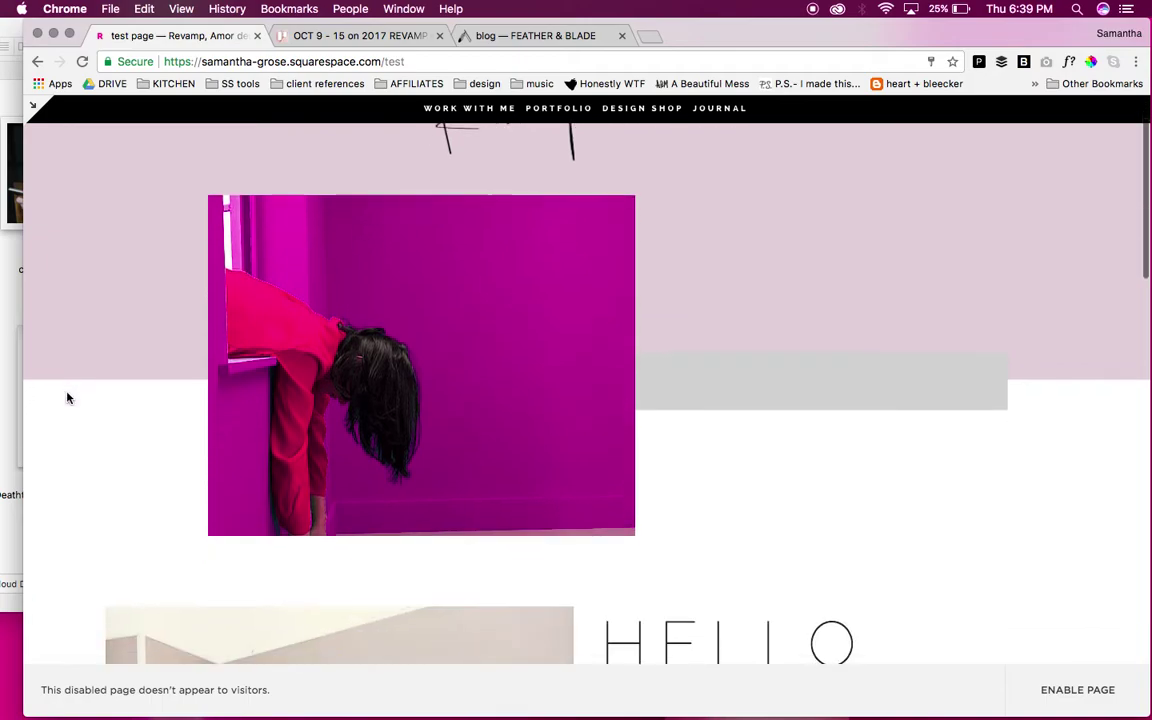
pyautogui.scroll(5, 114, 273)
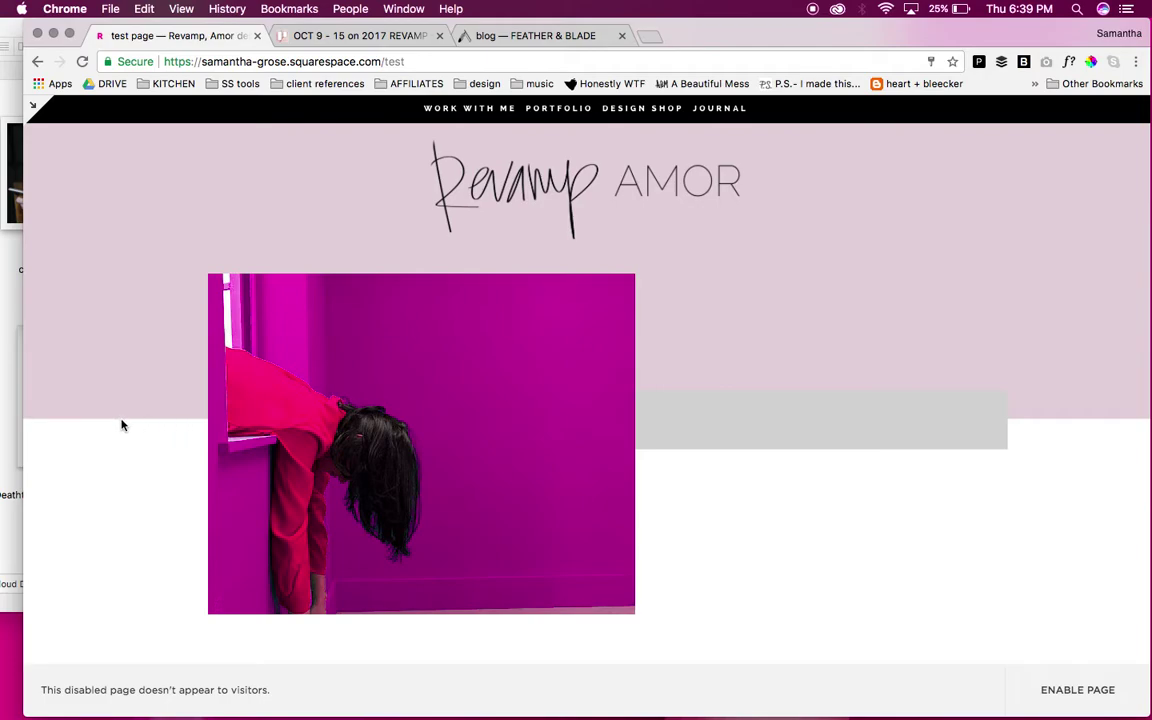
pyautogui.scroll(-6, 121, 424)
pyautogui.scroll(5, 127, 370)
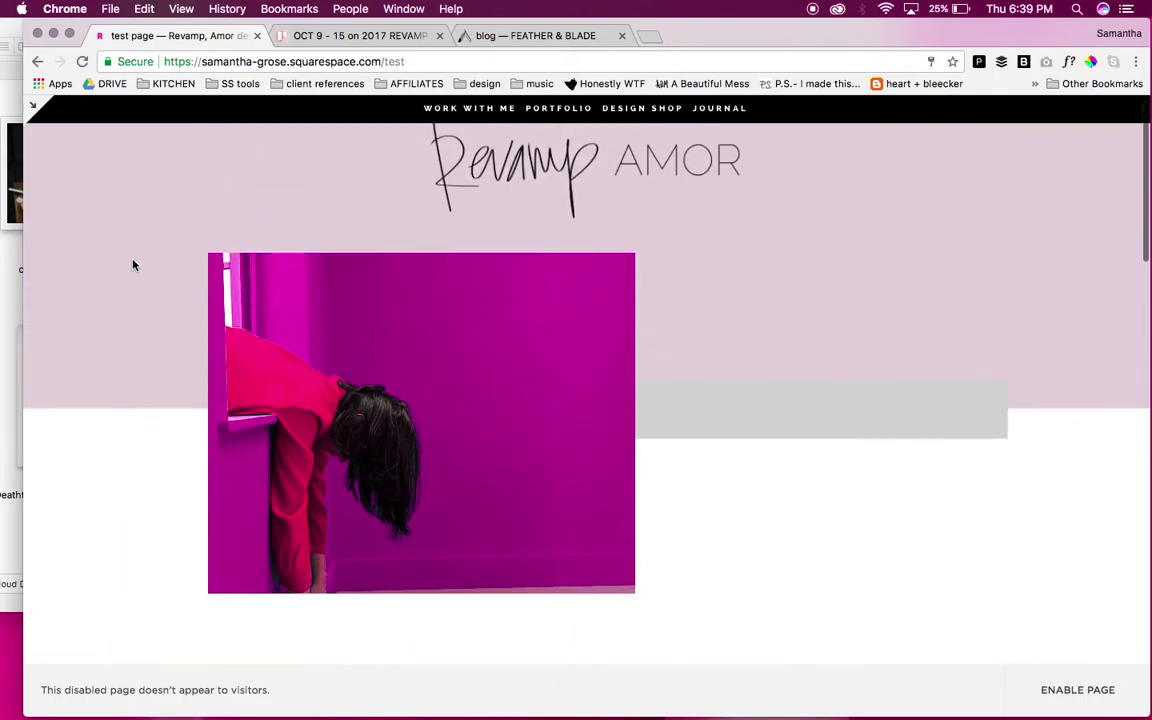
pyautogui.scroll(-2, 141, 393)
pyautogui.scroll(3, 142, 395)
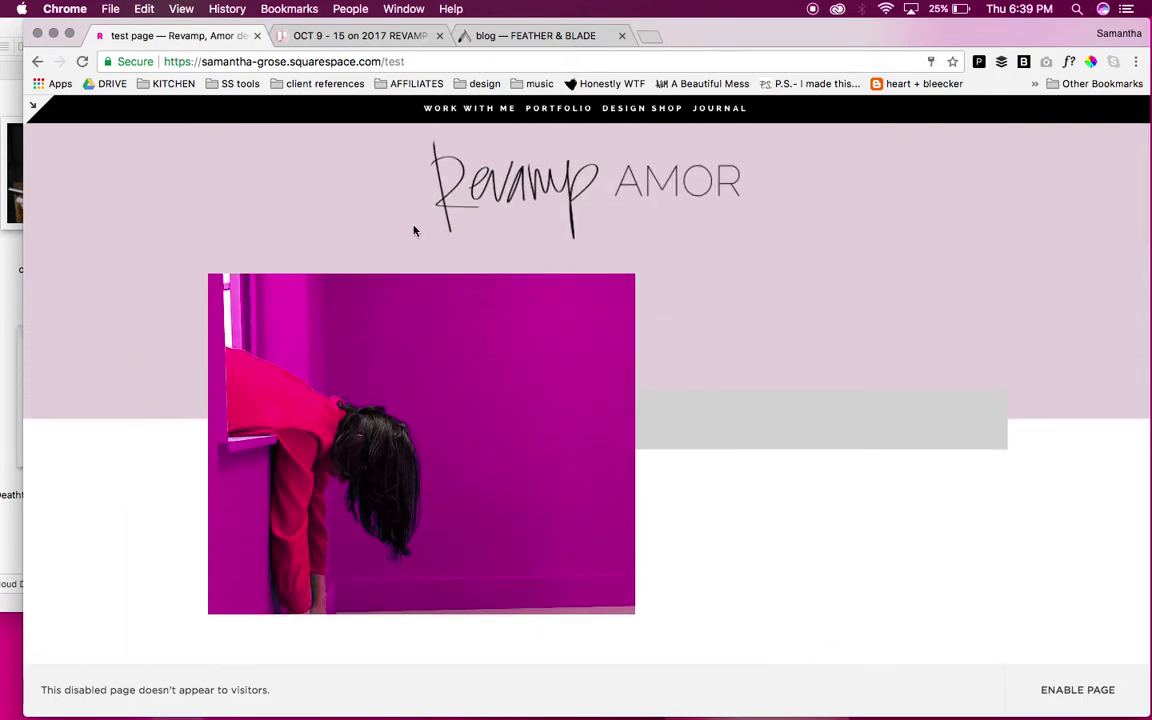
# Switch to Photoshop and hide Layer 3, the light grey block, in Artboard 1
pyautogui.moveTo(829, 705)
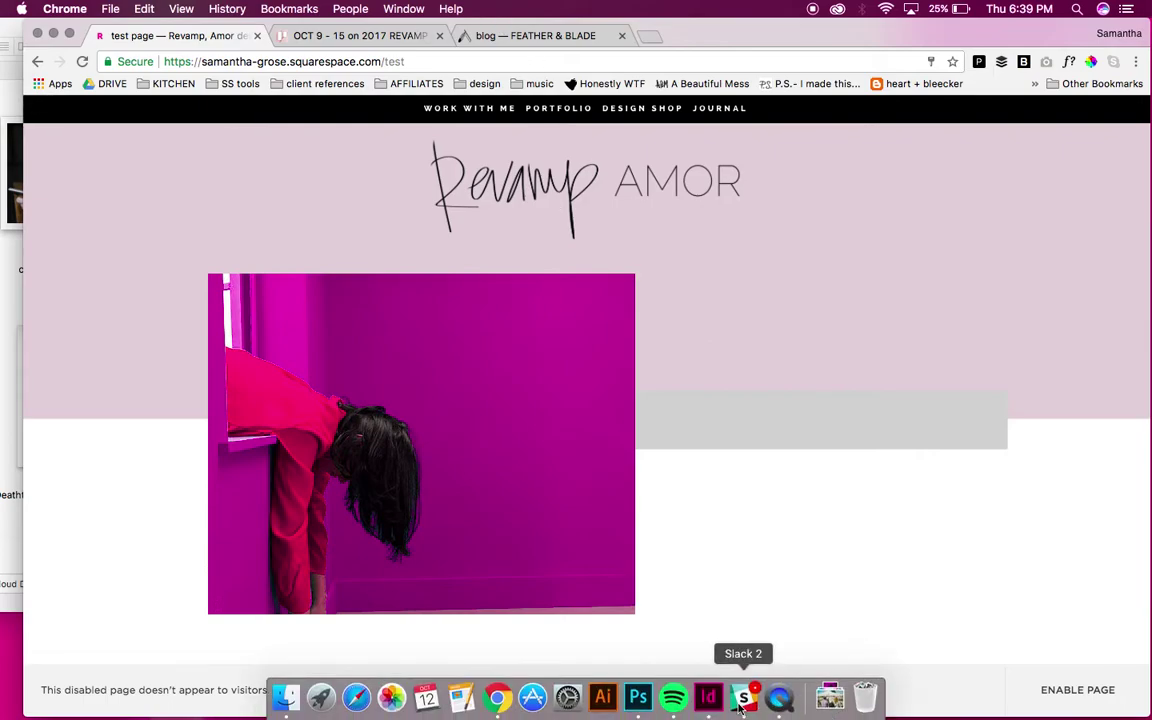
pyautogui.click(638, 697)
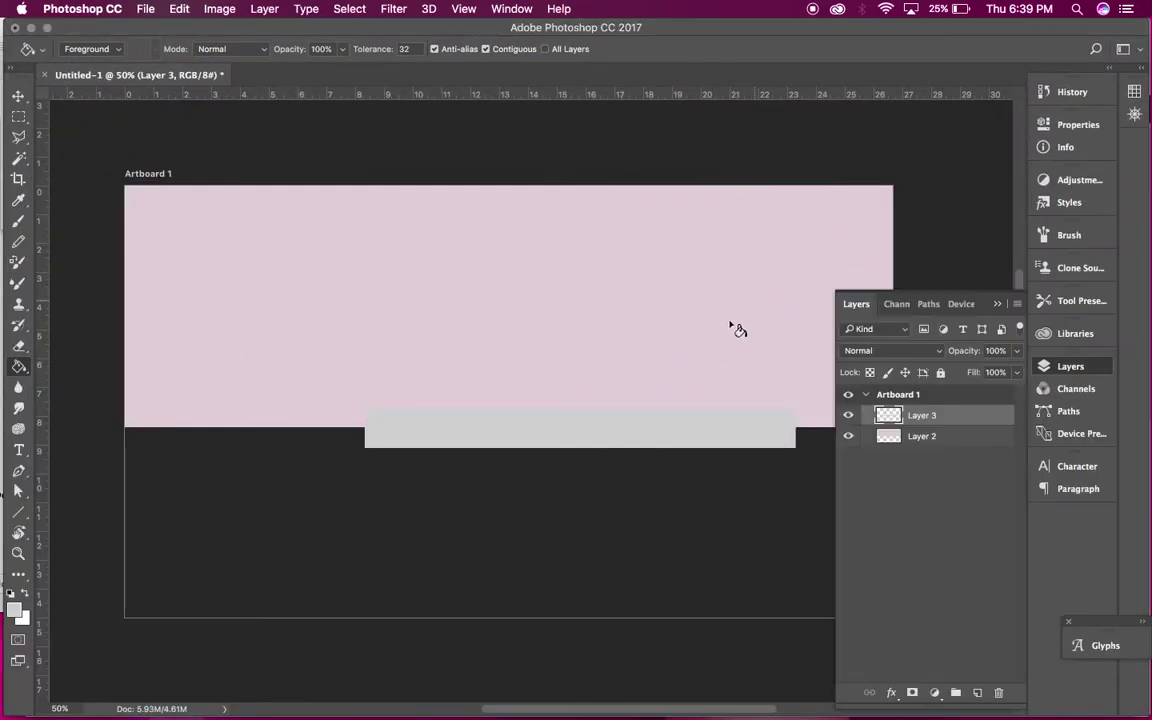
pyautogui.click(848, 415)
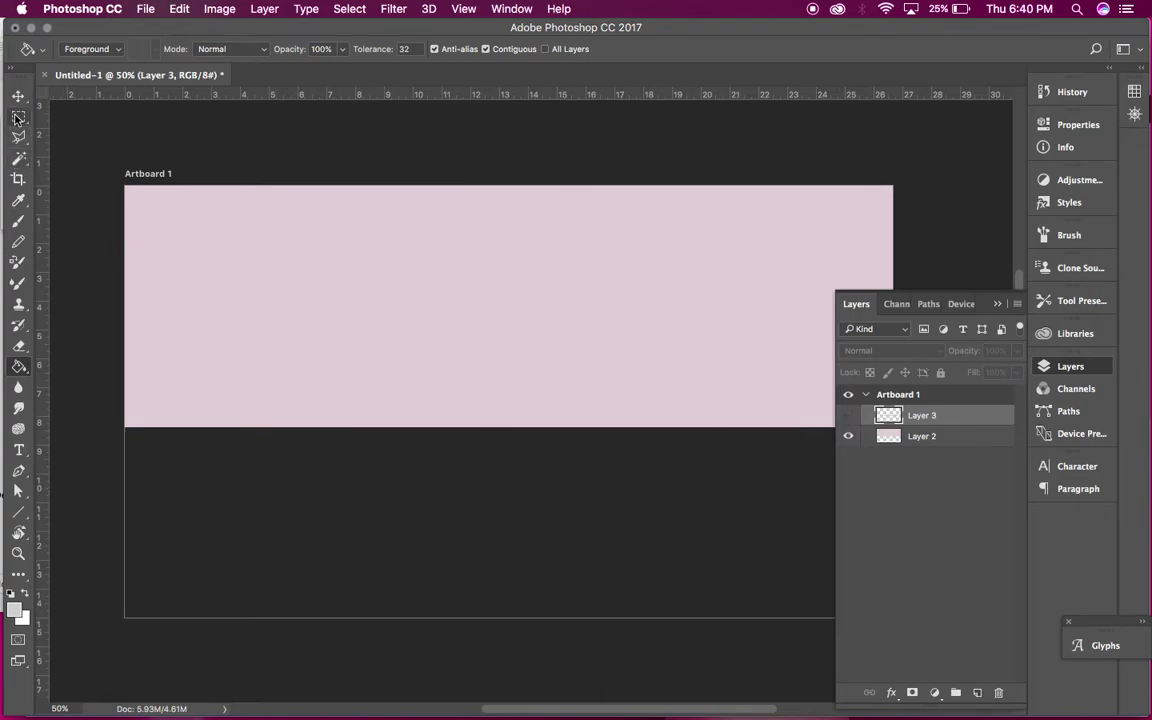
# Switch to Finder, find the green leaf photo with the eye in the stock images folder, and place it into Photoshop's Artboard 1
pyautogui.click(287, 694)
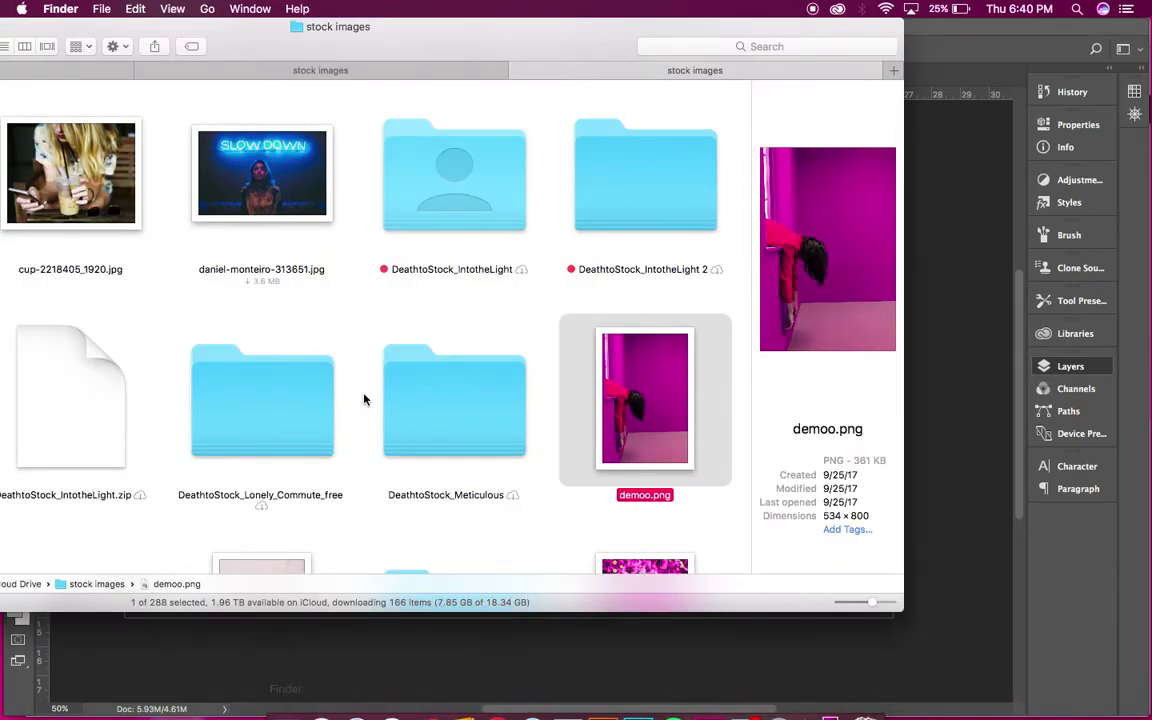
pyautogui.moveTo(257, 36); pyautogui.dragTo(383, 14)
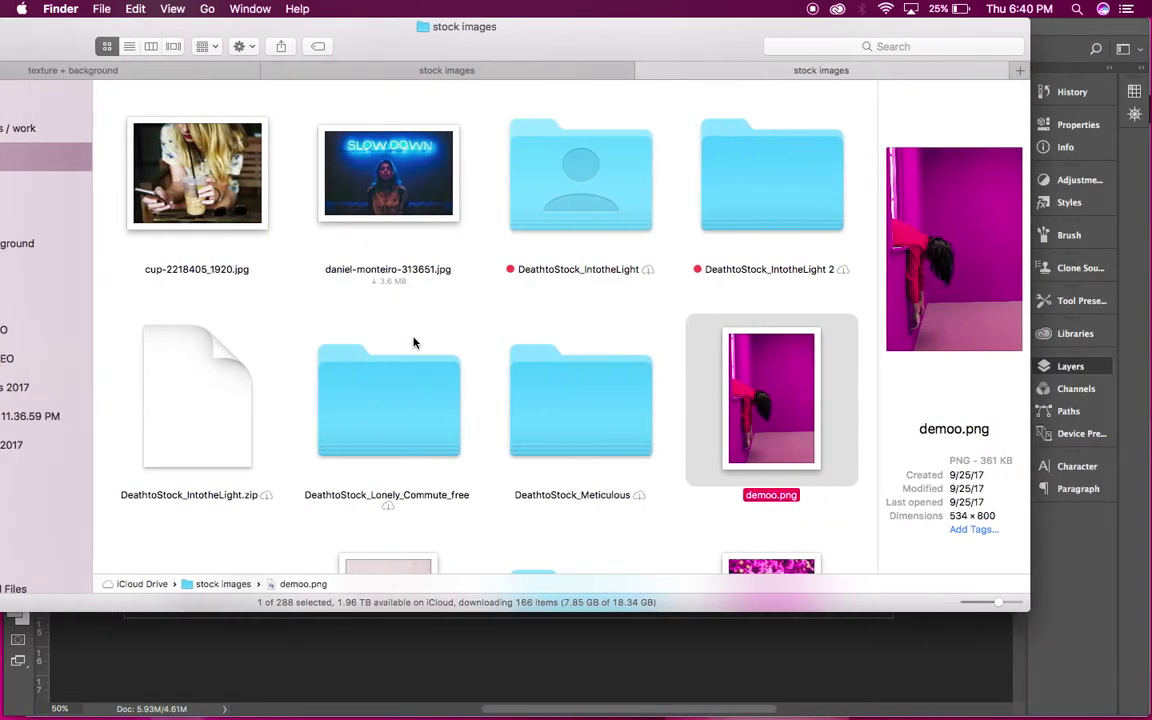
pyautogui.scroll(-5, 413, 343)
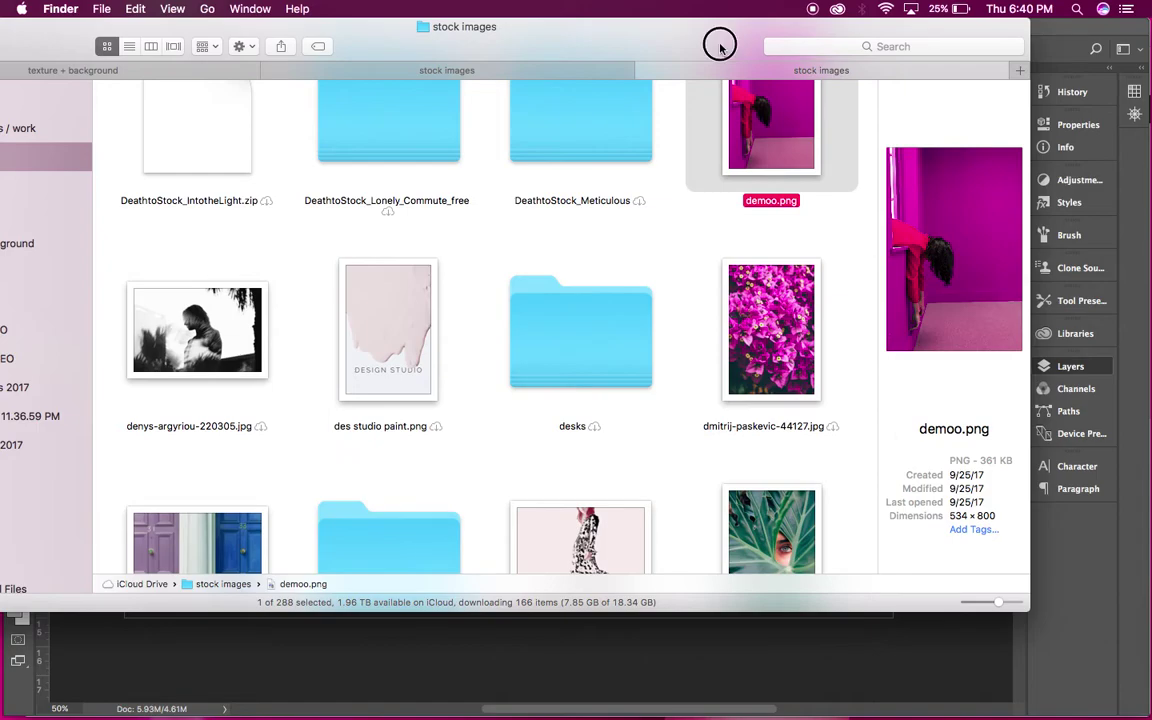
pyautogui.moveTo(720, 44); pyautogui.dragTo(707, 175)
pyautogui.click(762, 435)
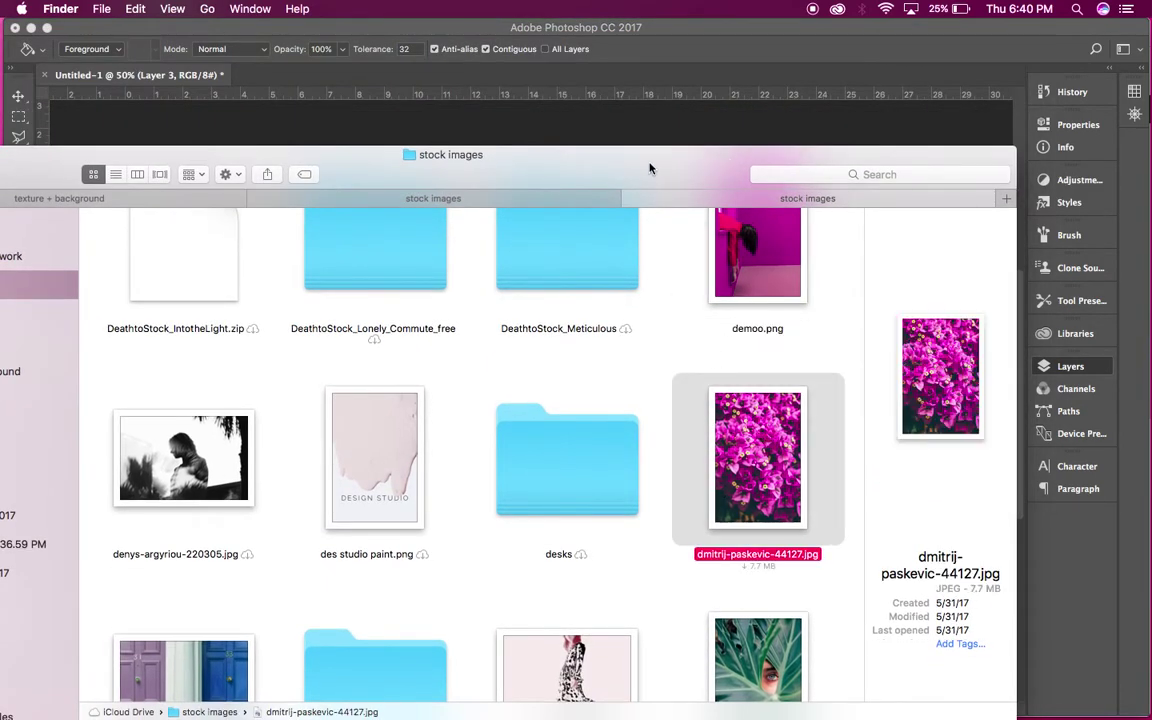
pyautogui.scroll(-2, 697, 435)
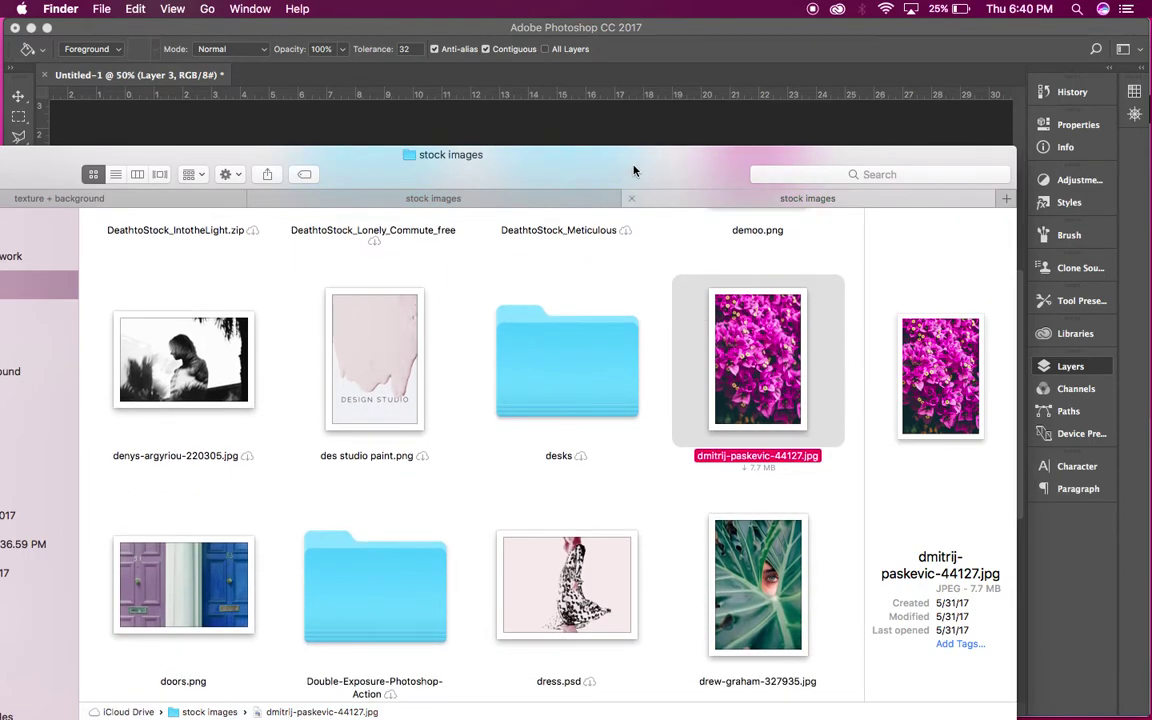
pyautogui.moveTo(614, 164); pyautogui.dragTo(612, 258)
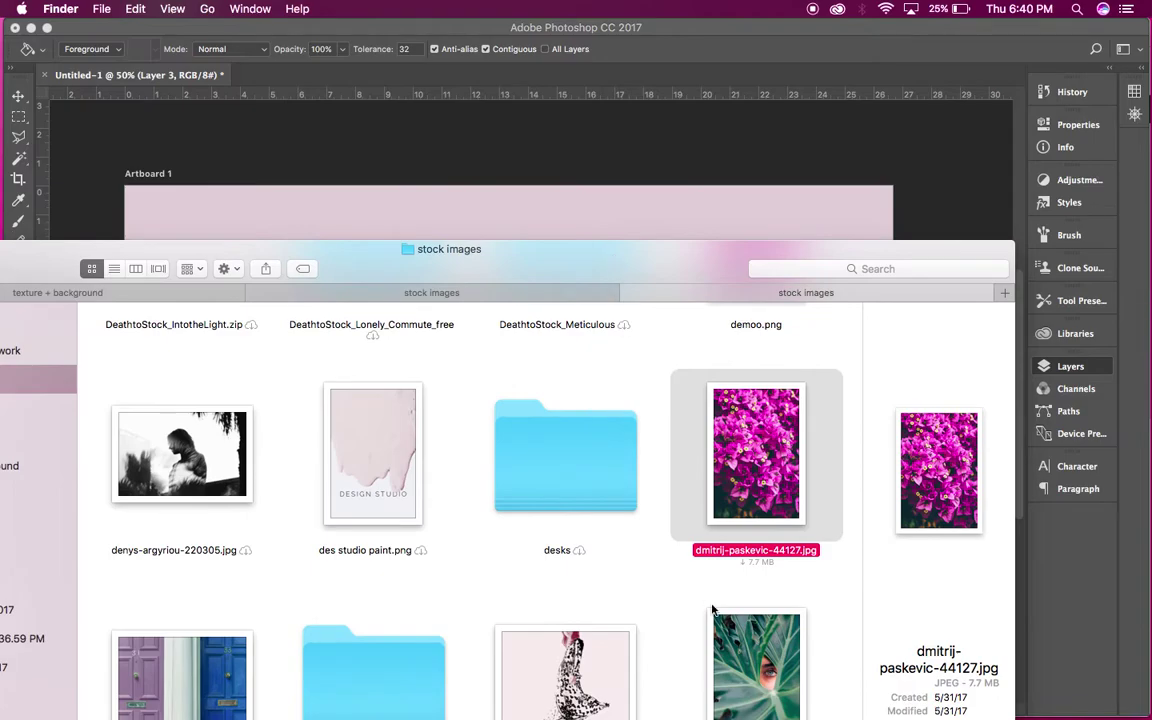
pyautogui.moveTo(757, 672)
pyautogui.mouseDown()
pyautogui.moveTo(715, 611)
pyautogui.moveTo(553, 206)
pyautogui.mouseUp()
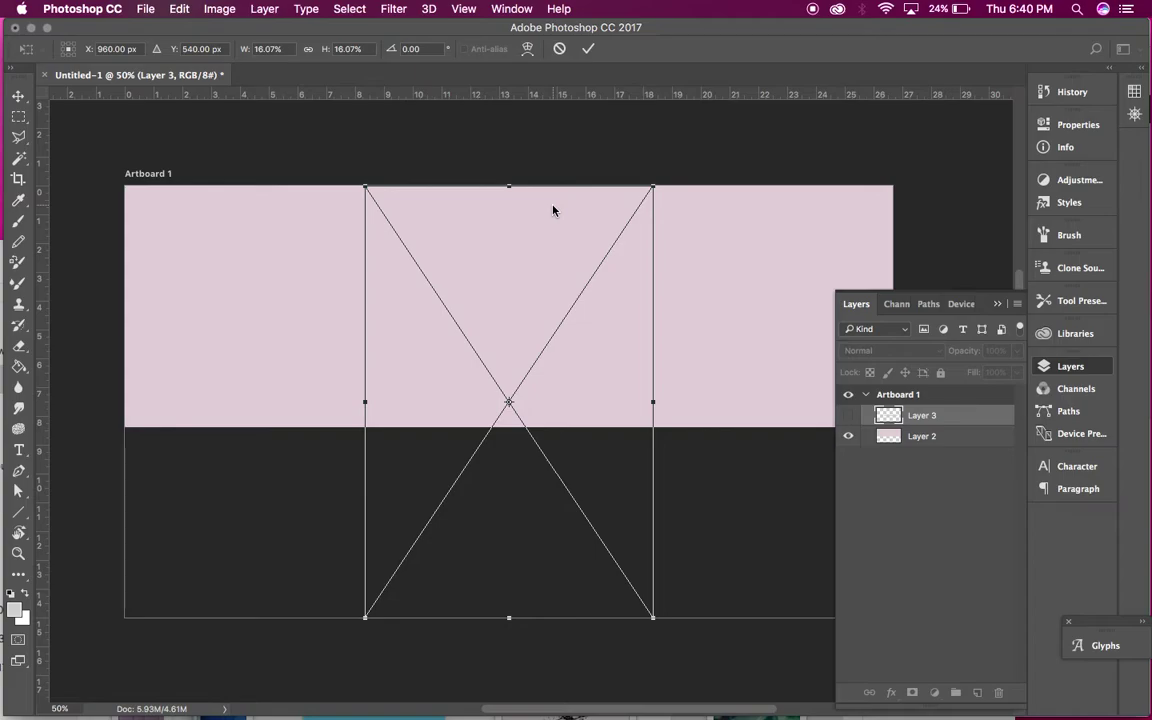
# Scale the placed leaf photo to about 11.6% and position it on the artboard's left half, overlapping the pink block's lower edge
pyautogui.moveTo(654, 618); pyautogui.dragTo(573, 492)
pyautogui.moveTo(534, 445); pyautogui.dragTo(417, 512)
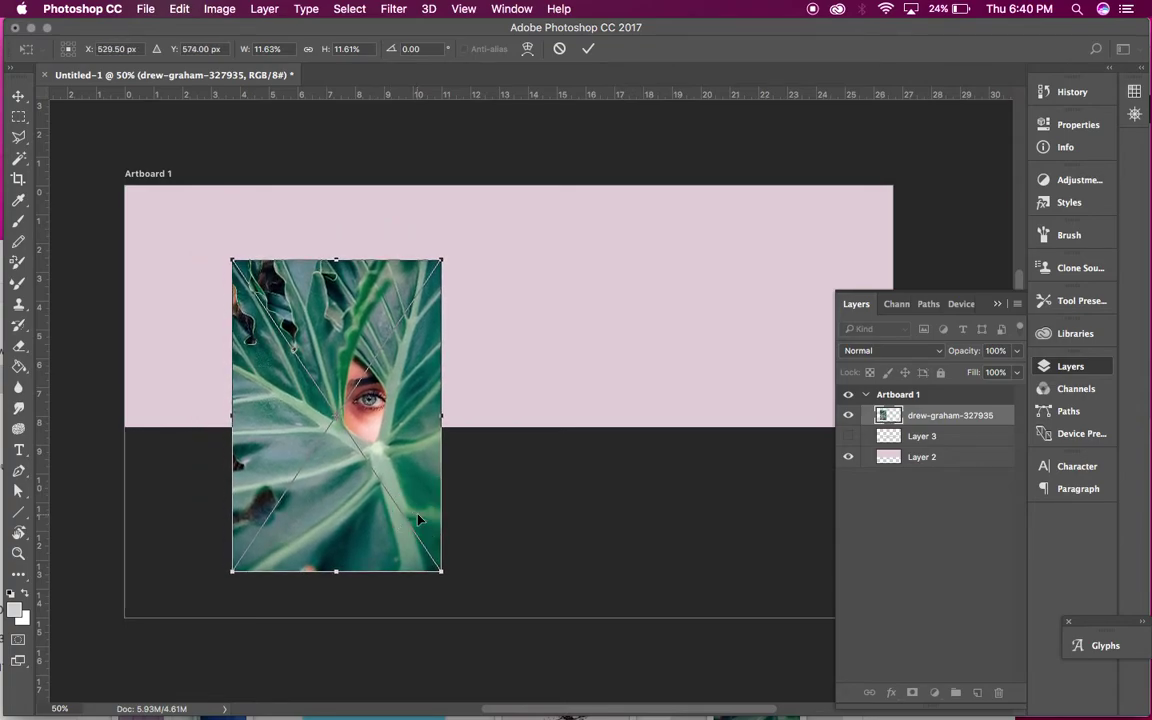
pyautogui.press('Return')
pyautogui.press('g')
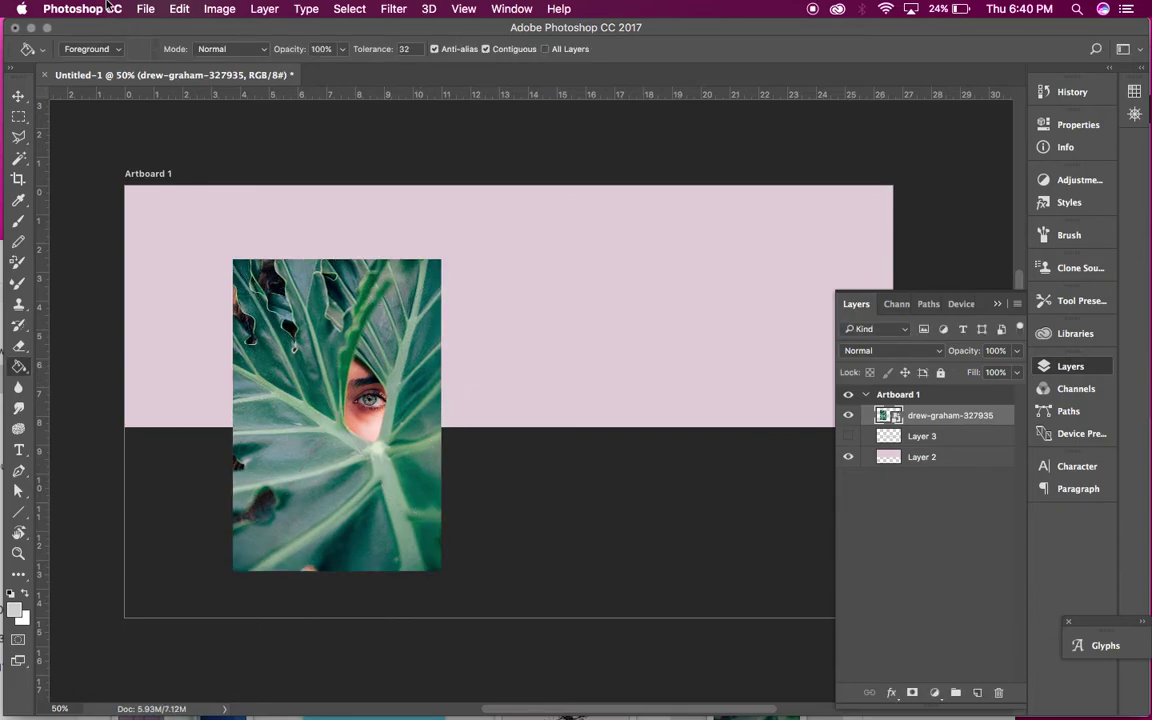
# Quick-export the artboard as a PNG named demo 2 to the Desktop
pyautogui.click(143, 8)
pyautogui.click(143, 8)
pyautogui.click(146, 10)
pyautogui.moveTo(175, 232)
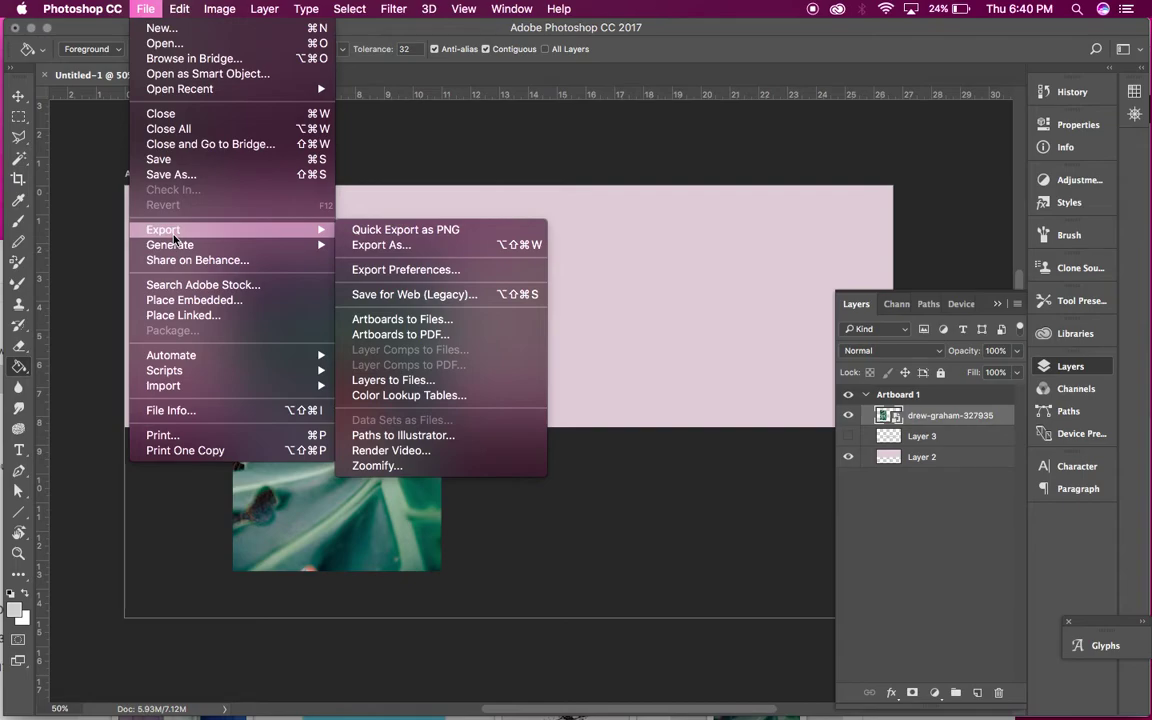
pyautogui.click(376, 231)
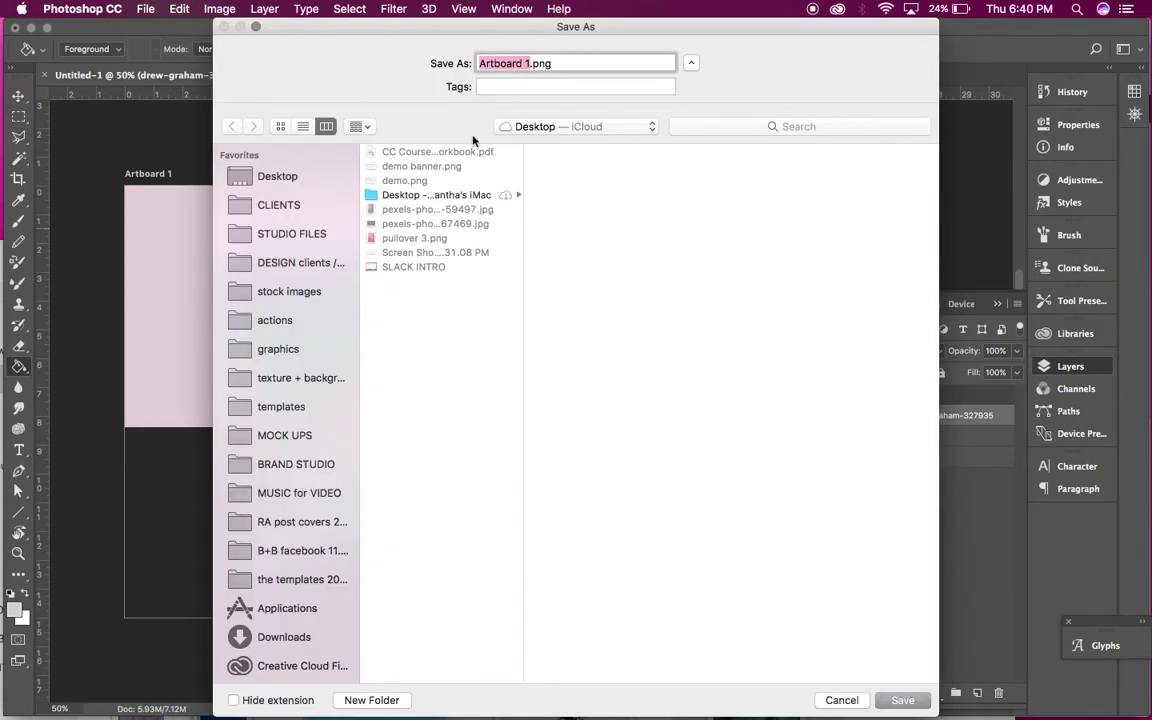
pyautogui.write('demo 3')
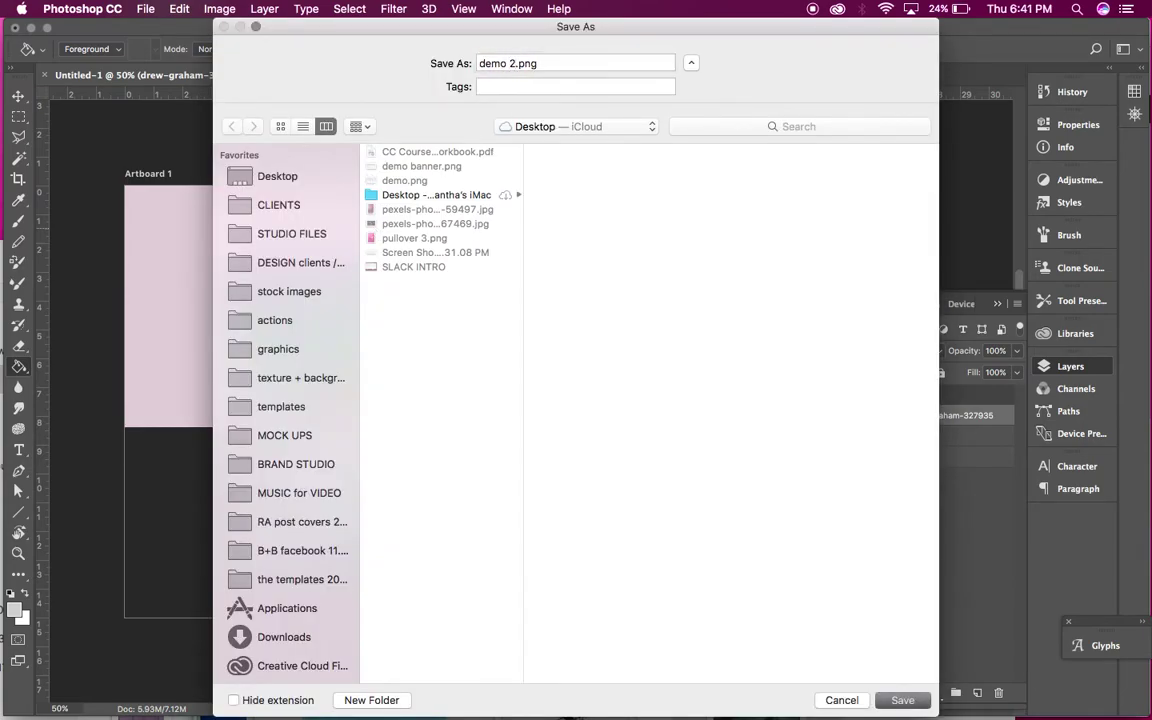
pyautogui.press('Return')
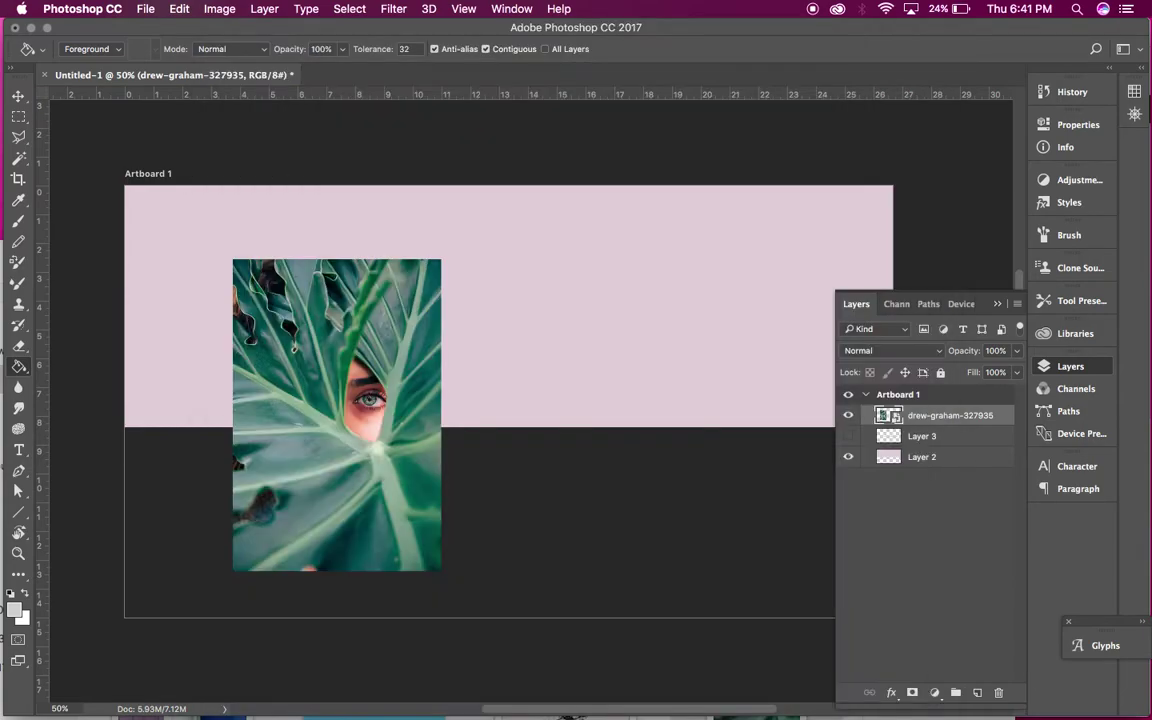
# Switch to the Squarespace test page in Chrome and remove the current banner image in its page settings
pyautogui.click(31, 28)
pyautogui.click(298, 195)
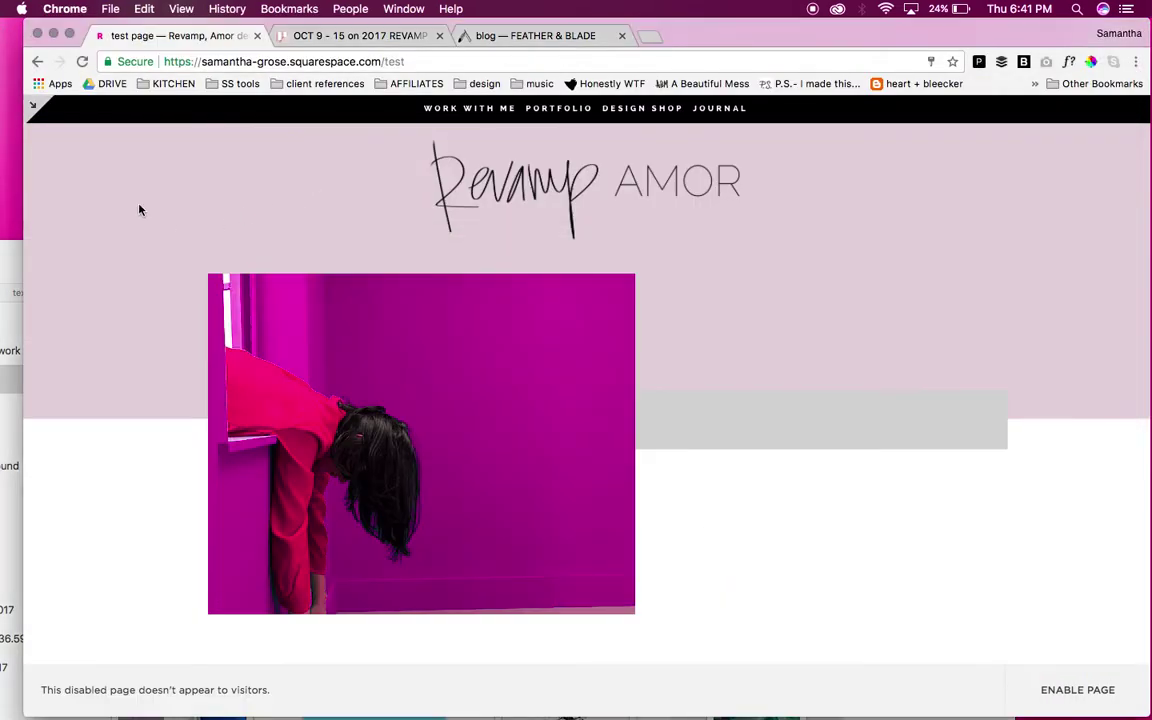
pyautogui.click(33, 110)
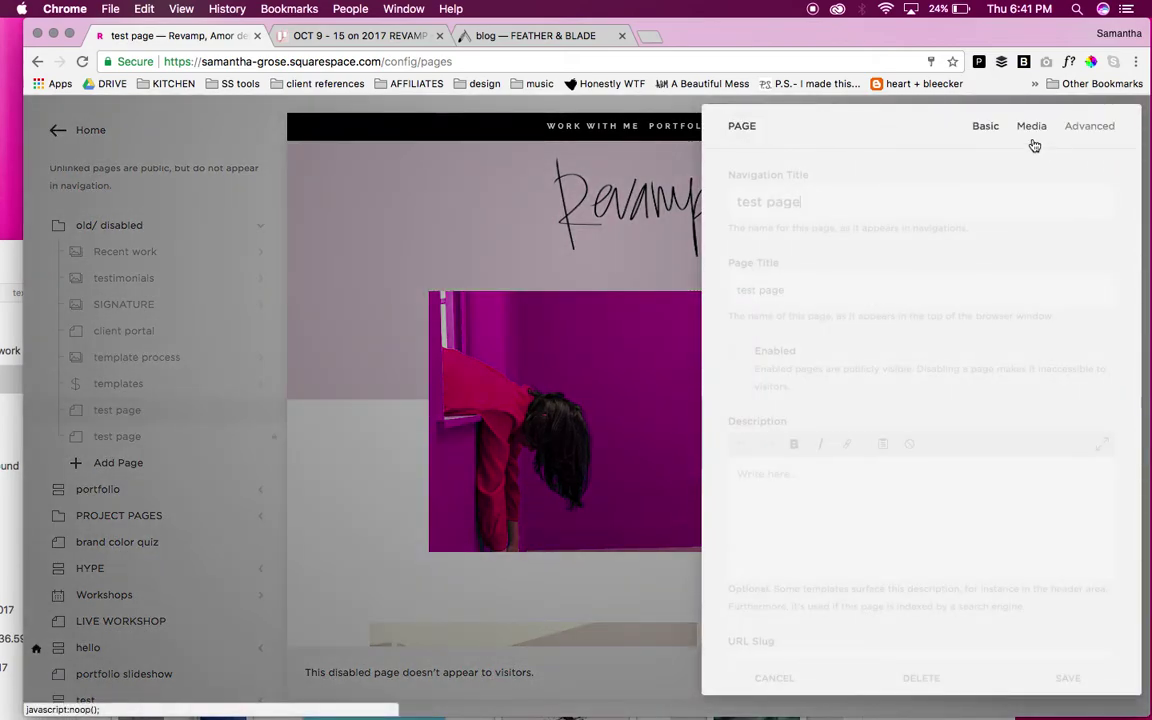
pyautogui.click(1032, 127)
pyautogui.click(1018, 516)
# Upload demo 2.png from the desktop as the test page's banner image and save the page settings
pyautogui.moveTo(948, 30); pyautogui.dragTo(603, 7)
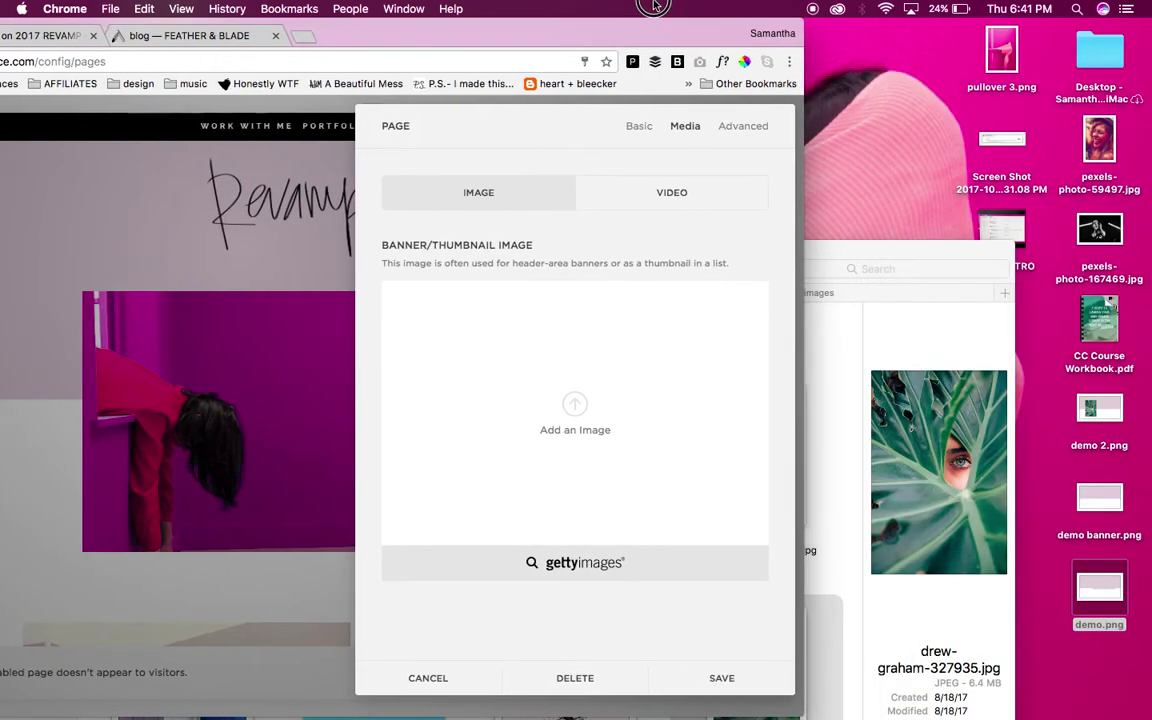
pyautogui.moveTo(1103, 411); pyautogui.dragTo(622, 392)
pyautogui.moveTo(544, 34); pyautogui.dragTo(868, 18)
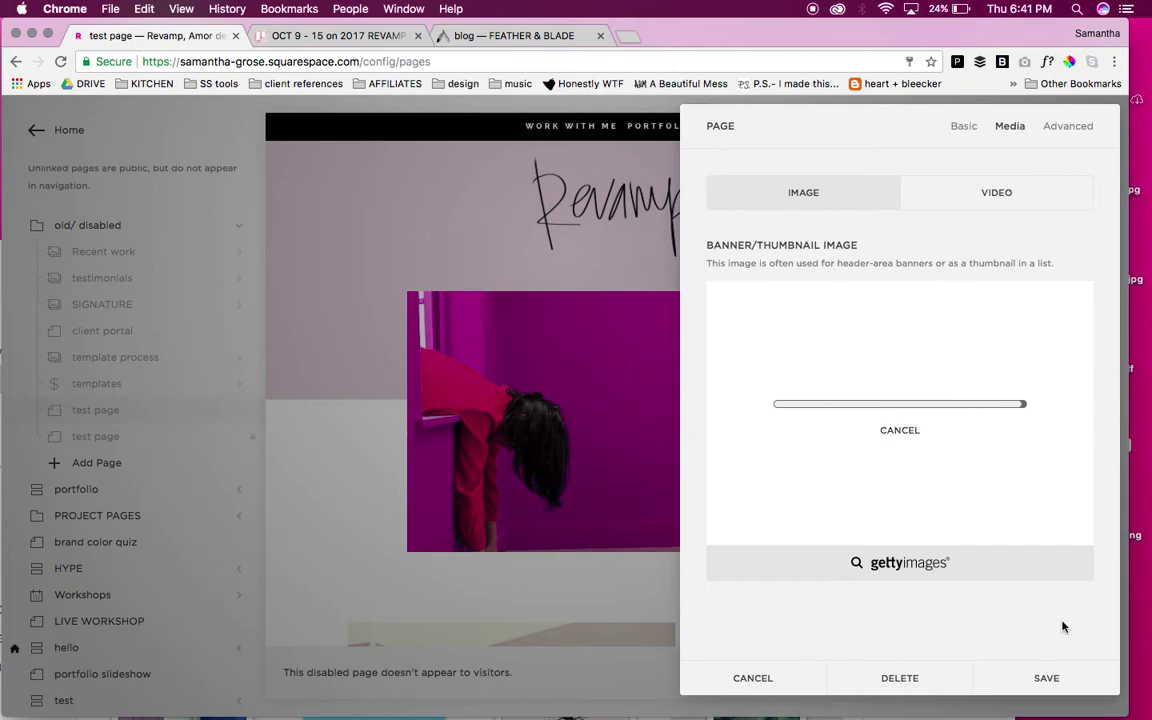
pyautogui.click(1049, 679)
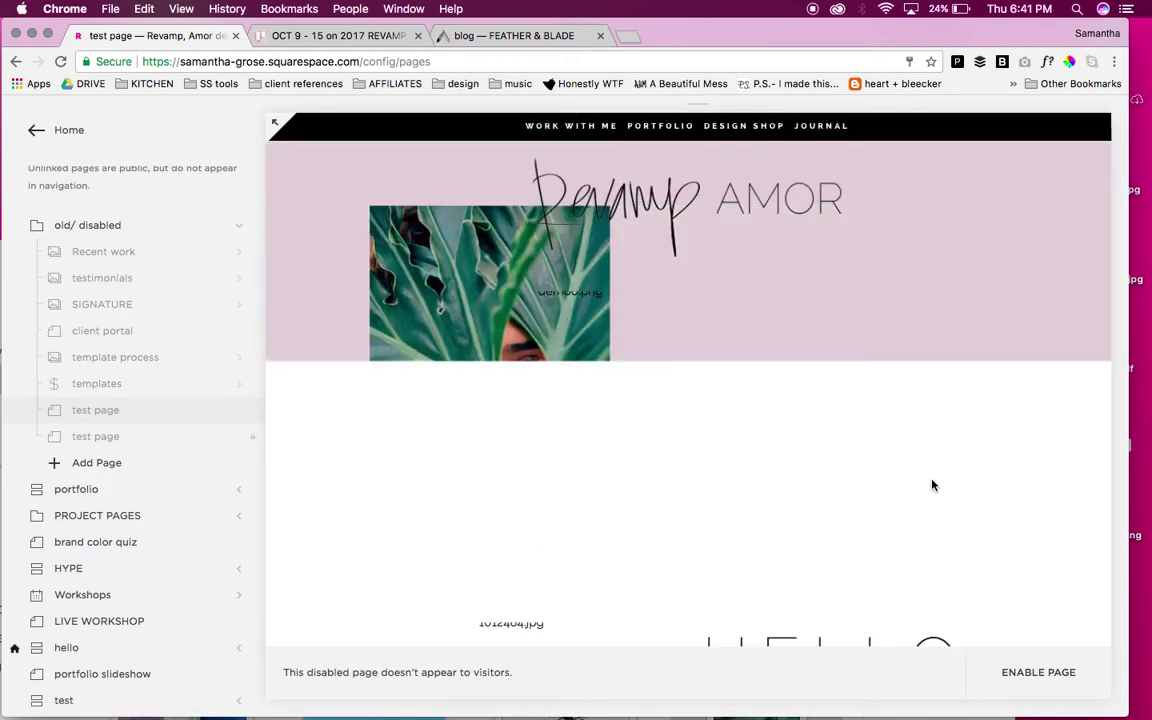
# Examine how the Intro image overlaps the leaf photo in the new banner, including in the full-width preview
pyautogui.moveTo(1131, 493)
pyautogui.mouseDown()
pyautogui.moveTo(1031, 491)
pyautogui.moveTo(1127, 502)
pyautogui.mouseUp()
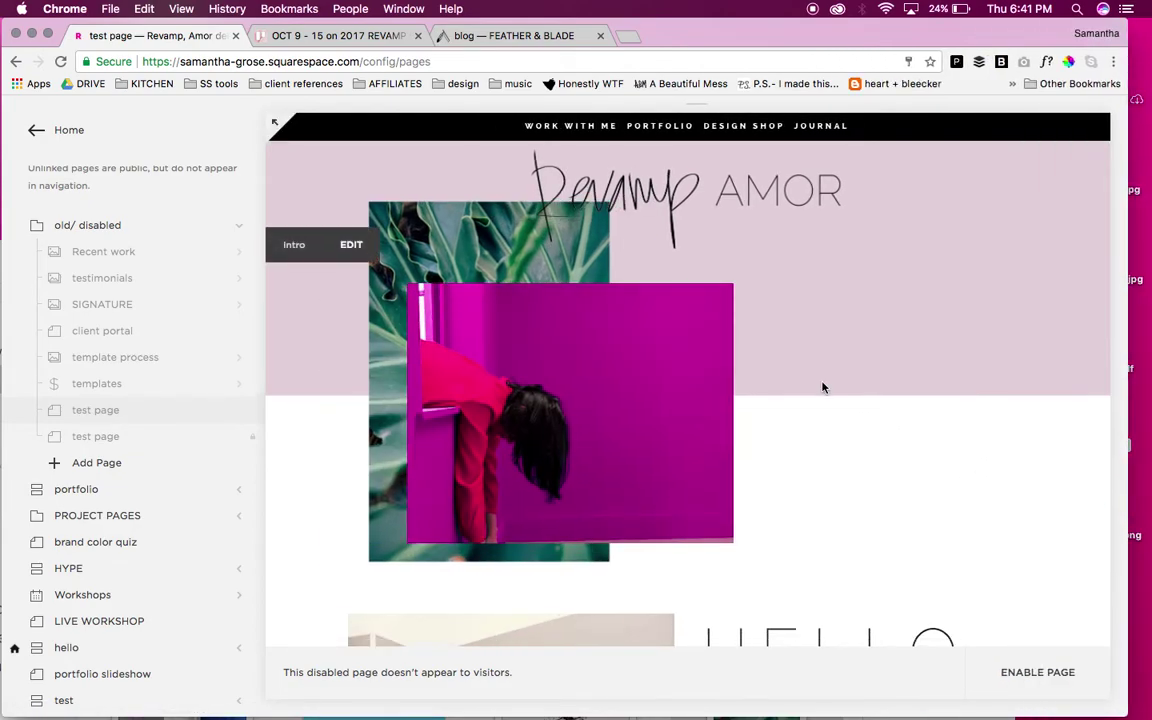
pyautogui.scroll(-4, 821, 386)
pyautogui.scroll(4, 821, 386)
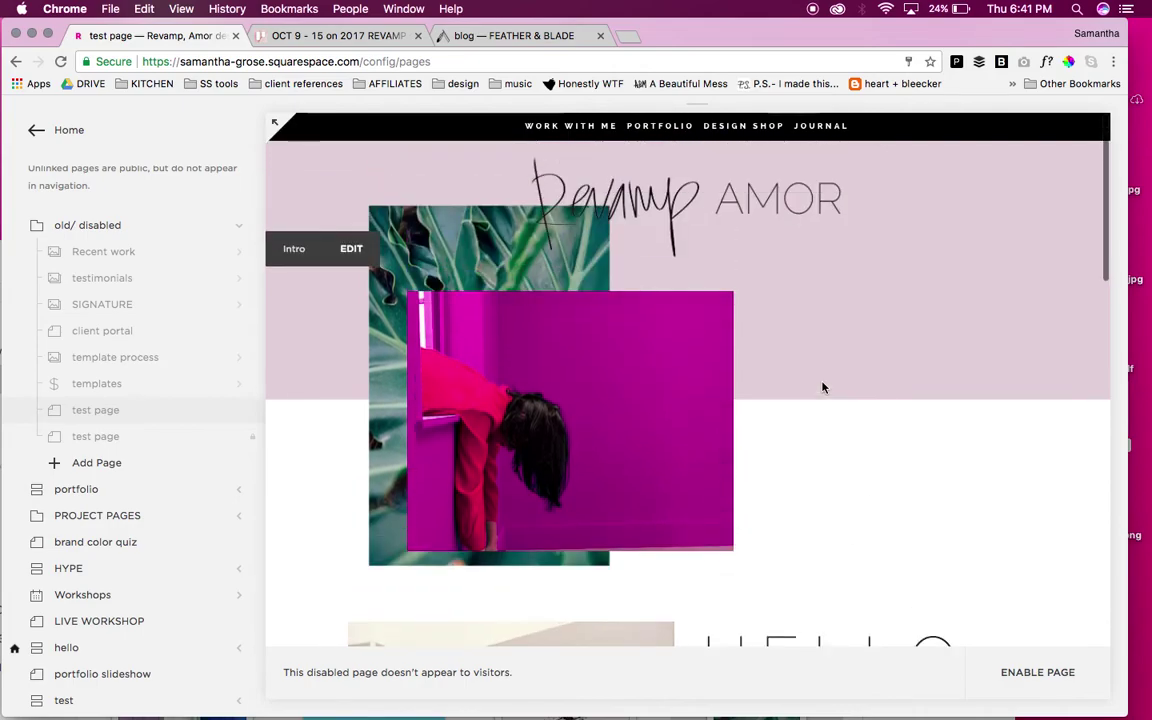
pyautogui.click(276, 125)
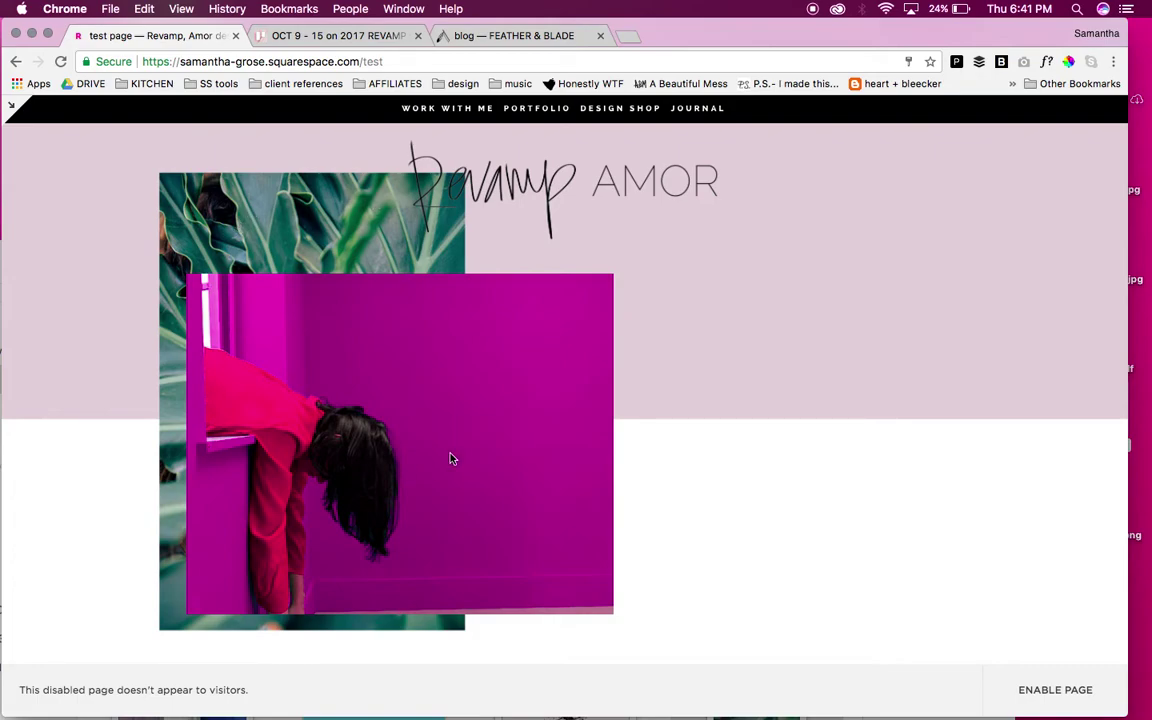
pyautogui.press('super+Tab')
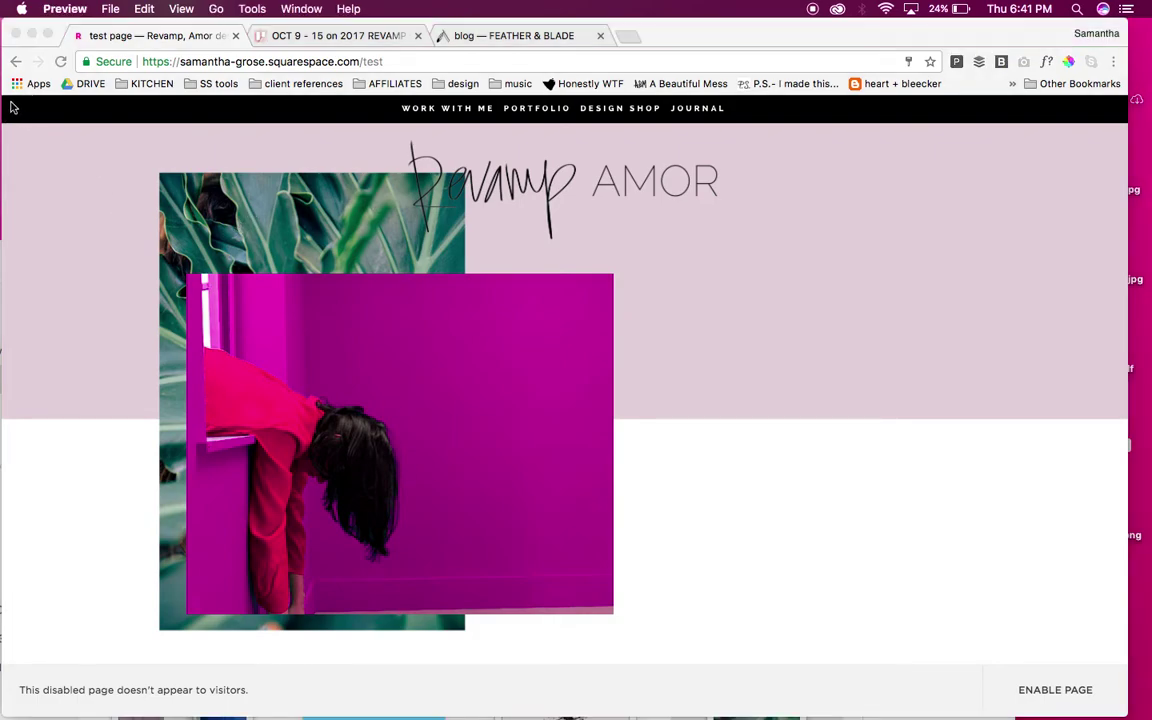
pyautogui.click(84, 206)
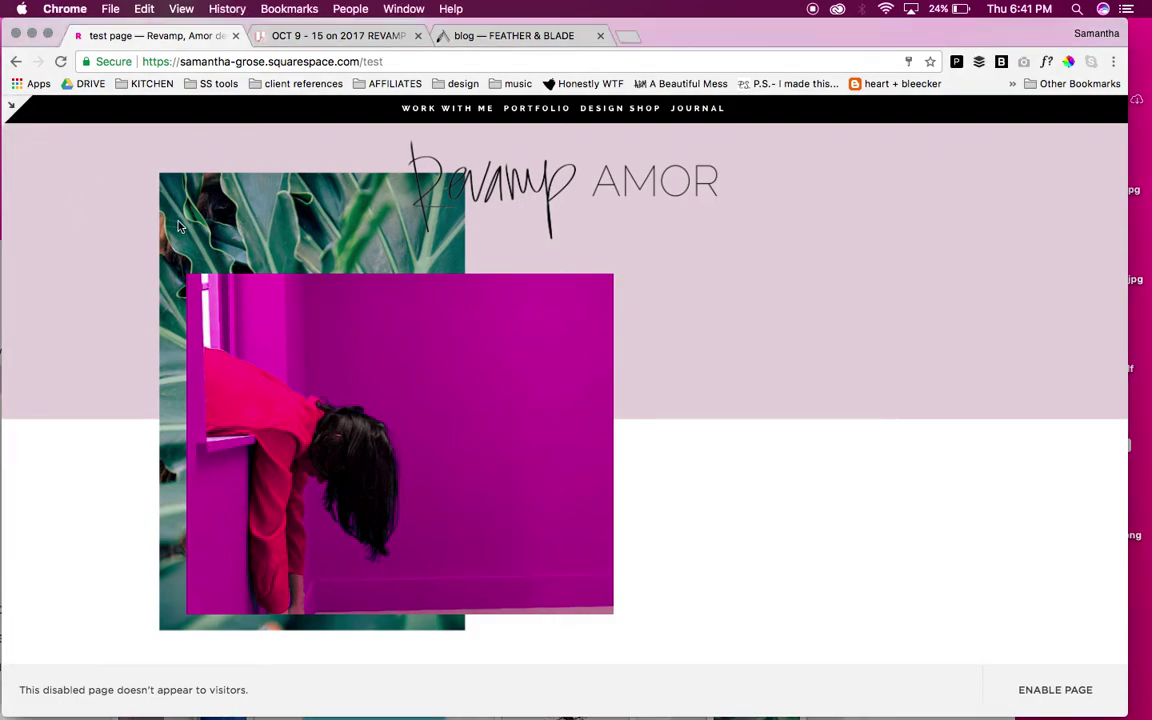
# Edit the Intro area, widen the spacer before the image, and shrink the one after it to shift the image right
pyautogui.click(11, 104)
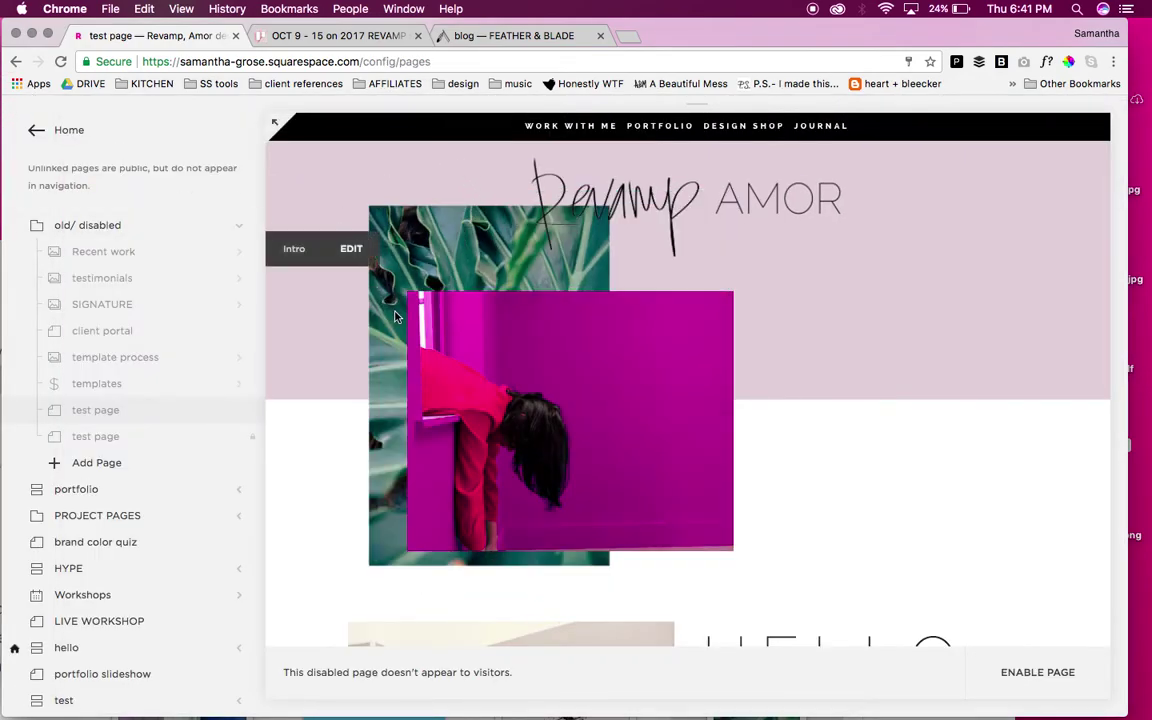
pyautogui.click(347, 256)
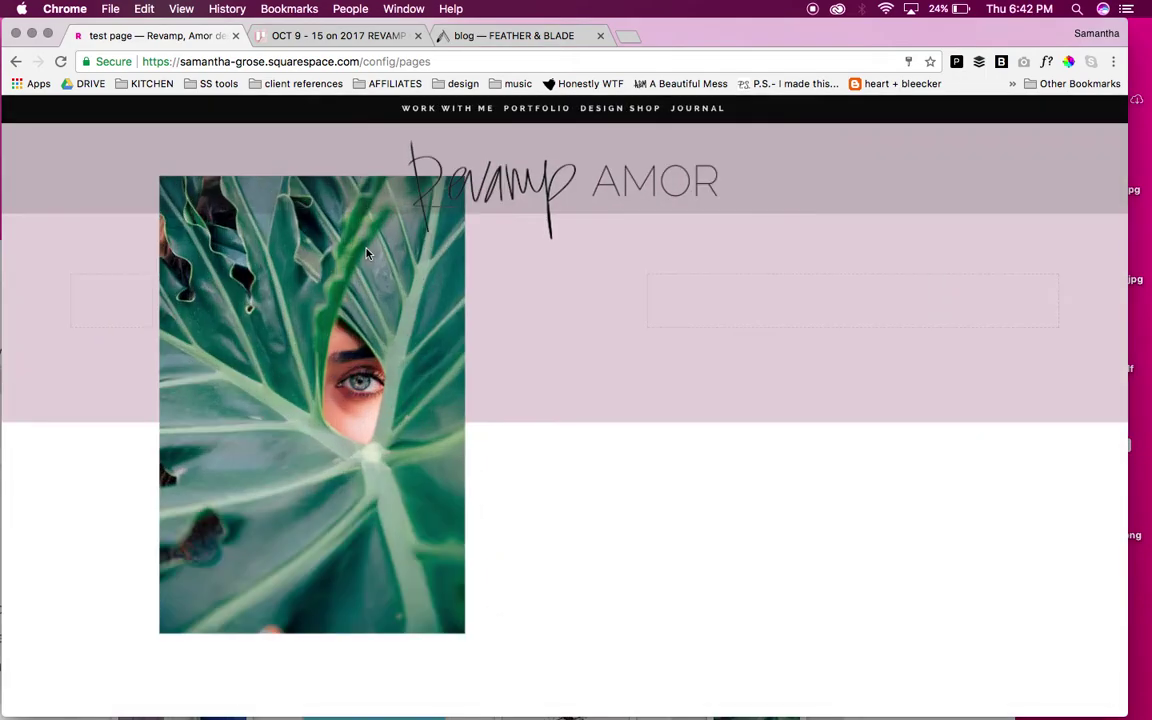
pyautogui.moveTo(230, 305); pyautogui.dragTo(419, 327)
pyautogui.moveTo(655, 303); pyautogui.dragTo(966, 326)
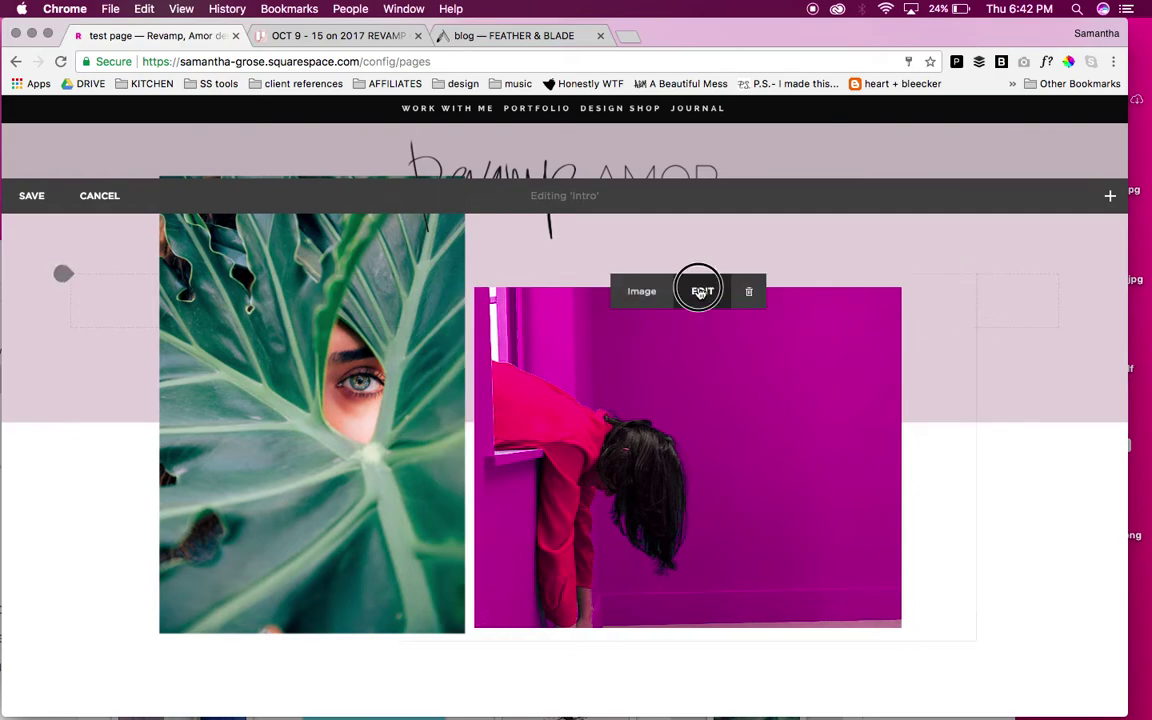
# Try the Collage layout on the Intro image block and switch it to the Overlap layout
pyautogui.click(701, 292)
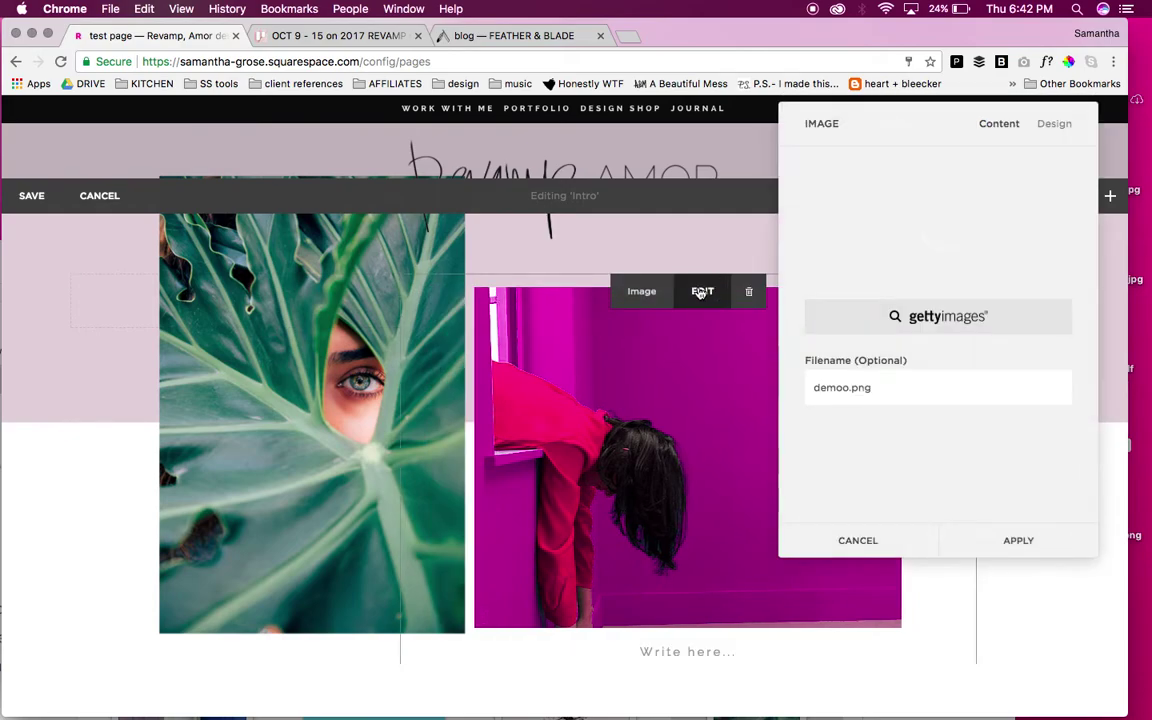
pyautogui.click(1055, 127)
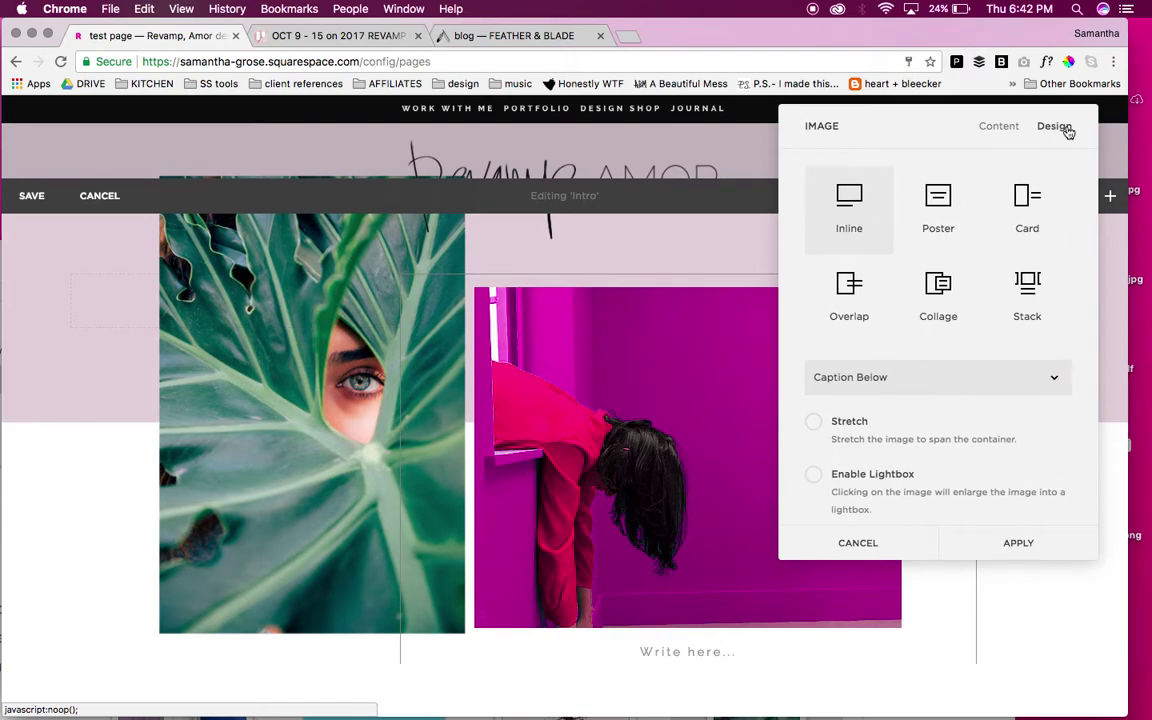
pyautogui.click(938, 300)
pyautogui.scroll(-2, 660, 370)
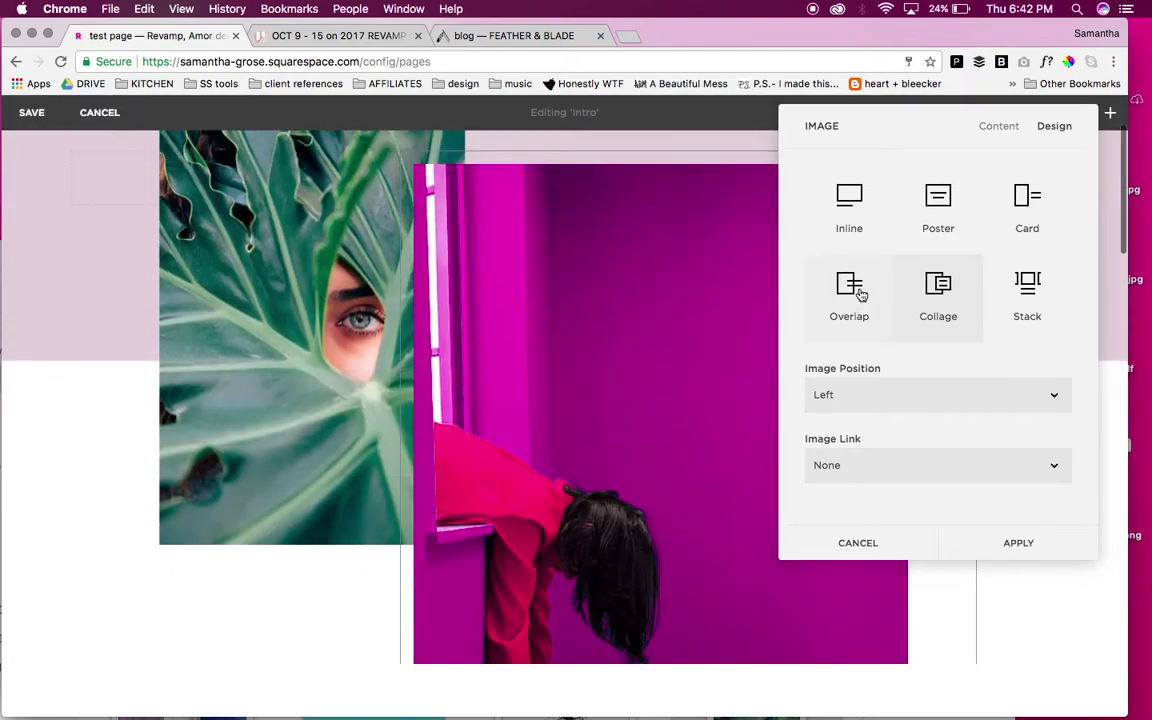
pyautogui.click(857, 291)
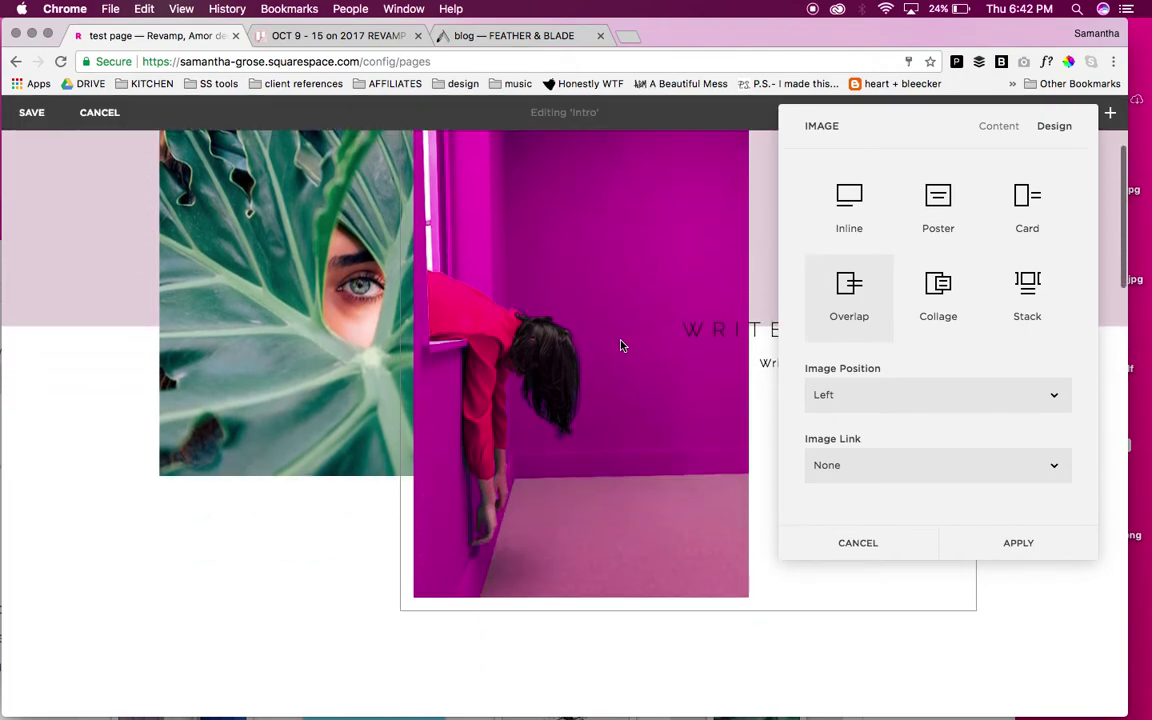
# Try a square crop on the Intro image in the photo editor and discard it
pyautogui.click(1003, 127)
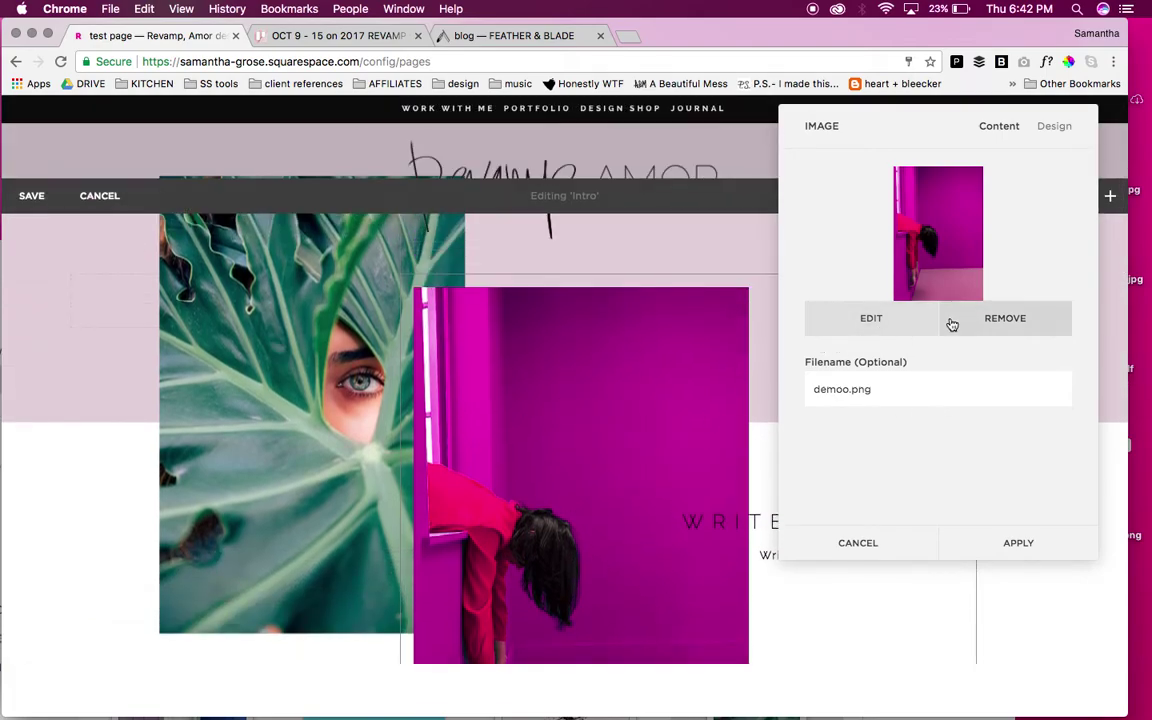
pyautogui.click(893, 322)
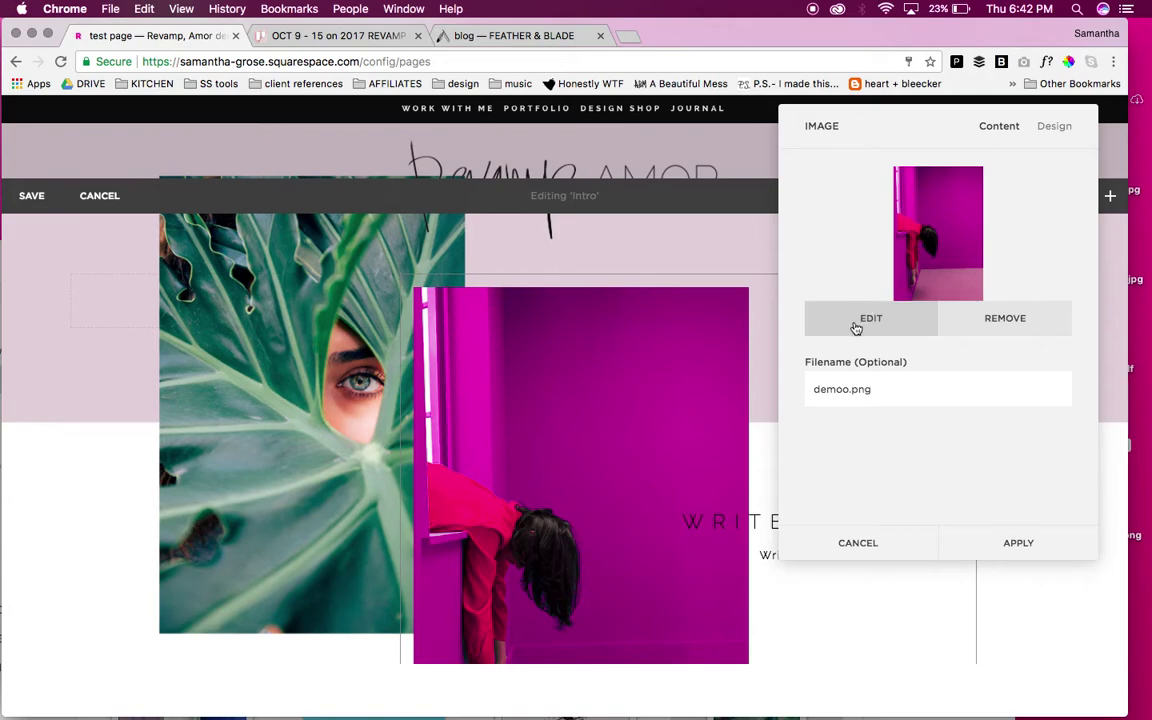
pyautogui.click(872, 315)
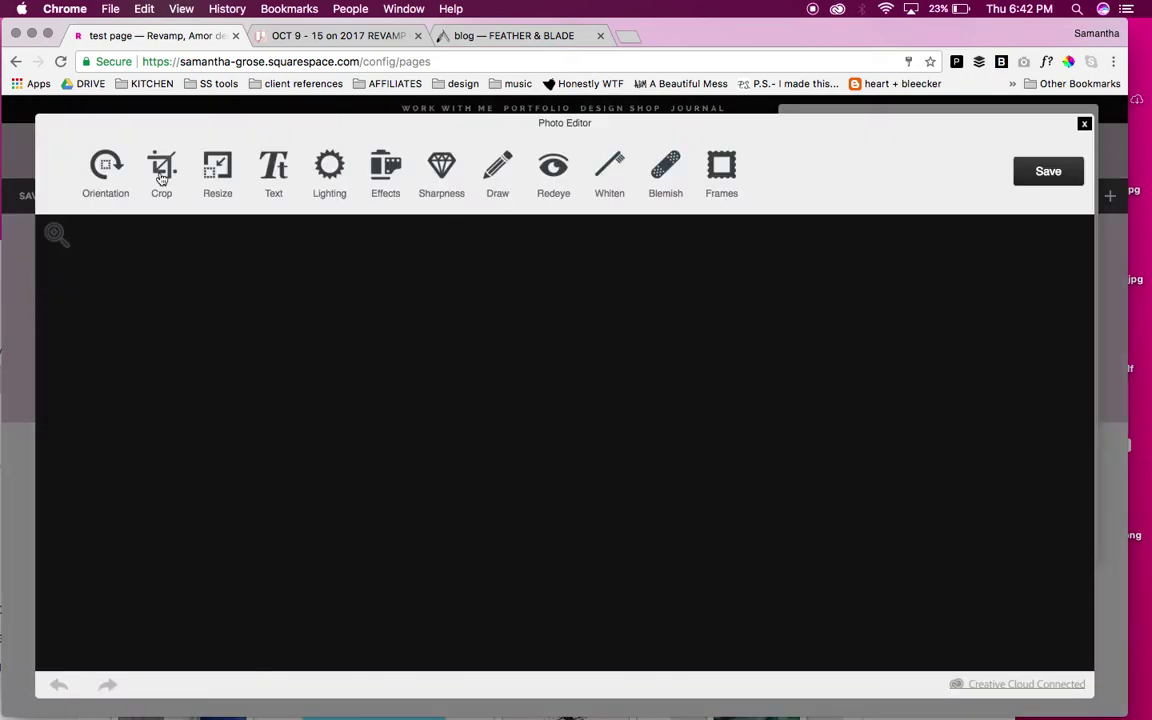
pyautogui.click(161, 177)
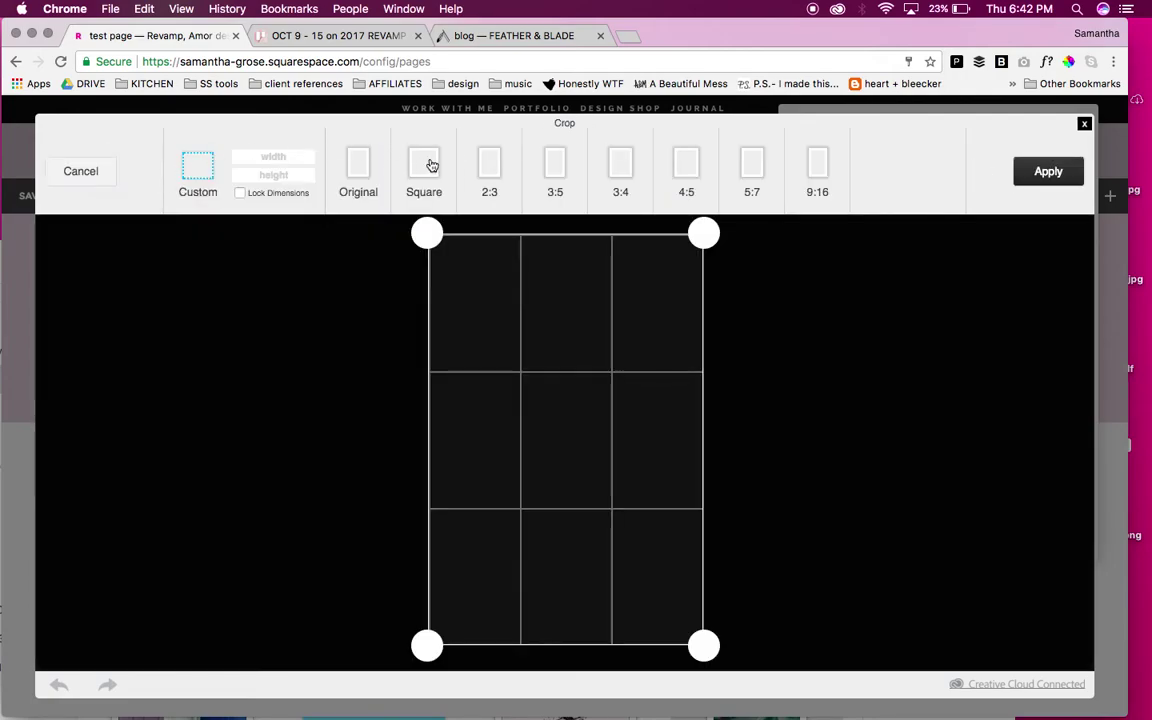
pyautogui.click(432, 165)
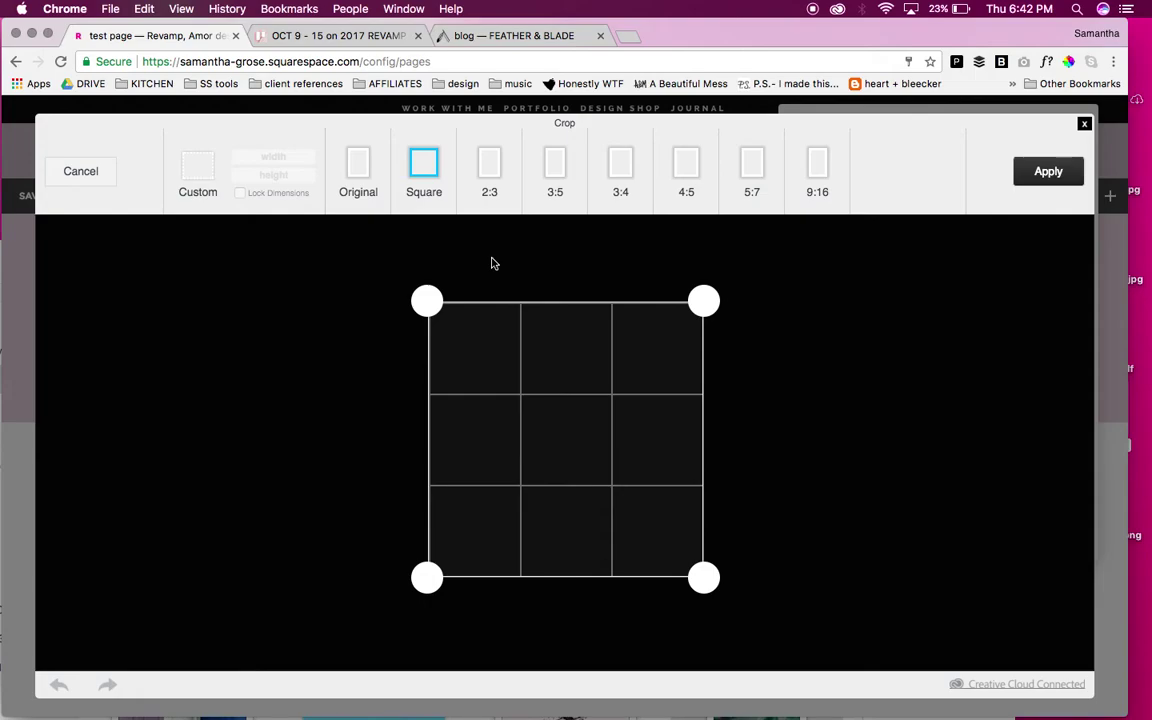
pyautogui.moveTo(622, 417); pyautogui.dragTo(635, 478)
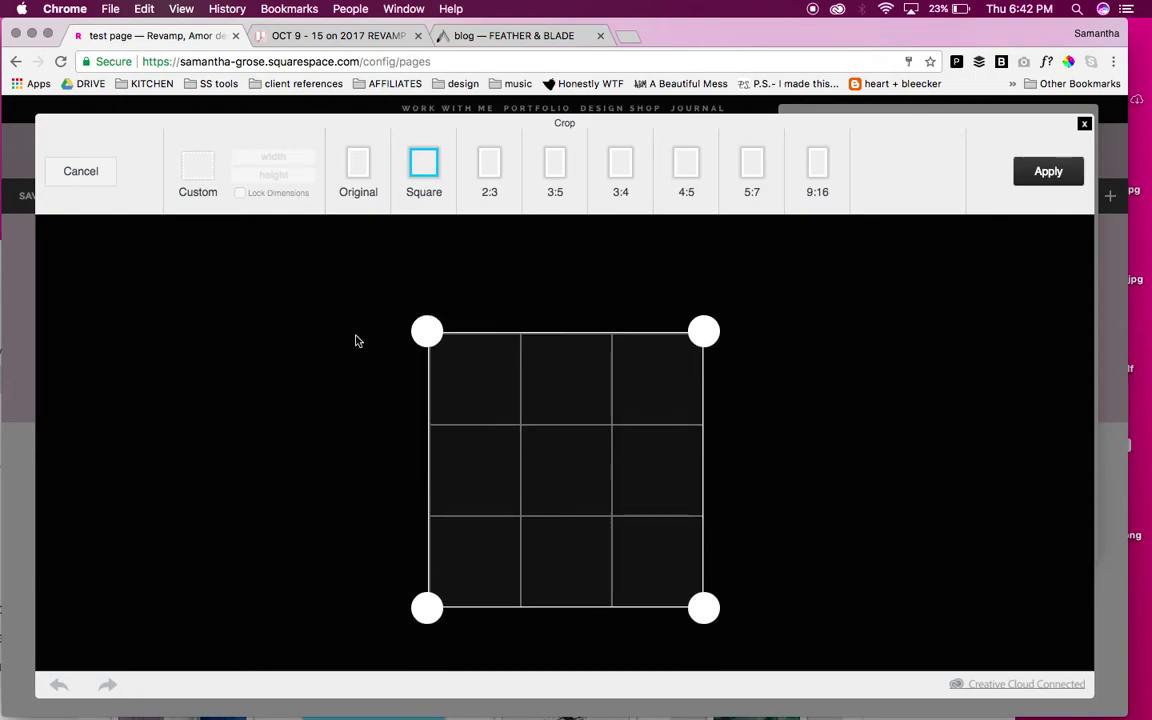
pyautogui.click(81, 172)
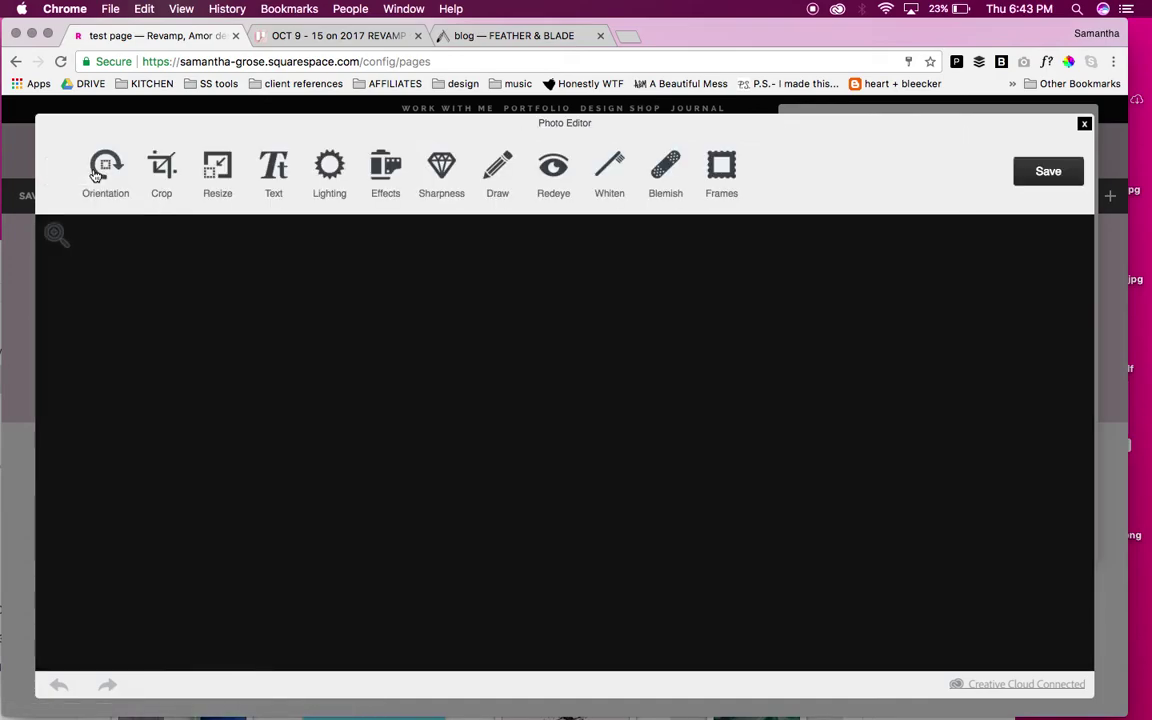
pyautogui.click(1084, 127)
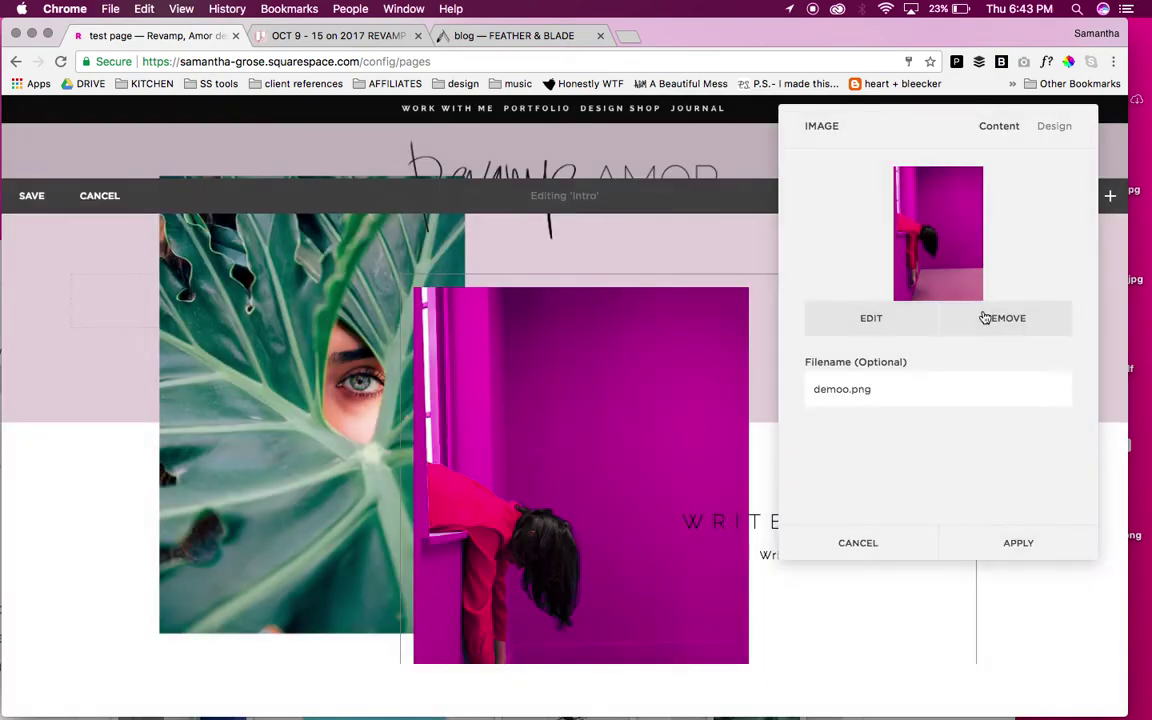
pyautogui.click(873, 316)
# Apply the Overlap layout to the Intro image and enter HEADER as its heading
pyautogui.click(1030, 540)
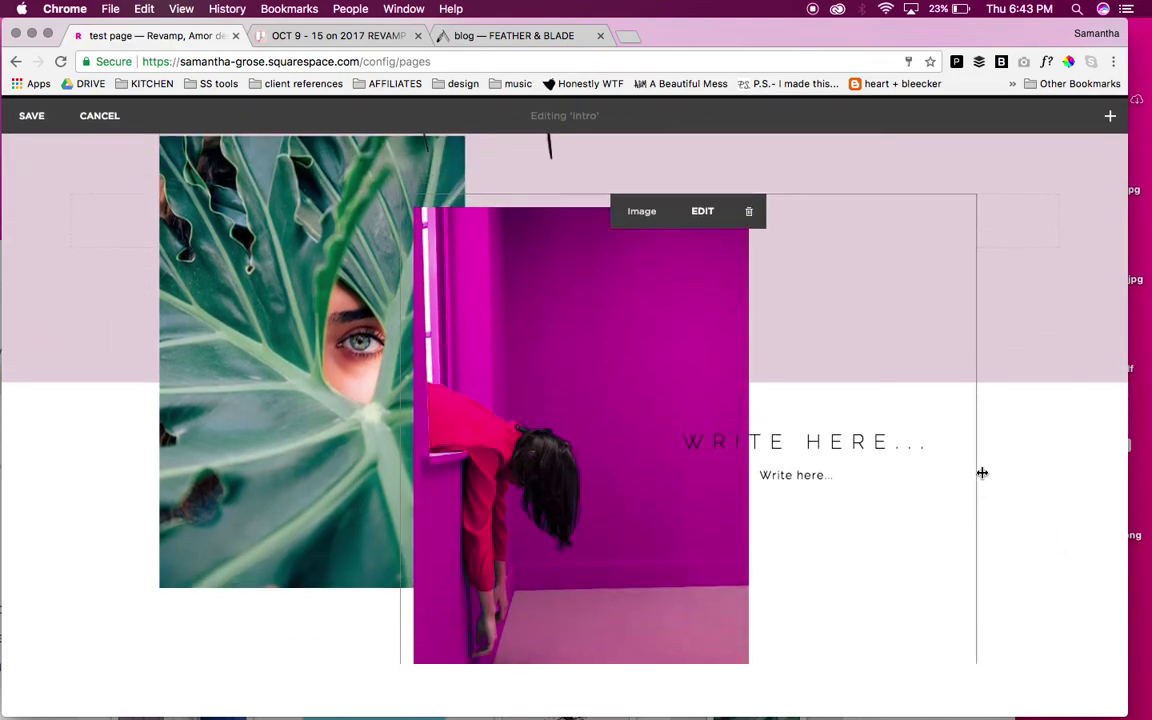
pyautogui.click(877, 445)
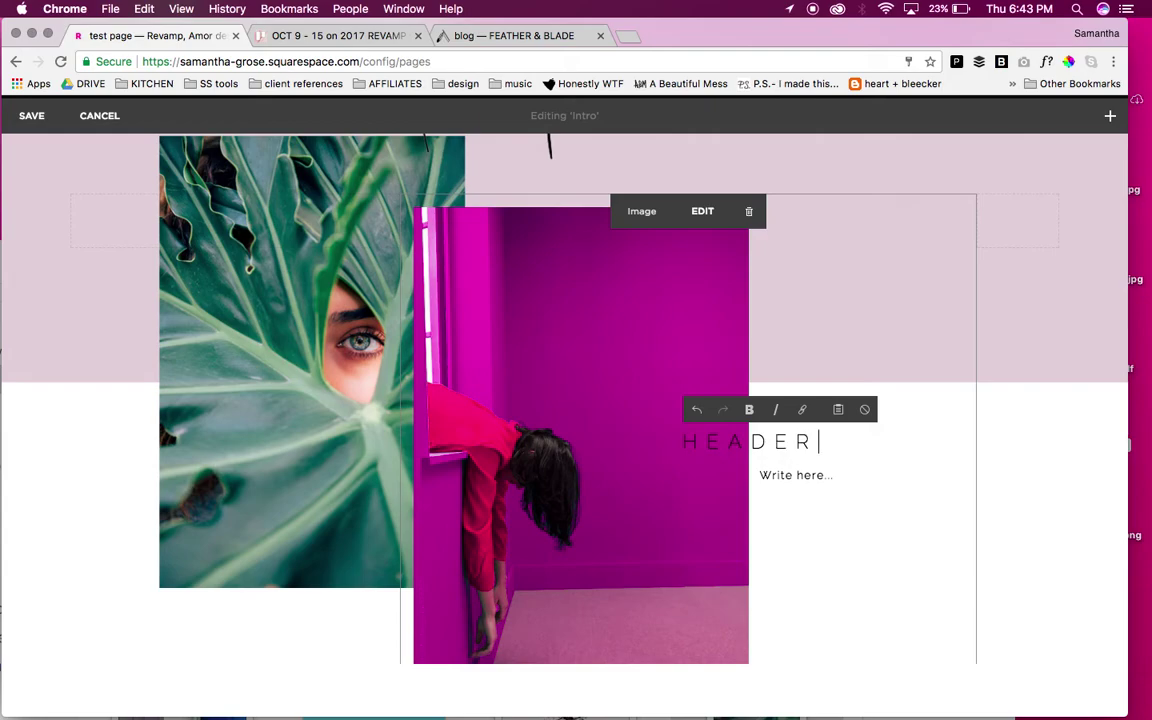
# Fill the text below the heading with several repetitions of "body copy might go here"
pyautogui.click(828, 482)
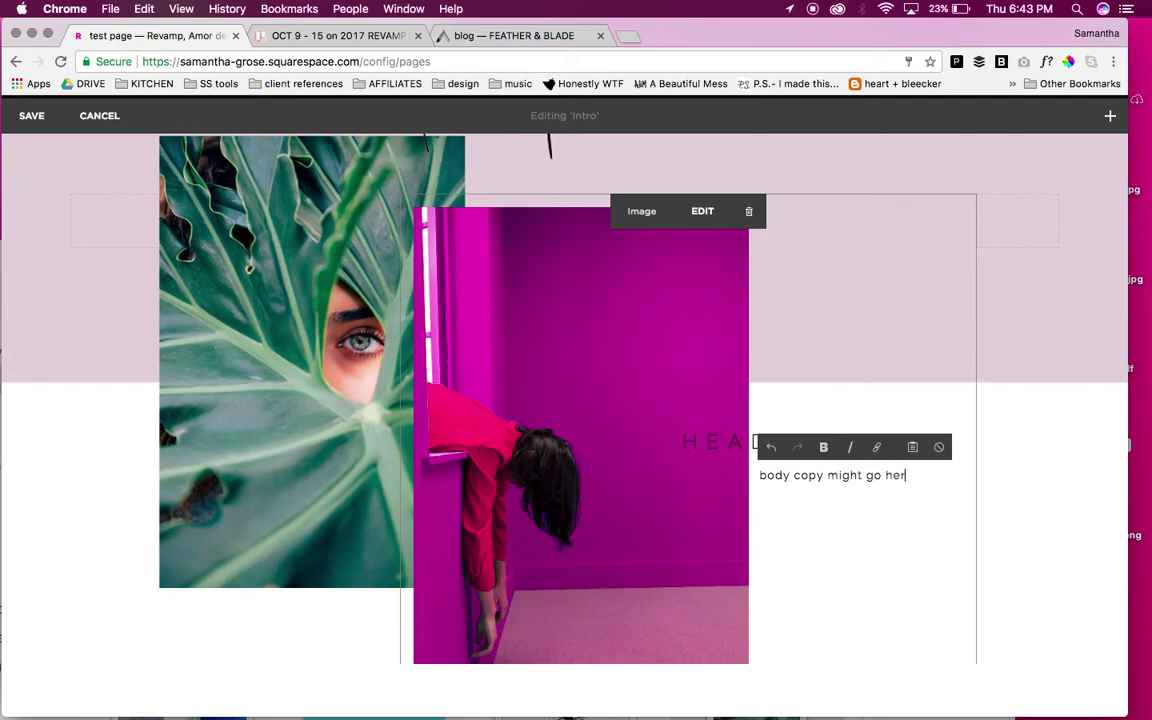
pyautogui.press('super+a')
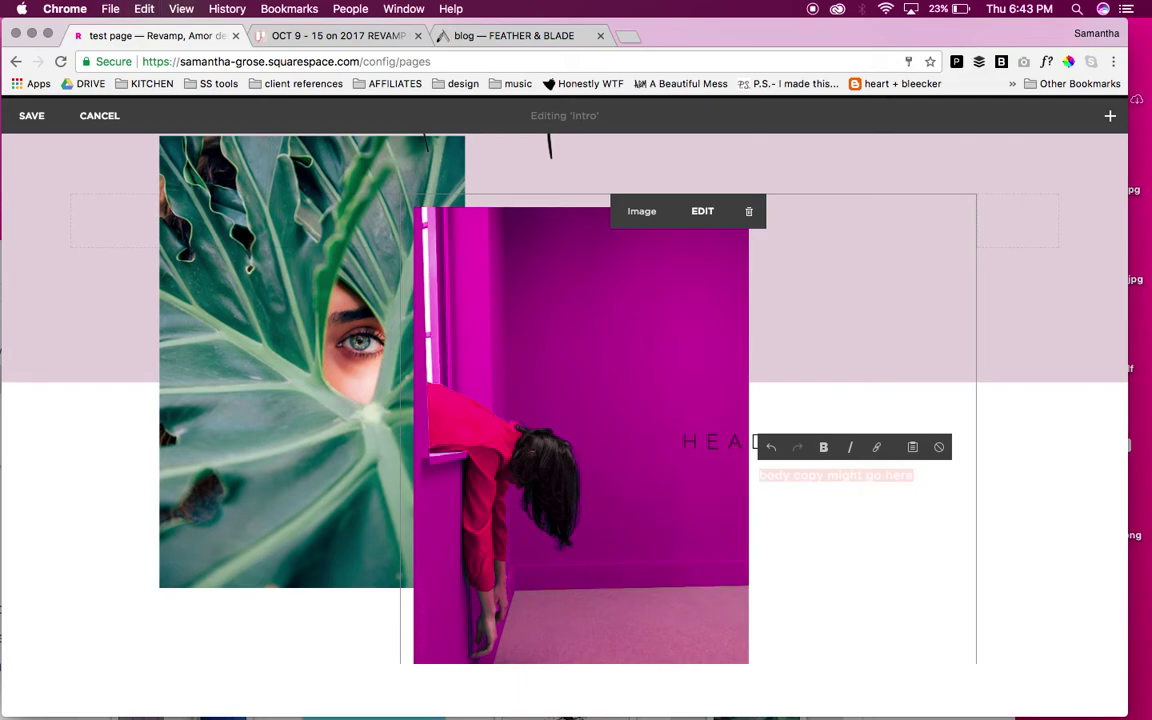
pyautogui.press('super+v')
pyautogui.press('super+v')
pyautogui.press('super+v')
pyautogui.press('super+v')
pyautogui.press('super+v')
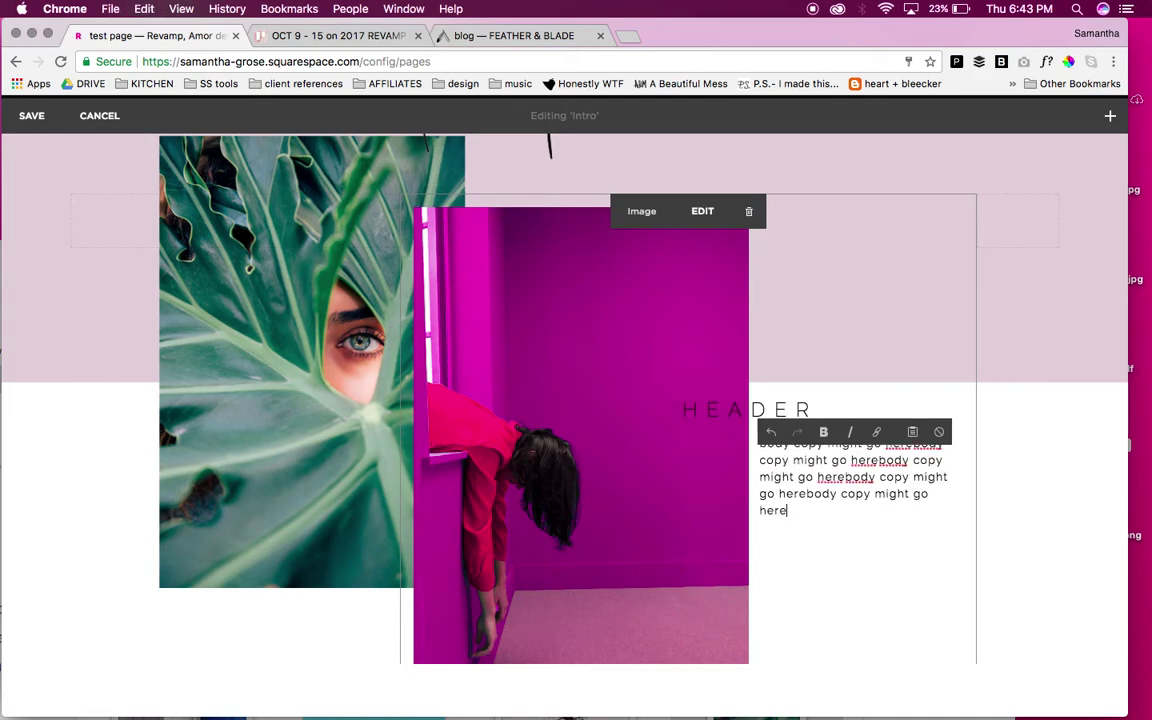
pyautogui.write('body copy might go here')
pyautogui.write('body copy might go here')
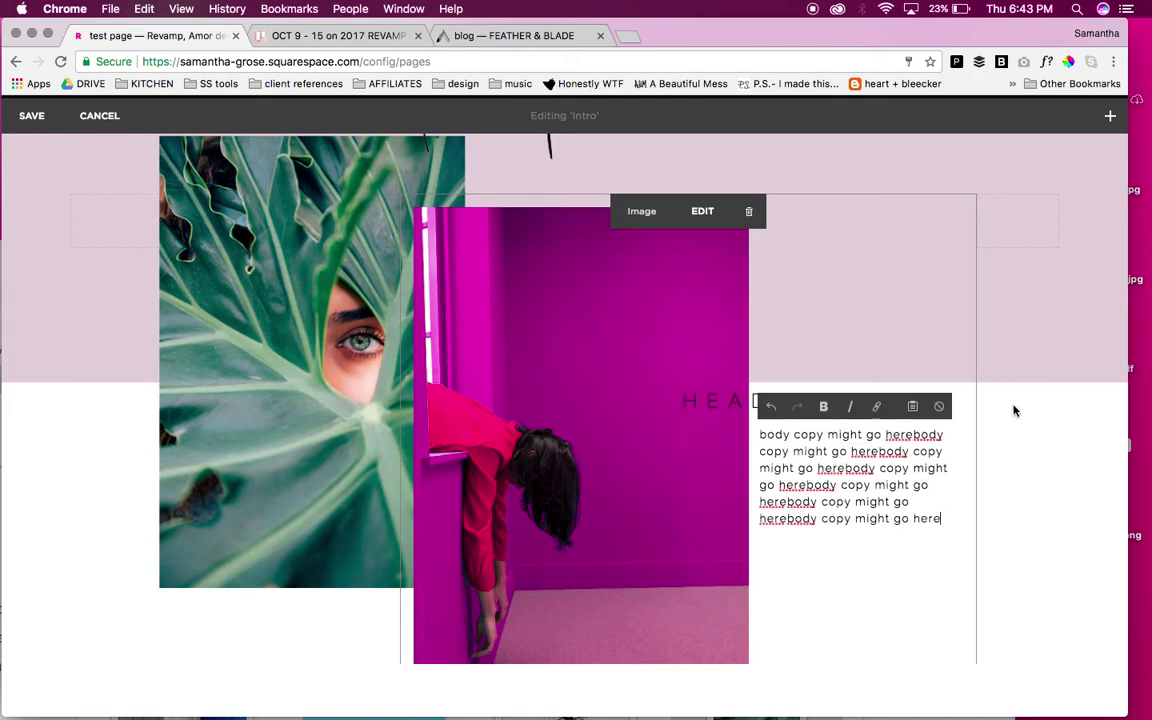
# Save the Intro area and review how the overlapping image and text sit on the page
pyautogui.click(1020, 383)
pyautogui.scroll(3, 663, 260)
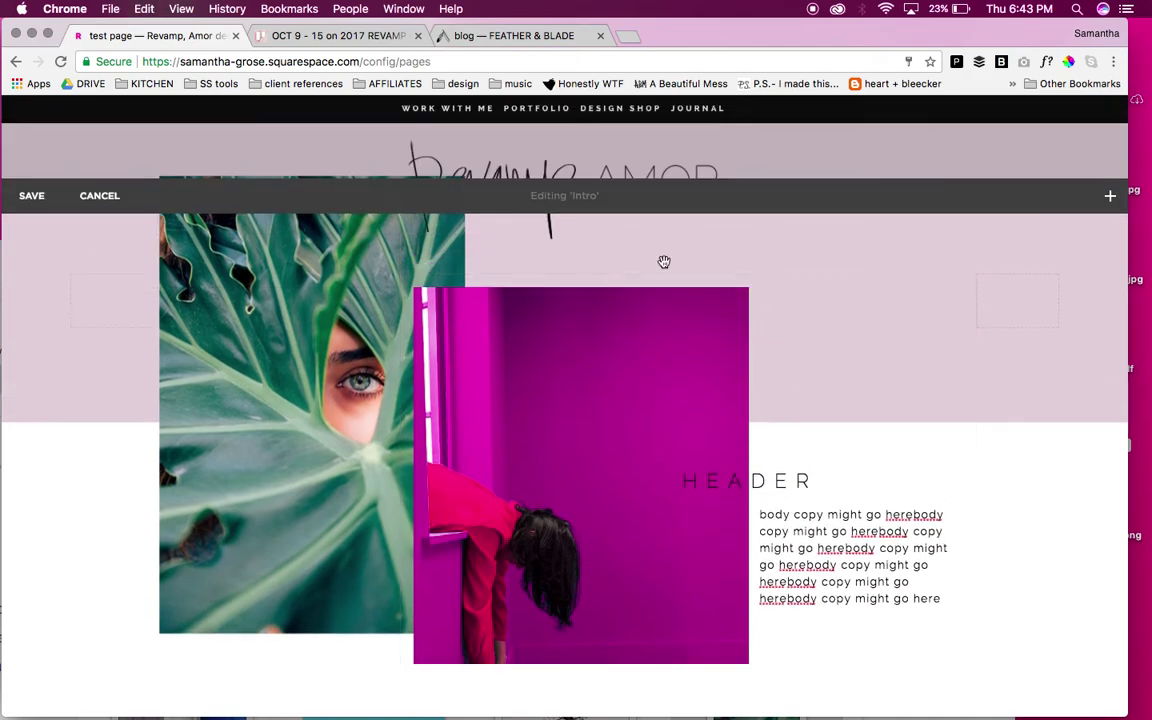
pyautogui.click(31, 196)
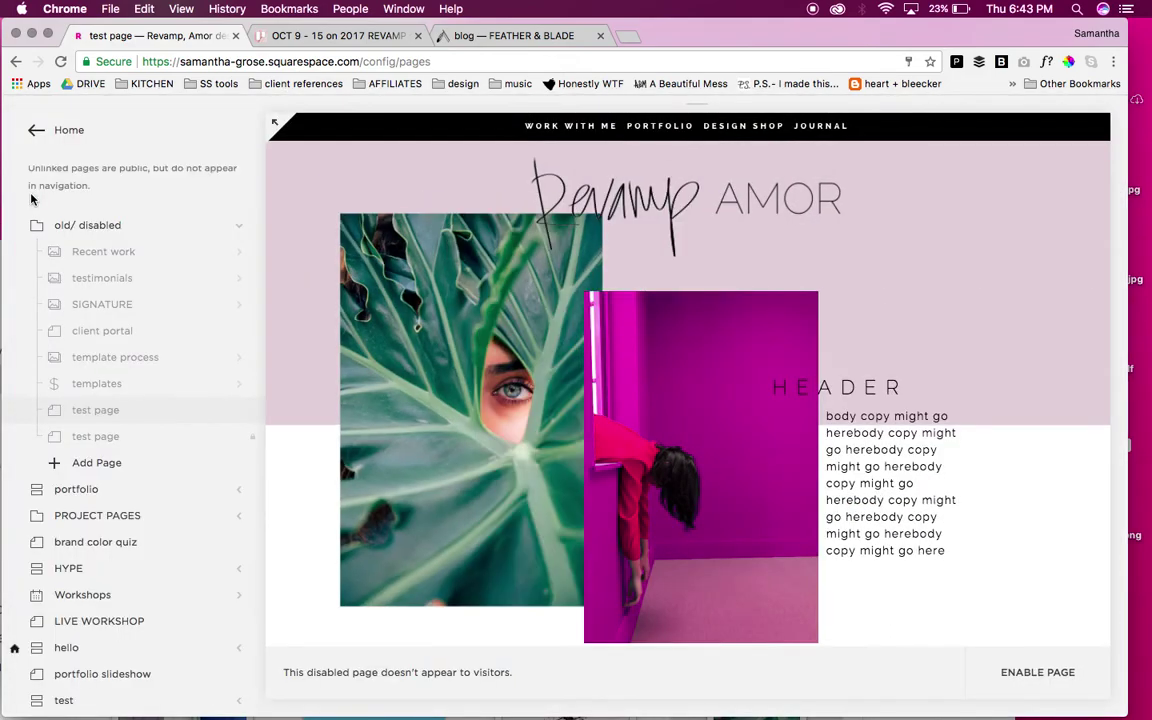
pyautogui.scroll(-6, 405, 380)
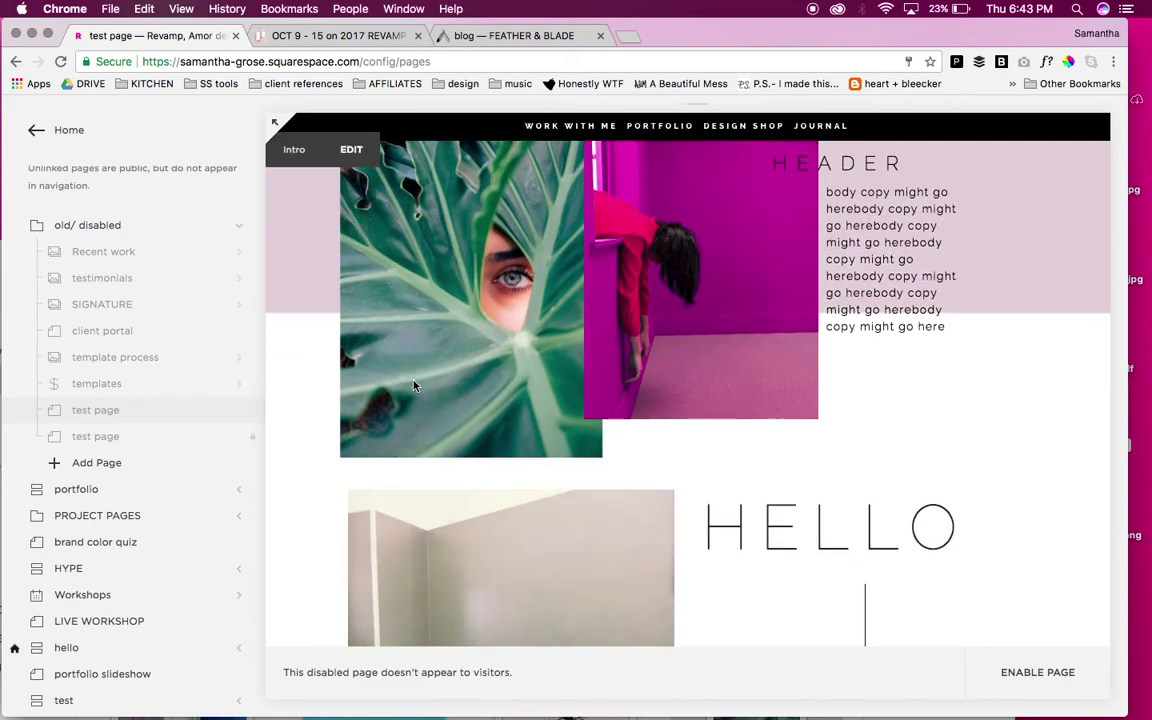
pyautogui.scroll(-4, 415, 385)
pyautogui.scroll(10, 415, 385)
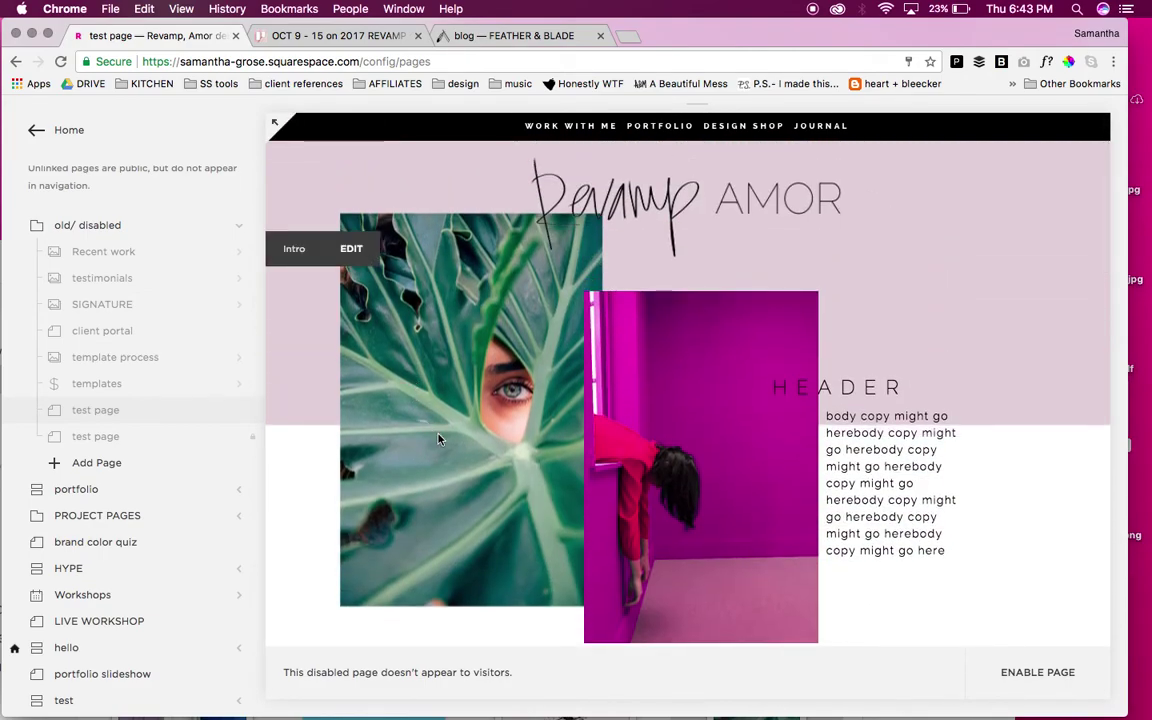
# Edit the Intro area, delete the spacer after the image block, and save
pyautogui.click(351, 249)
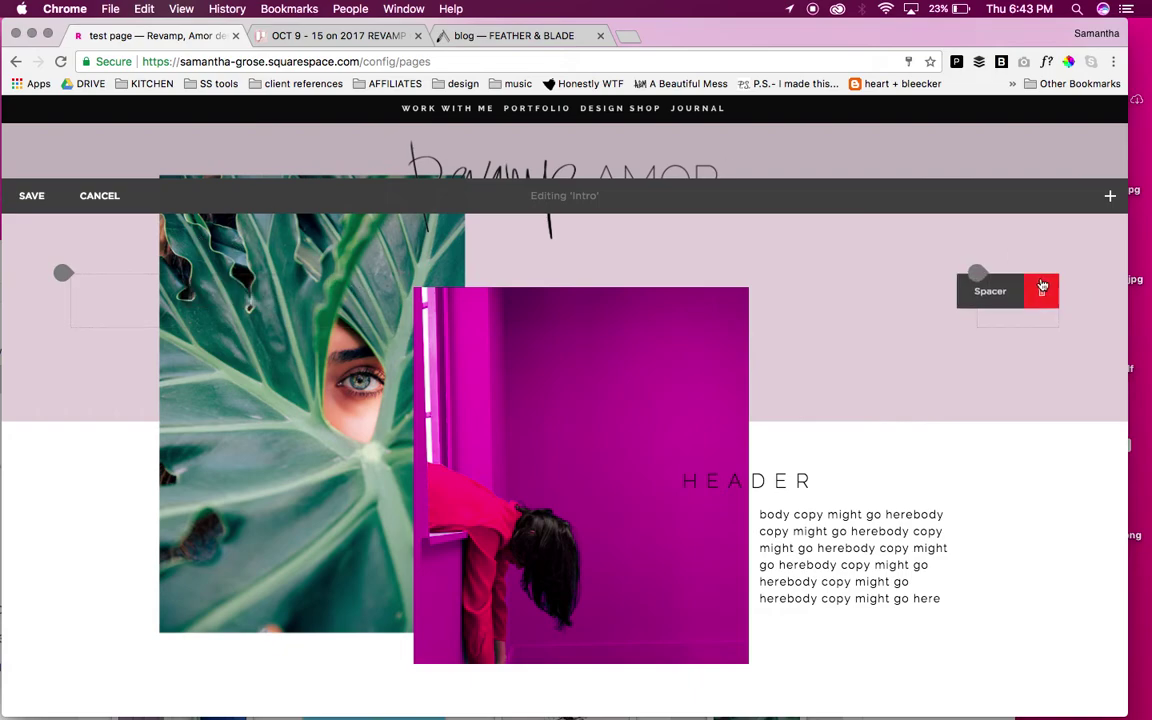
pyautogui.click(1043, 360)
pyautogui.click(1071, 329)
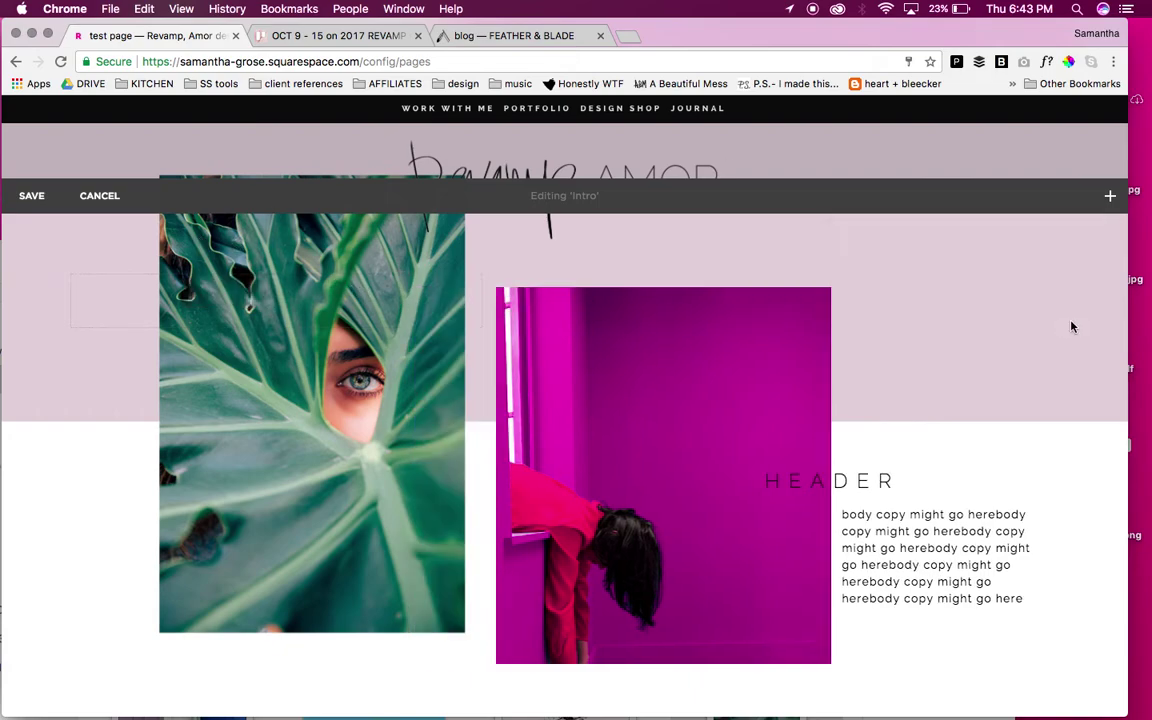
pyautogui.click(31, 199)
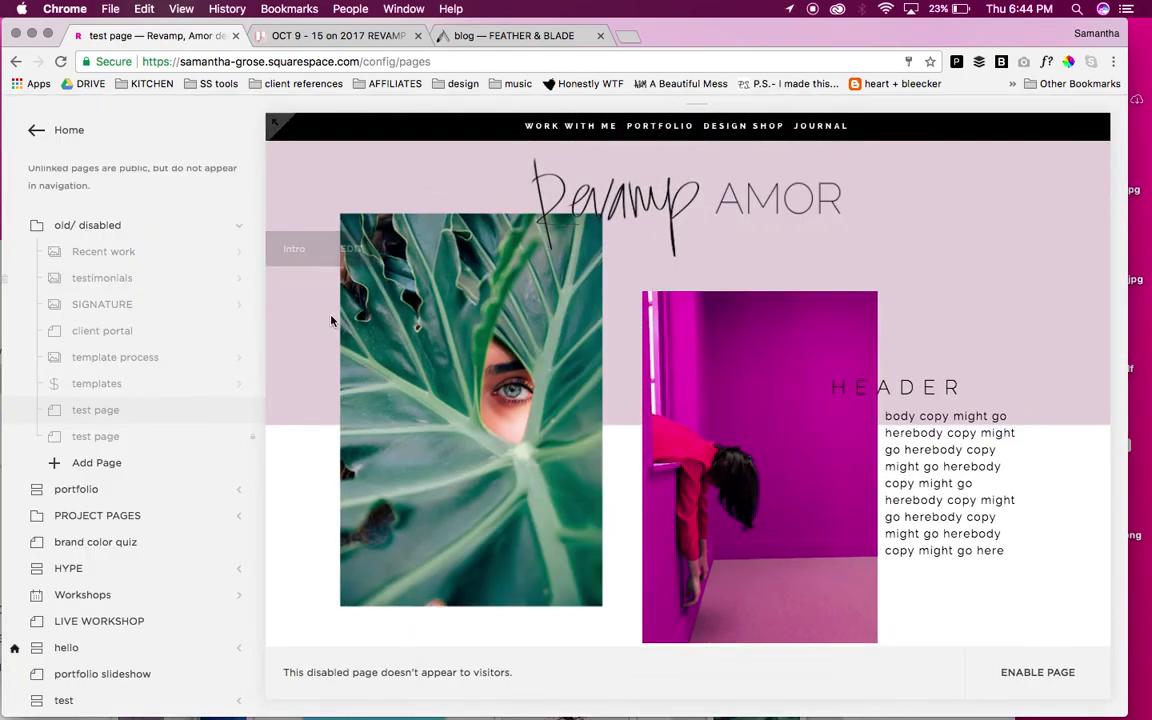
# Narrow the spacer before the Intro image, save, and check the overlap in the full-width preview
pyautogui.click(351, 250)
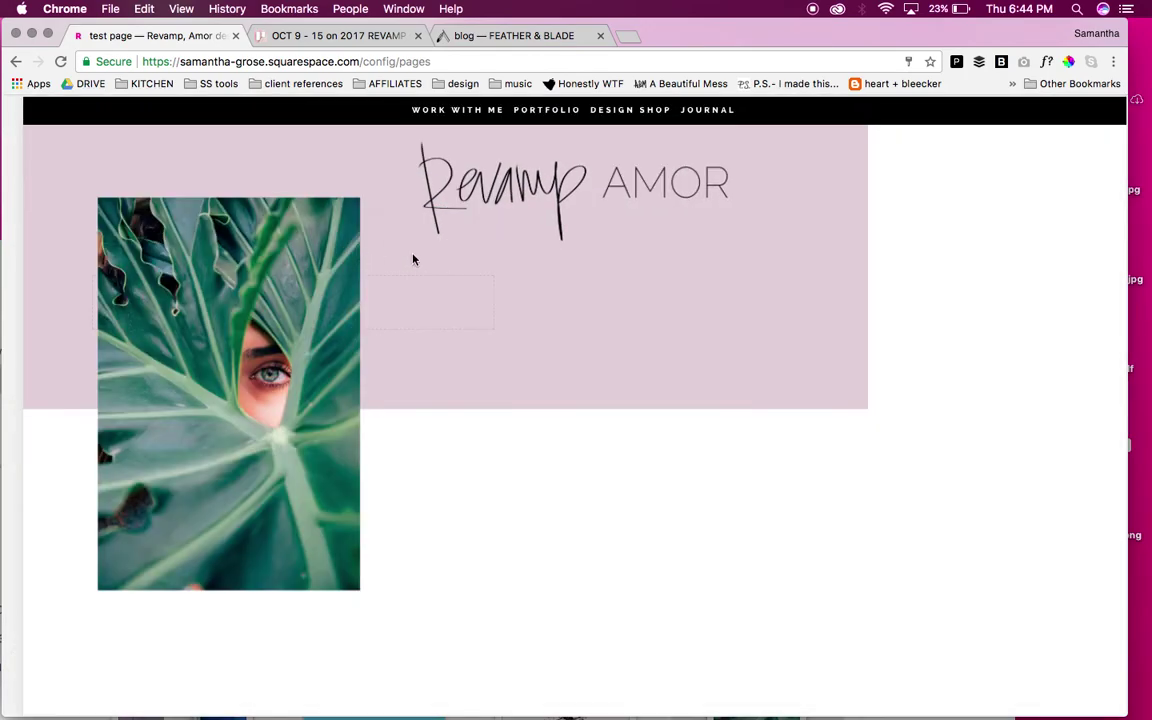
pyautogui.moveTo(475, 296); pyautogui.dragTo(362, 290)
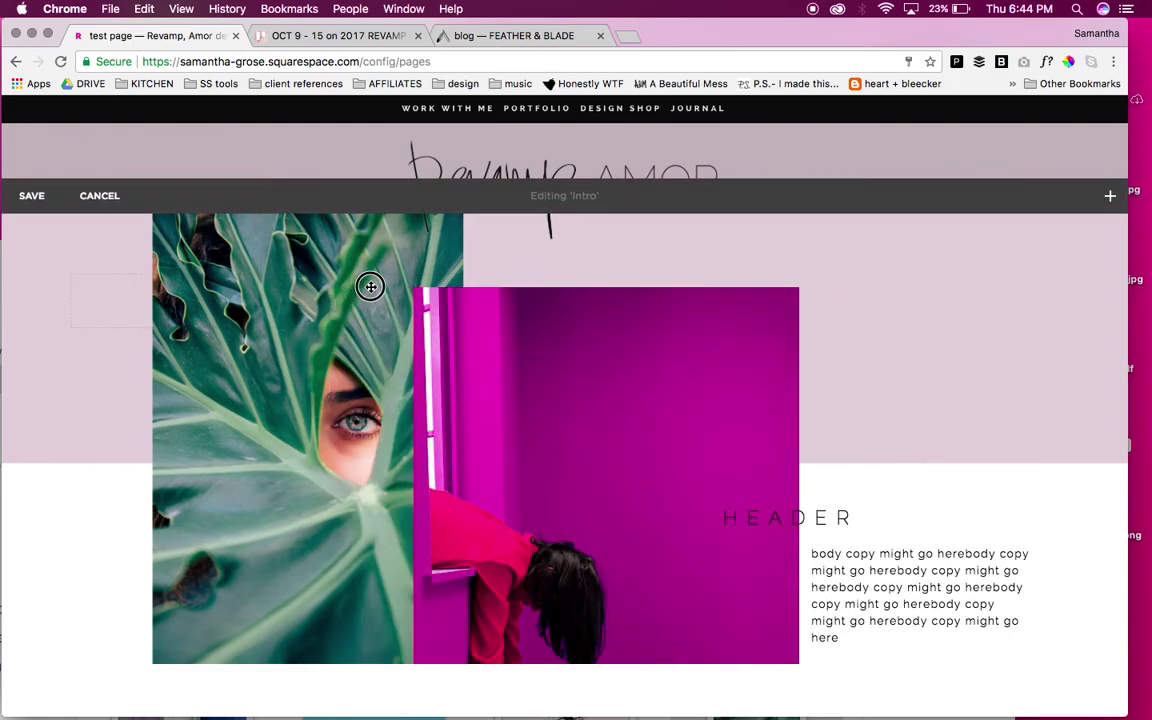
pyautogui.click(31, 195)
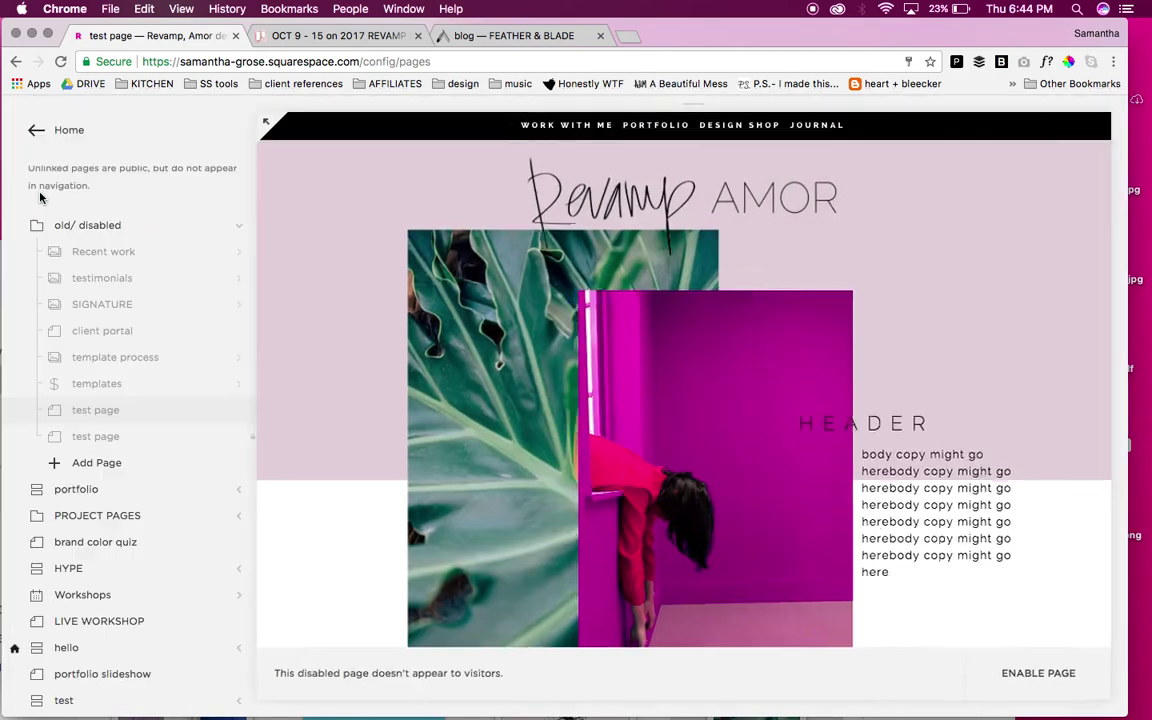
pyautogui.scroll(-3, 403, 286)
pyautogui.scroll(3, 403, 285)
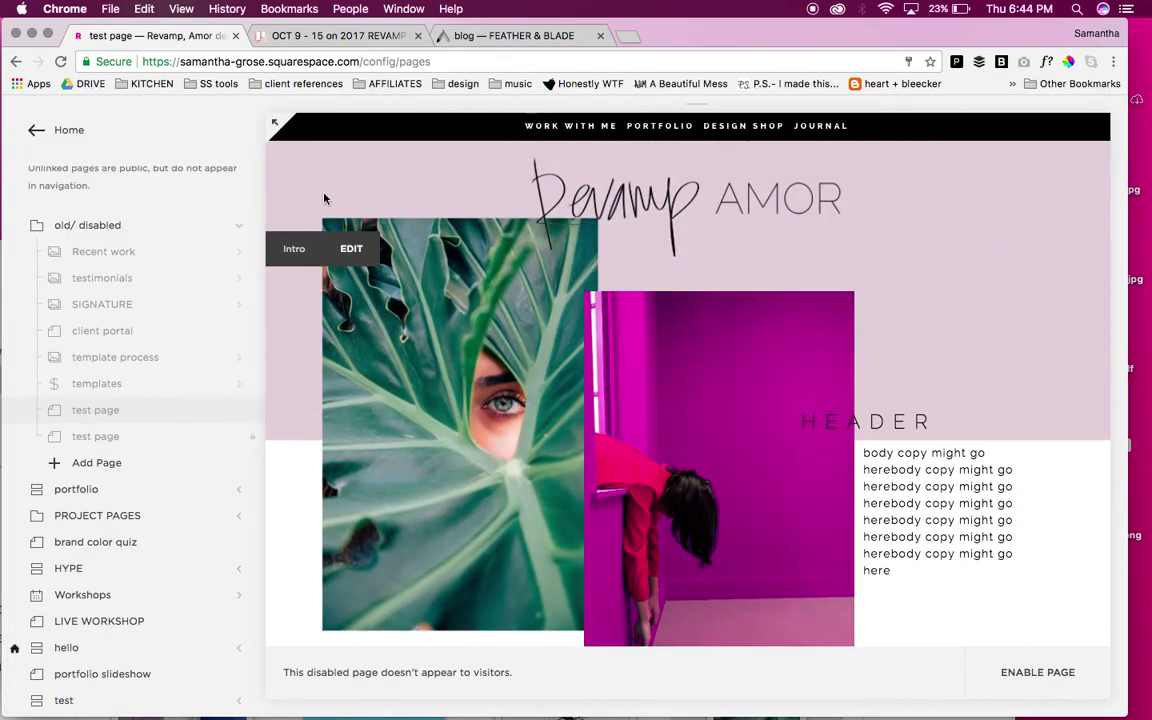
pyautogui.click(273, 124)
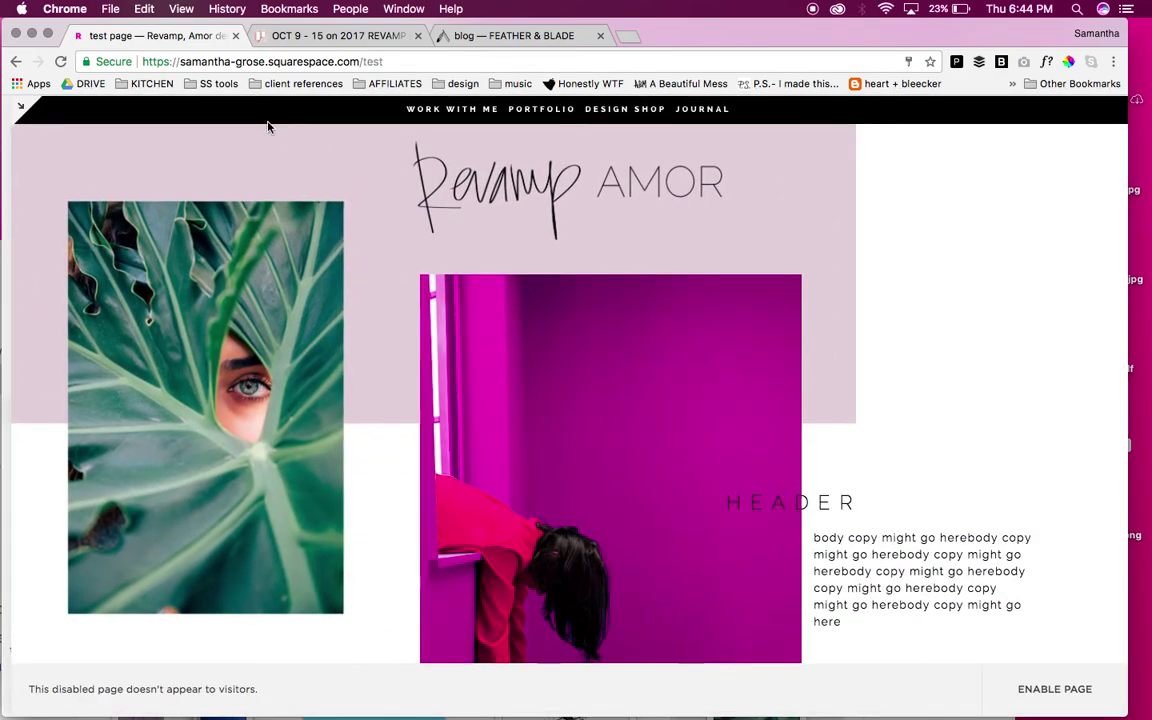
pyautogui.scroll(-3, 440, 330)
pyautogui.scroll(3, 437, 329)
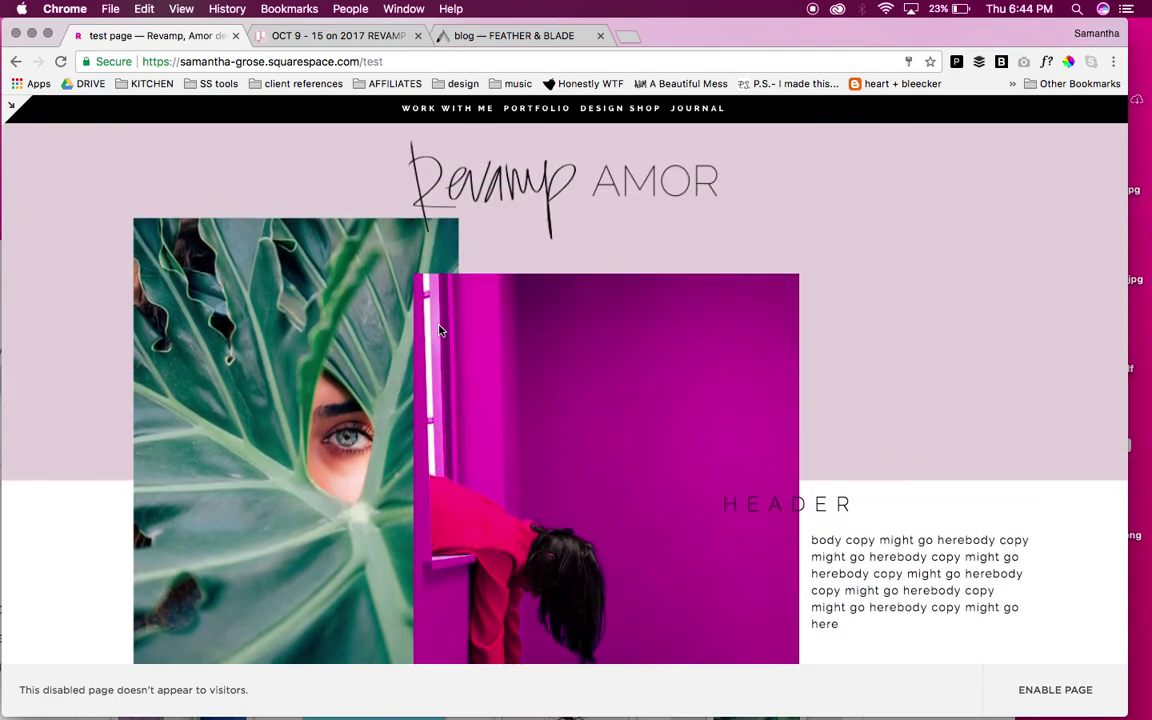
pyautogui.click(9, 105)
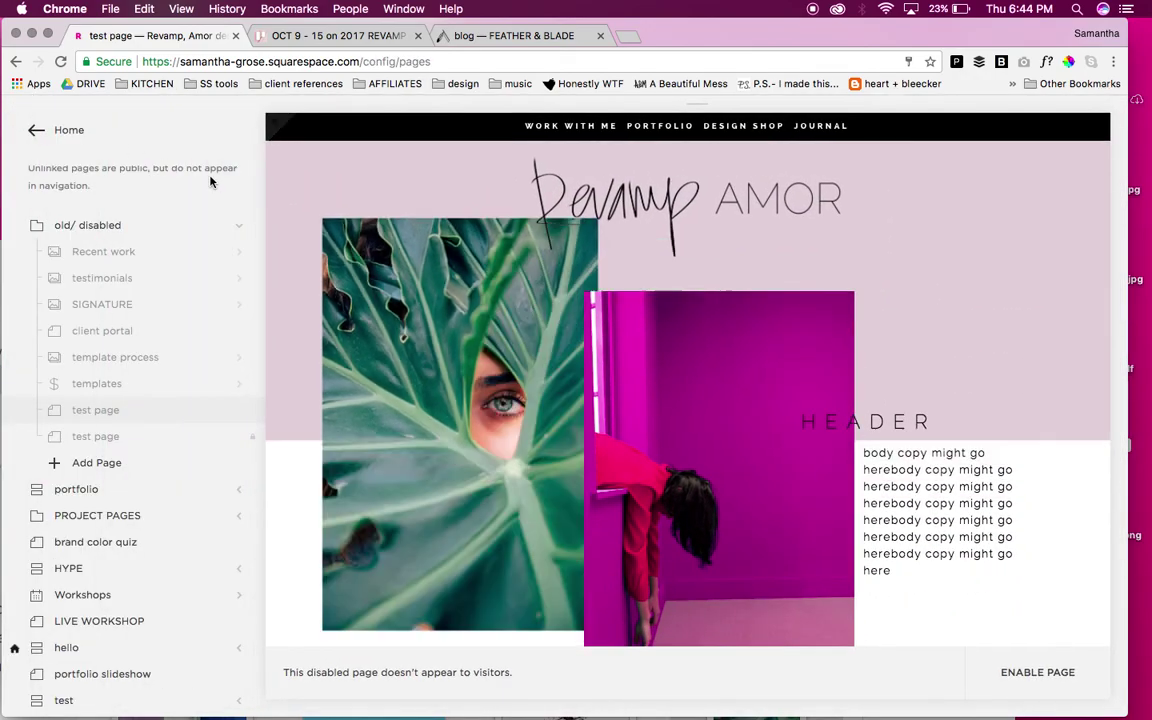
# Move the test page banner's focal point left and up, and save the page settings
pyautogui.click(239, 410)
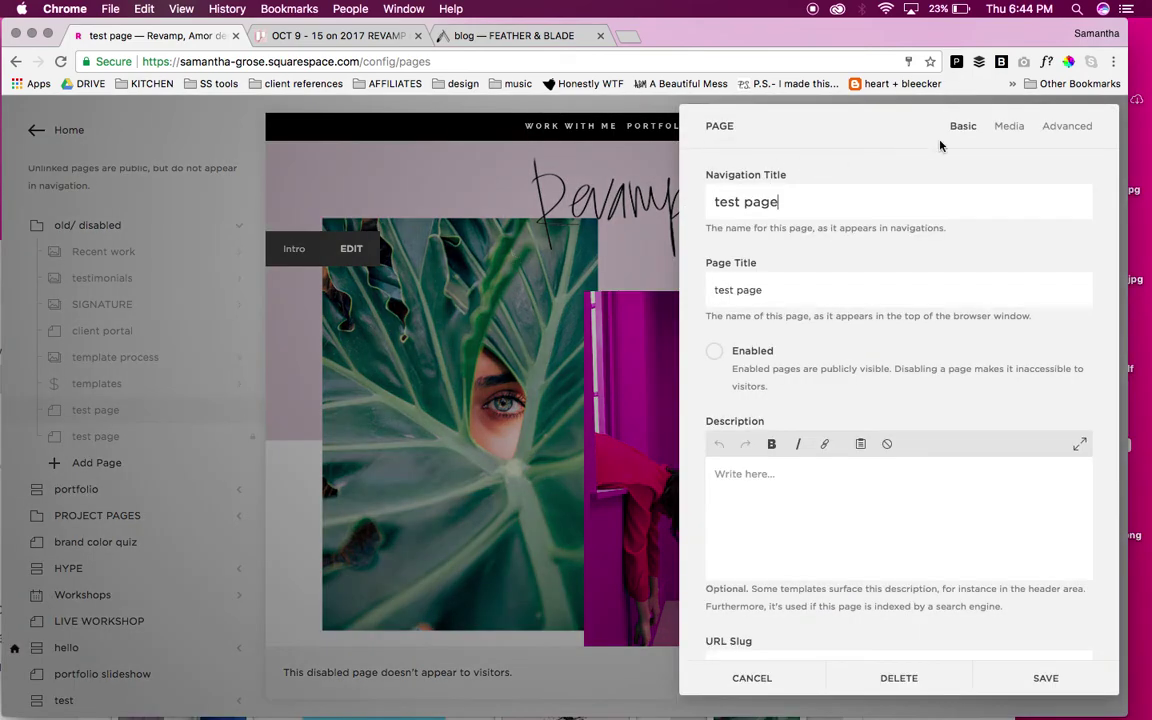
pyautogui.click(1012, 127)
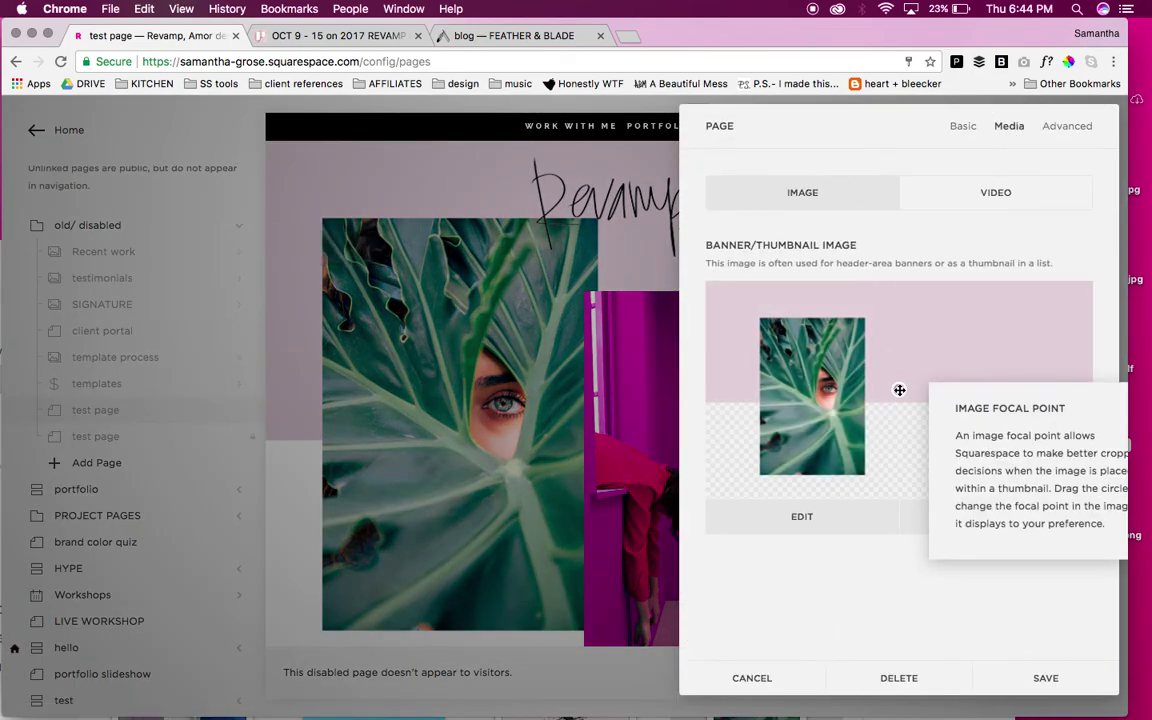
pyautogui.click(899, 390)
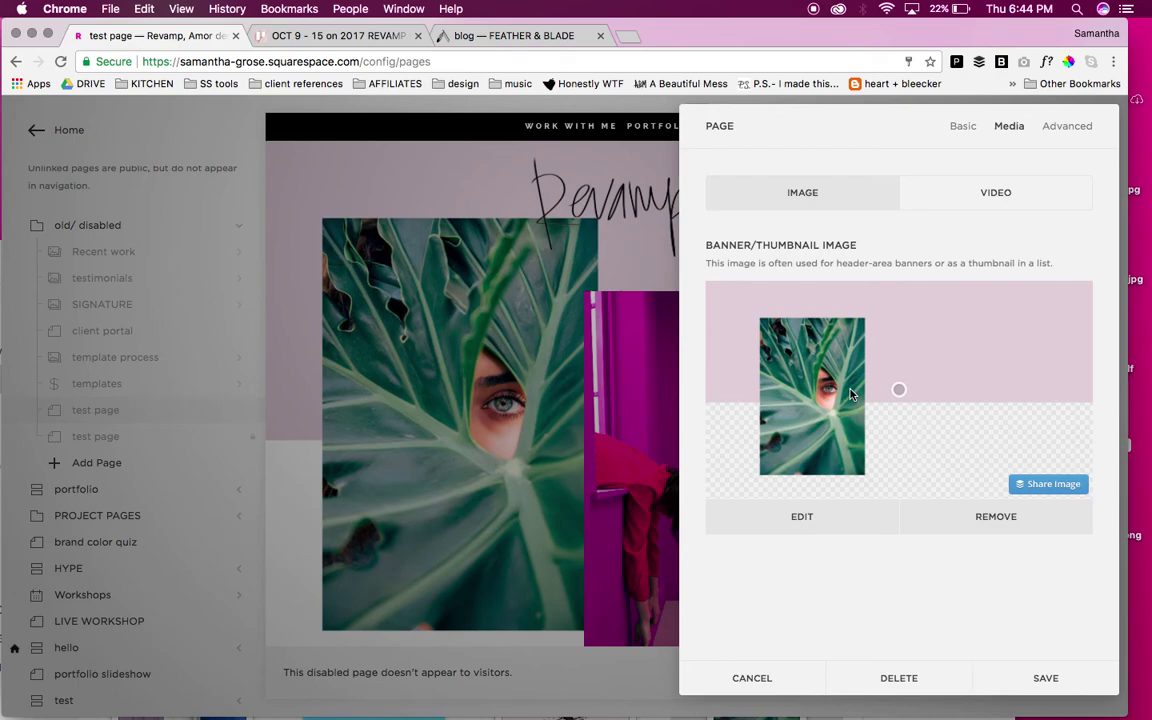
pyautogui.moveTo(899, 390); pyautogui.dragTo(872, 392)
pyautogui.moveTo(872, 390); pyautogui.dragTo(872, 356)
pyautogui.click(1074, 690)
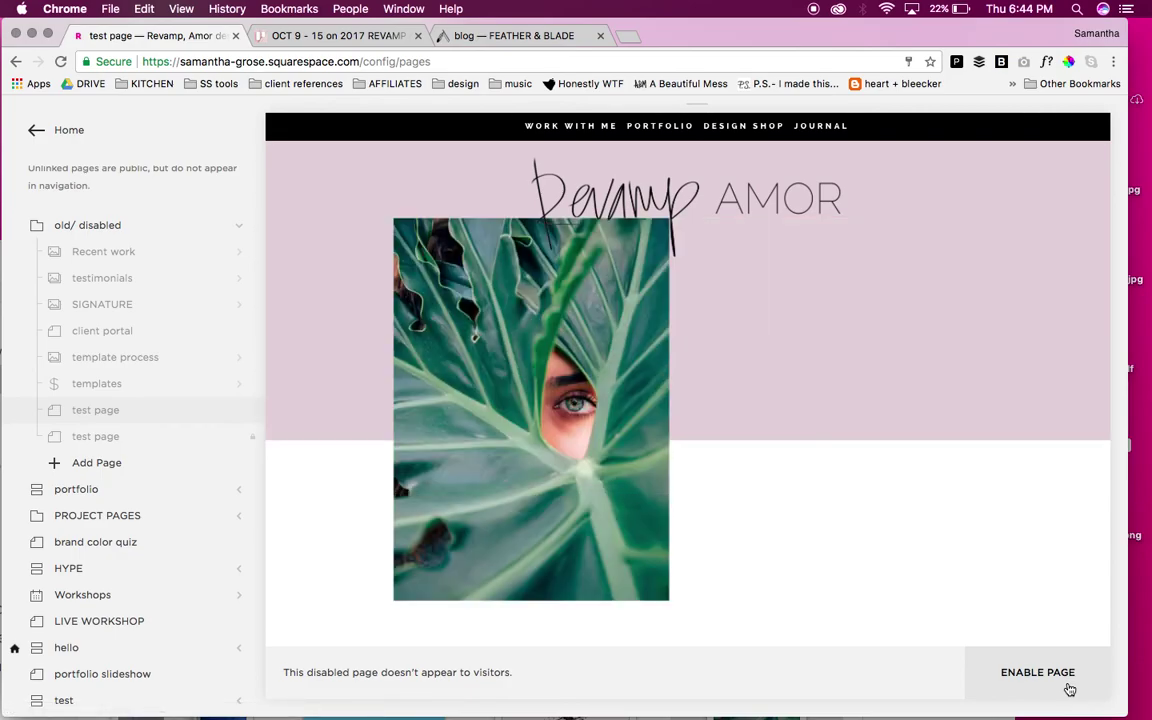
# Examine the repositioned banner behind the Intro image and text in the full-width preview
pyautogui.click(275, 122)
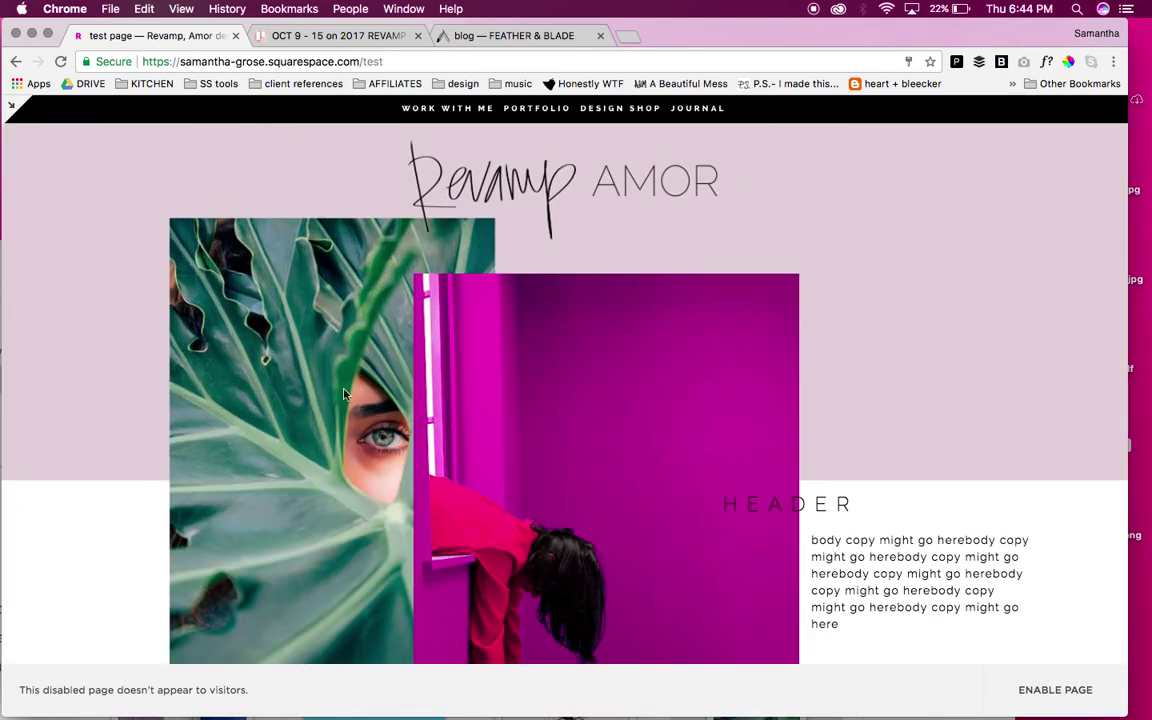
pyautogui.scroll(-5, 114, 426)
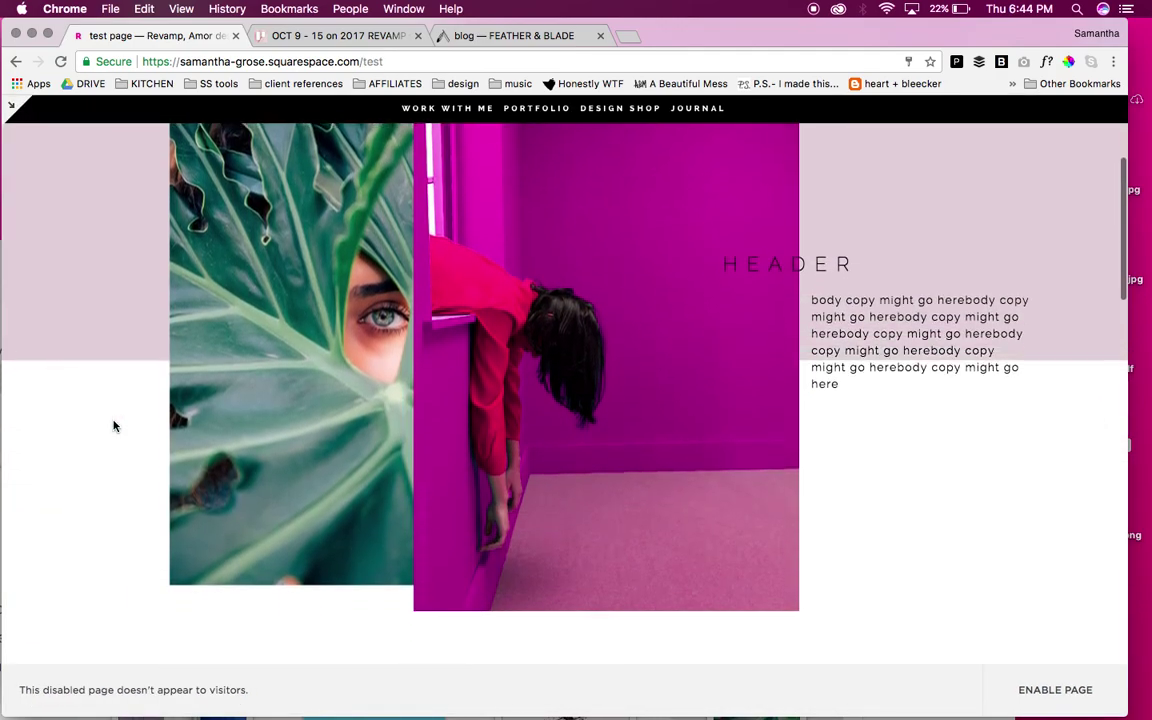
pyautogui.scroll(4, 114, 426)
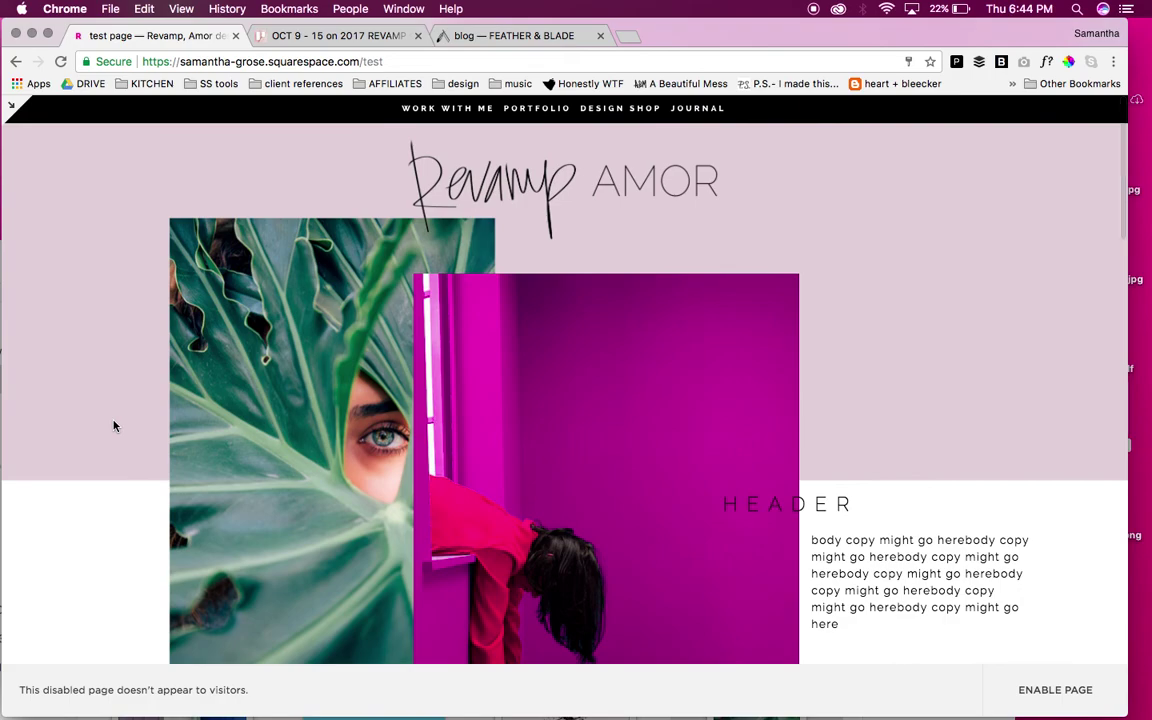
pyautogui.scroll(-3, 273, 401)
pyautogui.scroll(-8, 273, 401)
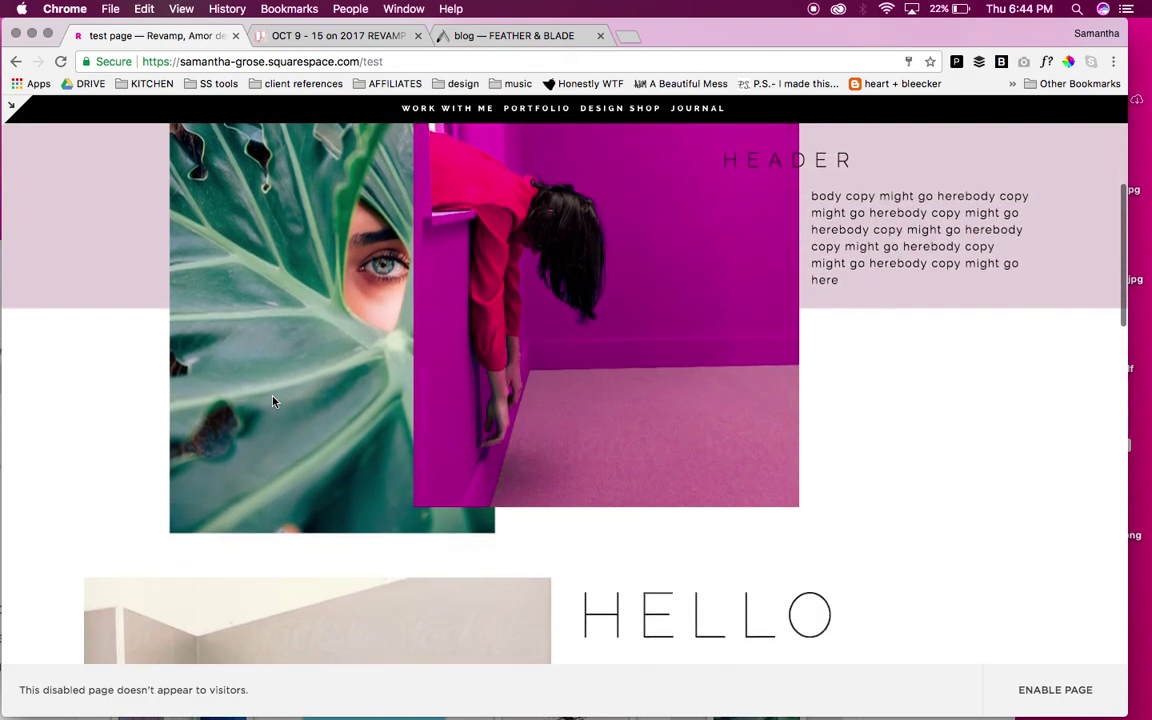
pyautogui.scroll(10, 273, 401)
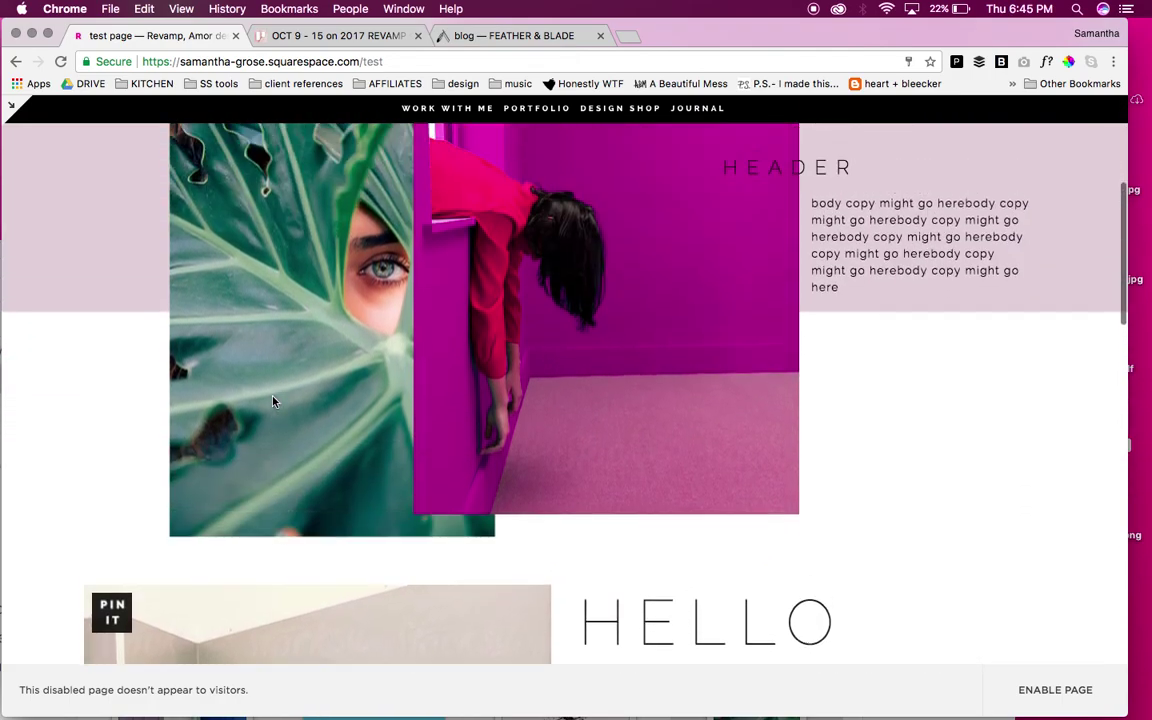